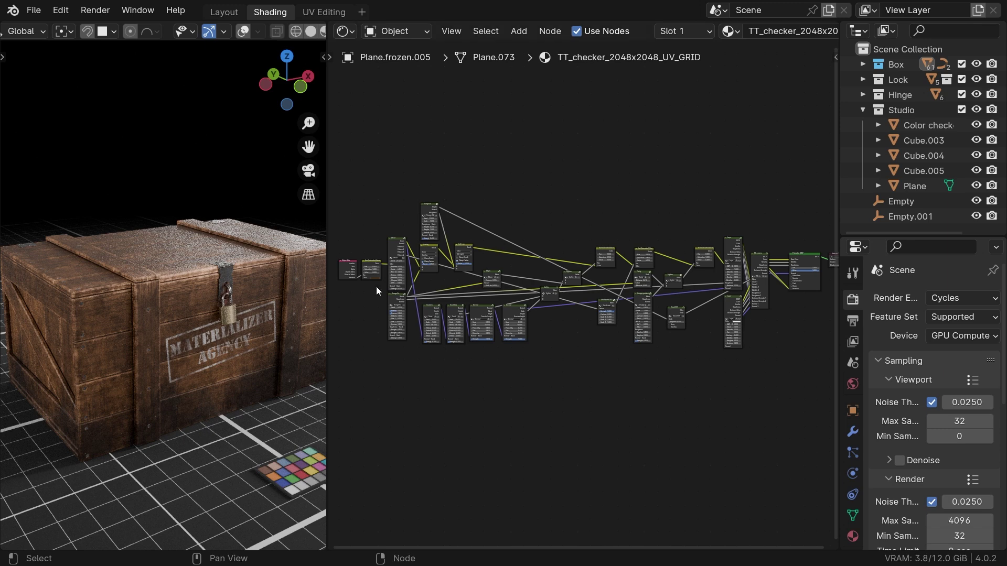
# Collapse the Studio collection in the outliner and slightly widen the node editor
pyautogui.click(864, 110)
pyautogui.moveTo(840, 128)
pyautogui.mouseDown()
pyautogui.moveTo(933, 133)
pyautogui.moveTo(856, 137)
pyautogui.mouseUp()
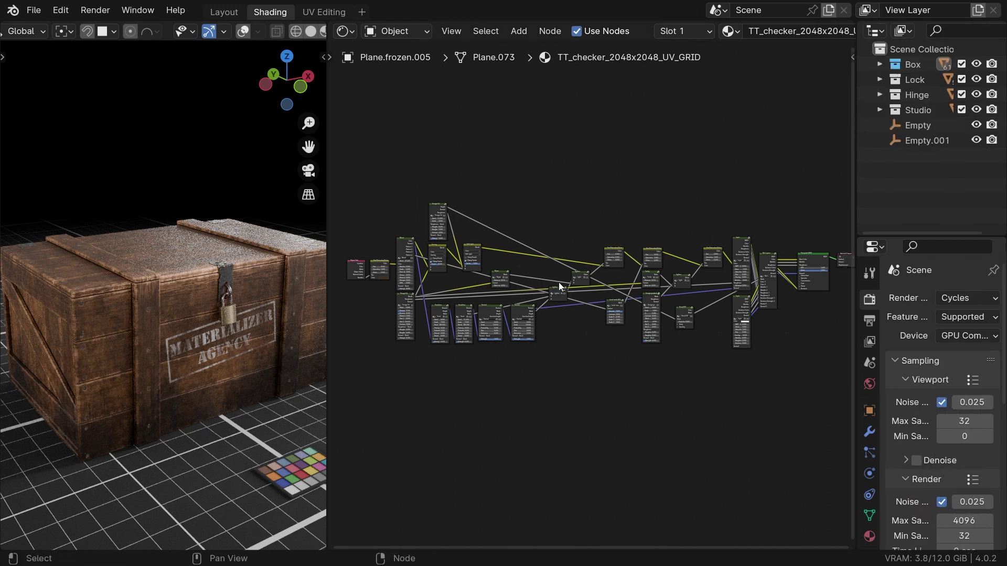
# Delete all material nodes except the Principled BSDF and Material Output, and widen the node editor further
pyautogui.moveTo(559, 283)
pyautogui.mouseDown(button='middle')
pyautogui.moveTo(516, 280)
pyautogui.moveTo(546, 279)
pyautogui.mouseUp(button='middle')
pyautogui.moveTo(339, 140); pyautogui.dragTo(773, 388)
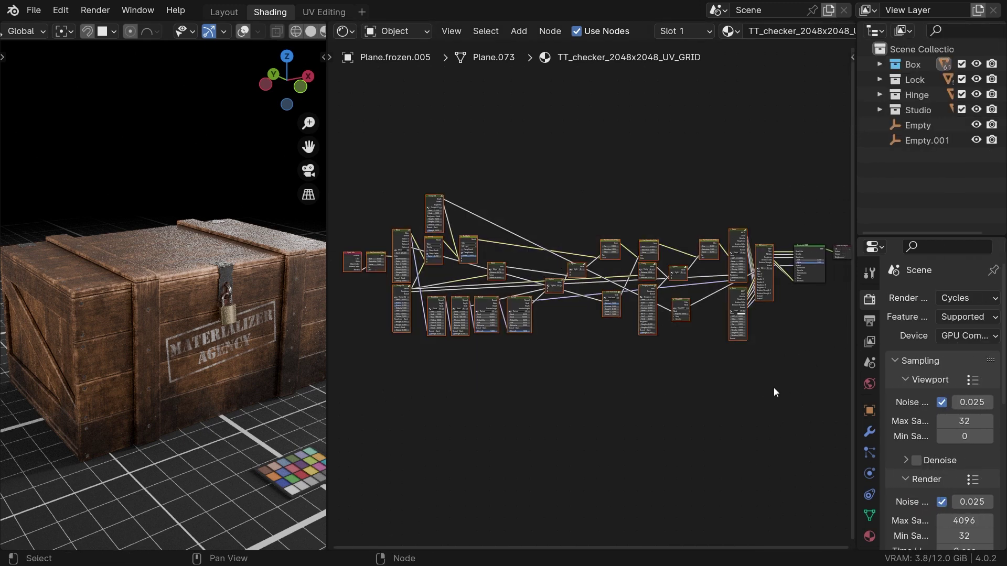
pyautogui.press('x')
pyautogui.moveTo(881, 172); pyautogui.dragTo(998, 157)
pyautogui.press('x')
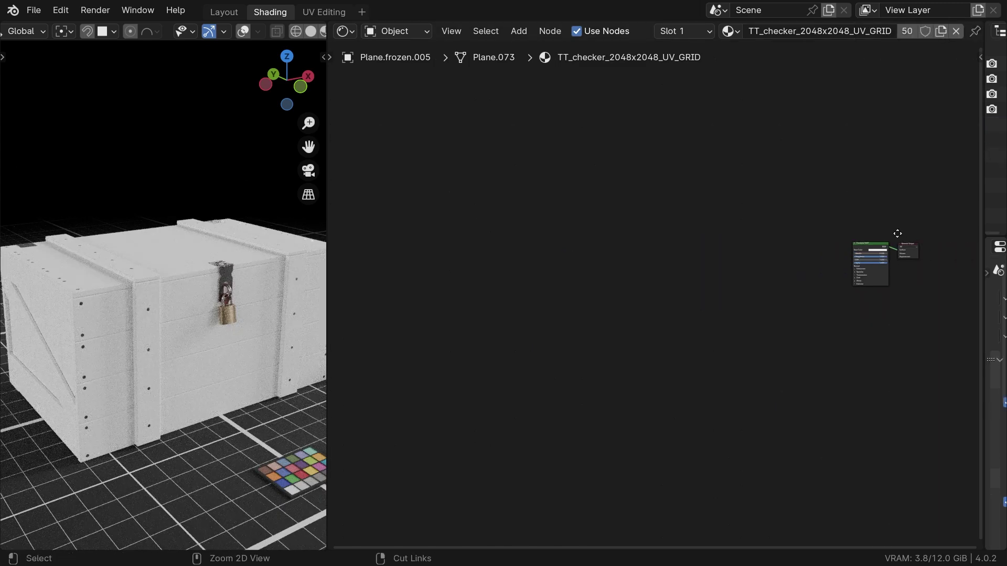
pyautogui.keyDown('ctrl'); pyautogui.moveTo(897, 234); pyautogui.dragTo(885, 525, button='middle'); pyautogui.keyUp('ctrl')
pyautogui.moveTo(777, 418); pyautogui.dragTo(721, 422, button='middle')
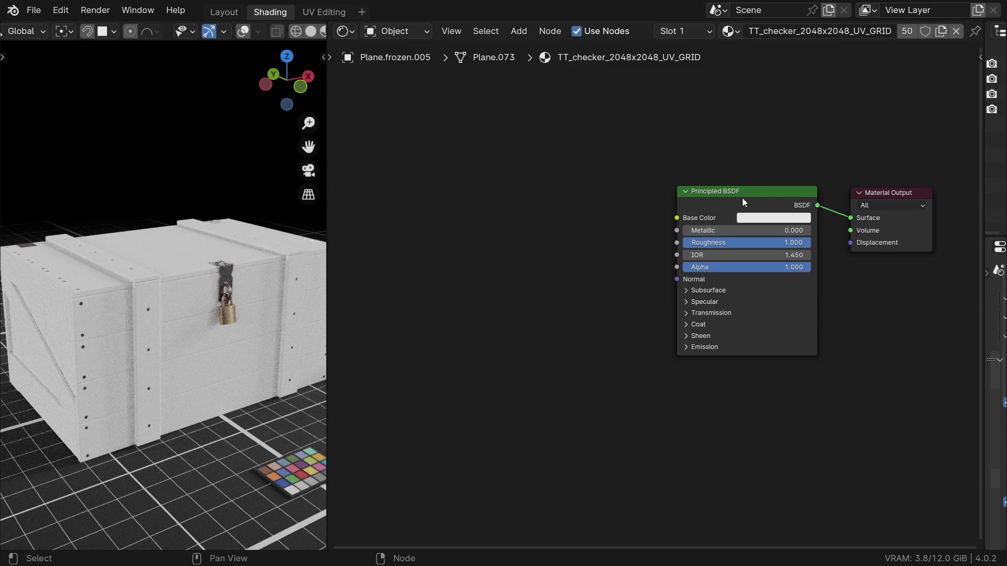
# Add the Fluent two-layer setup with a Mix Layers node in front of the Principled BSDF
pyautogui.hotkey('shift', 'f')
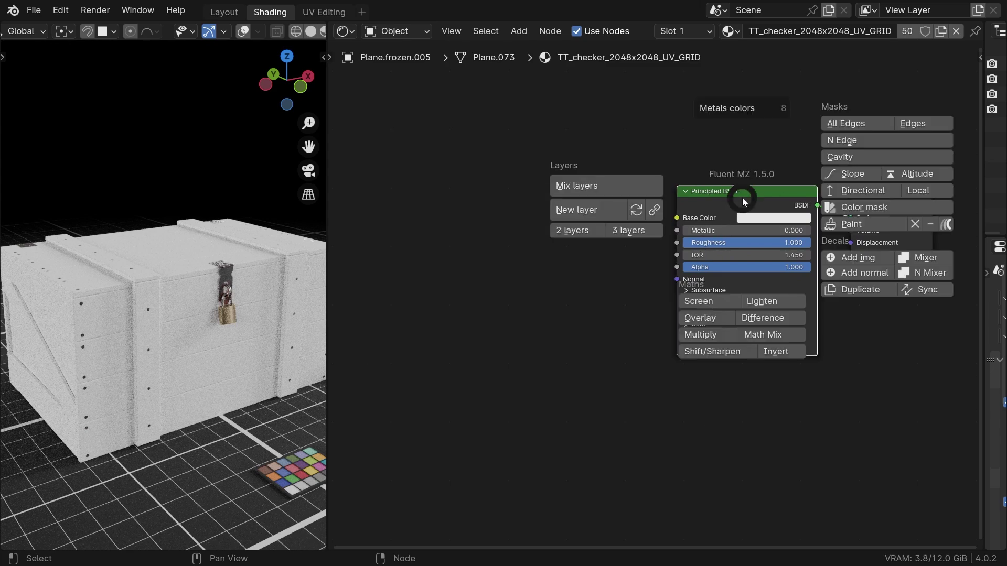
pyautogui.click(574, 230)
pyautogui.scroll(-2, 760, 228)
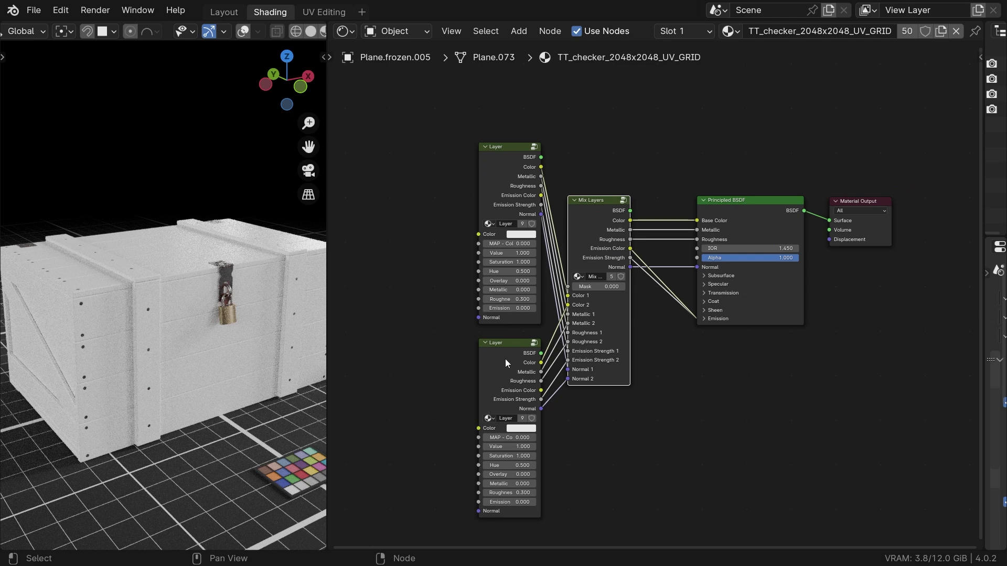
pyautogui.moveTo(505, 358); pyautogui.dragTo(587, 330, button='middle')
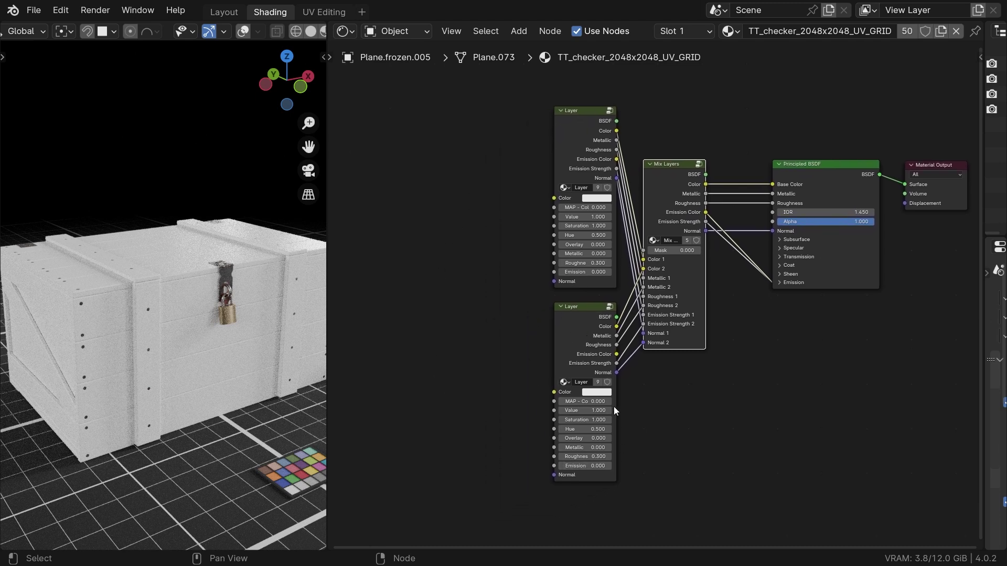
# Add the Wood texture from the Fluent library's Wood section in front of the upper Layer node
pyautogui.moveTo(505, 295); pyautogui.dragTo(646, 340, button='middle')
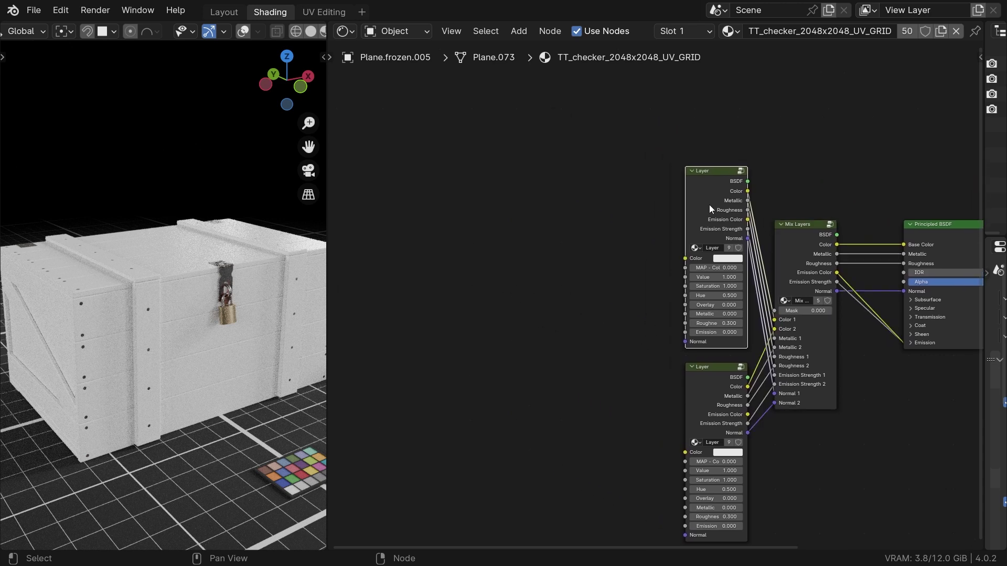
pyautogui.press('n')
pyautogui.click(927, 97)
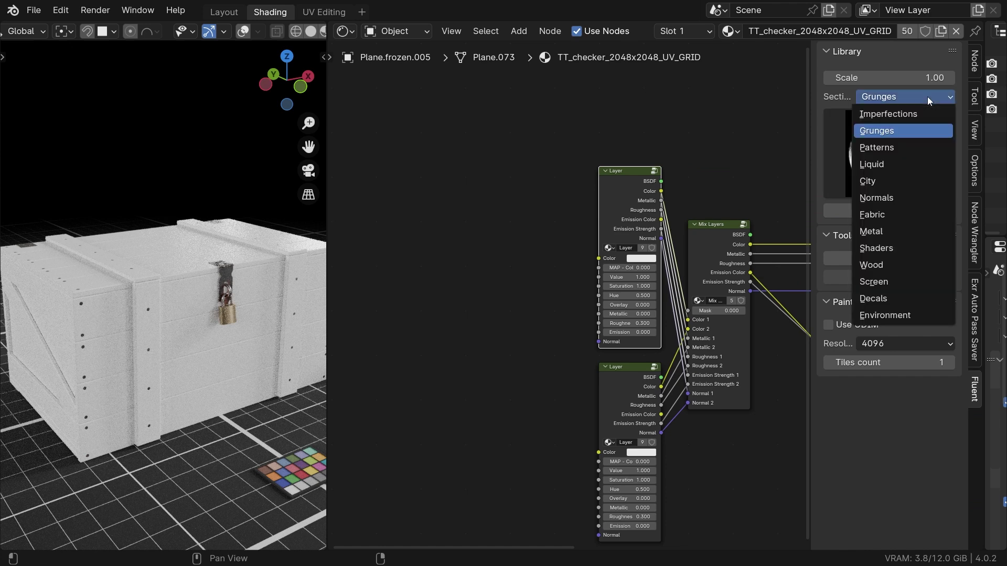
pyautogui.click(877, 266)
pyautogui.click(888, 163)
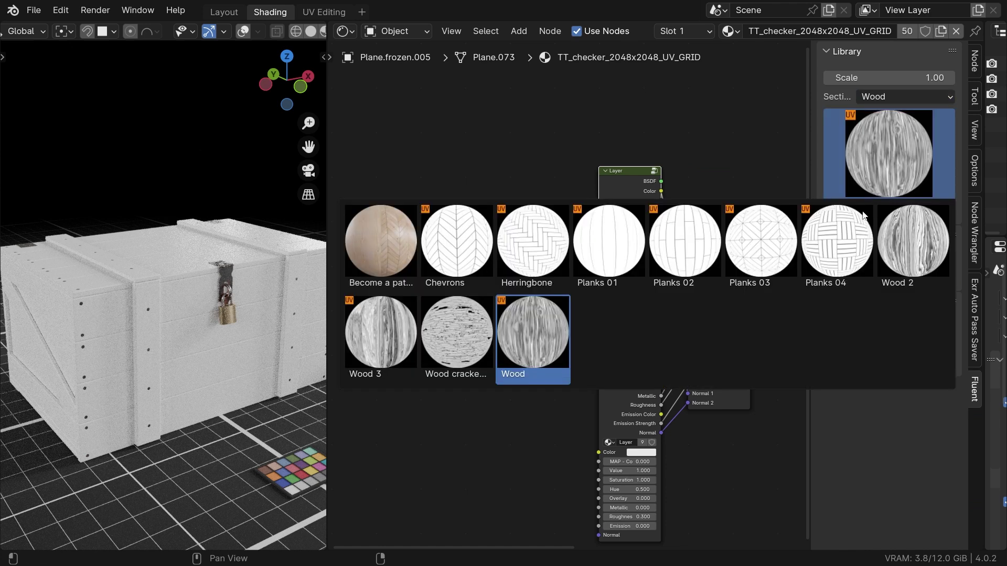
pyautogui.click(537, 333)
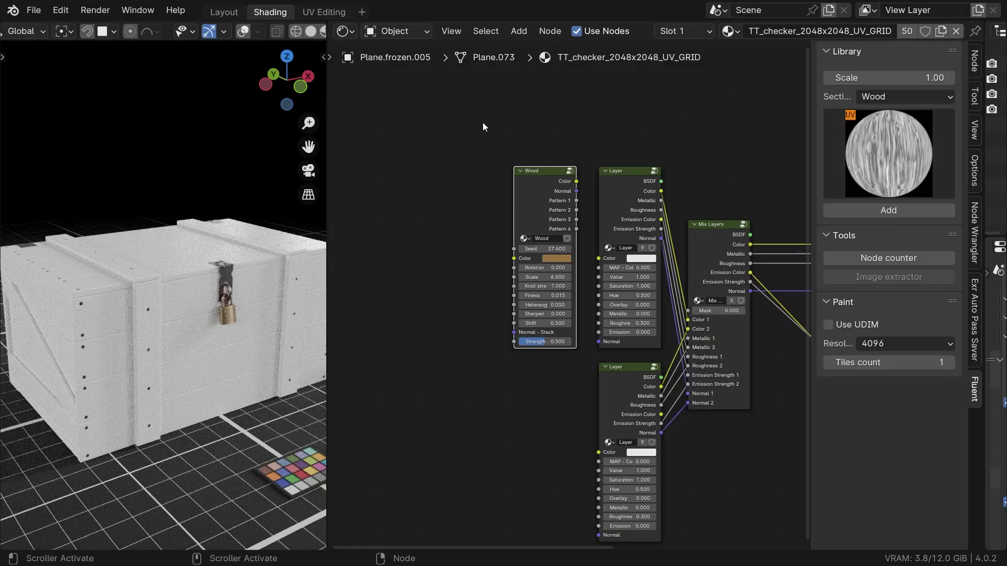
pyautogui.click(331, 16)
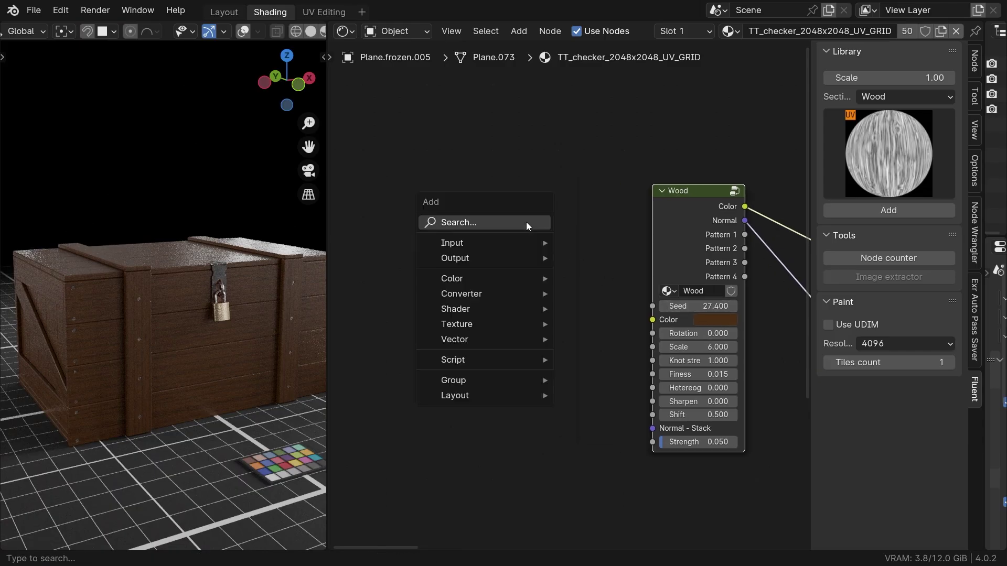
# Add an Object Info node ahead of the Wood node and preview its Random output on the box
pyautogui.click(526, 222)
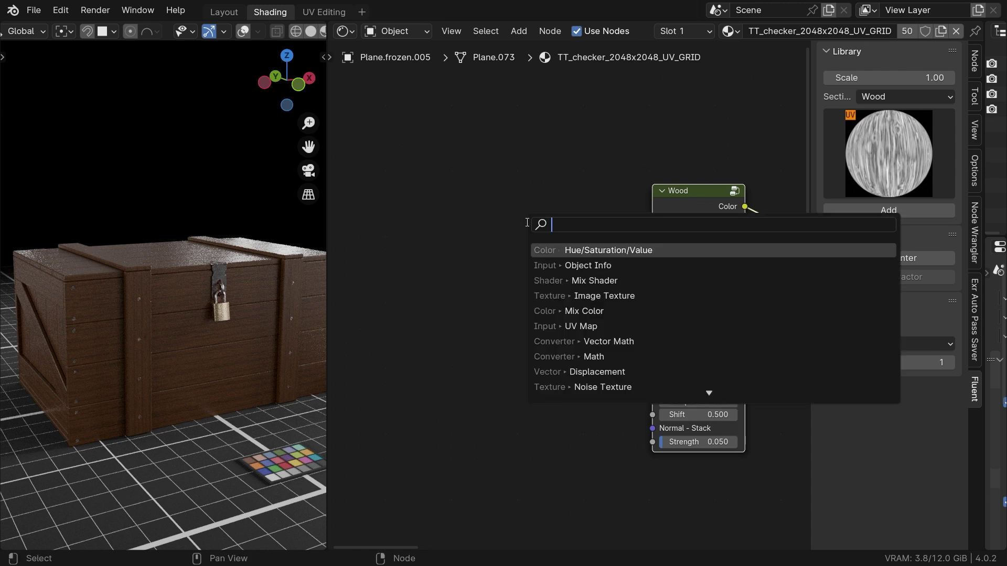
pyautogui.write('obj')
pyautogui.press('Return')
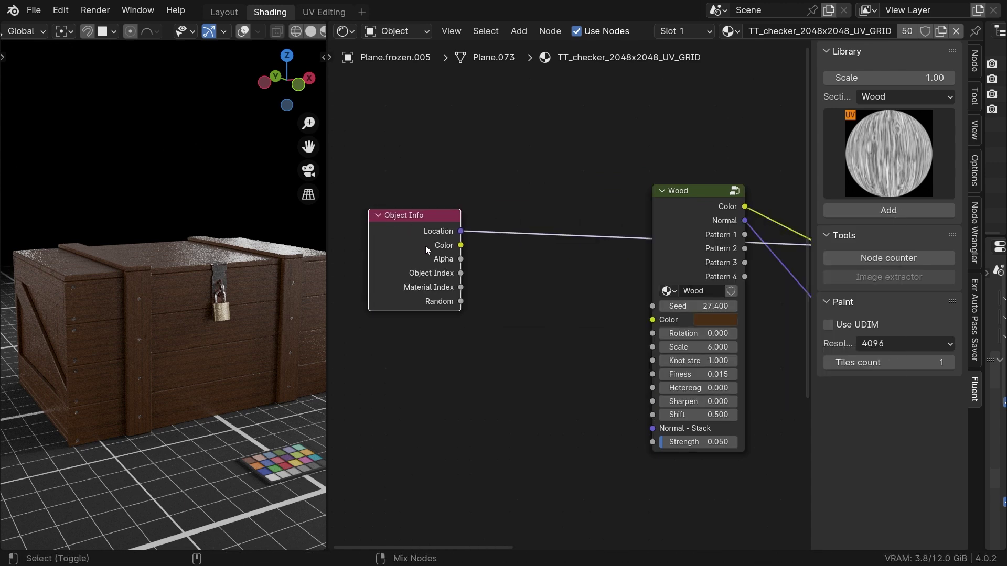
pyautogui.keyDown('ctrl'); pyautogui.keyDown('shift'); pyautogui.click(426, 246); pyautogui.keyUp('shift'); pyautogui.keyUp('ctrl')
pyautogui.keyDown('ctrl'); pyautogui.keyDown('shift'); pyautogui.click(413, 262); pyautogui.keyUp('shift'); pyautogui.keyUp('ctrl')
pyautogui.keyDown('ctrl'); pyautogui.keyDown('shift'); pyautogui.click(414, 267); pyautogui.keyUp('shift'); pyautogui.keyUp('ctrl')
pyautogui.keyDown('ctrl'); pyautogui.keyDown('shift'); pyautogui.click(413, 268); pyautogui.keyUp('shift'); pyautogui.keyUp('ctrl')
pyautogui.keyDown('ctrl'); pyautogui.keyDown('shift'); pyautogui.click(413, 267); pyautogui.keyUp('shift'); pyautogui.keyUp('ctrl')
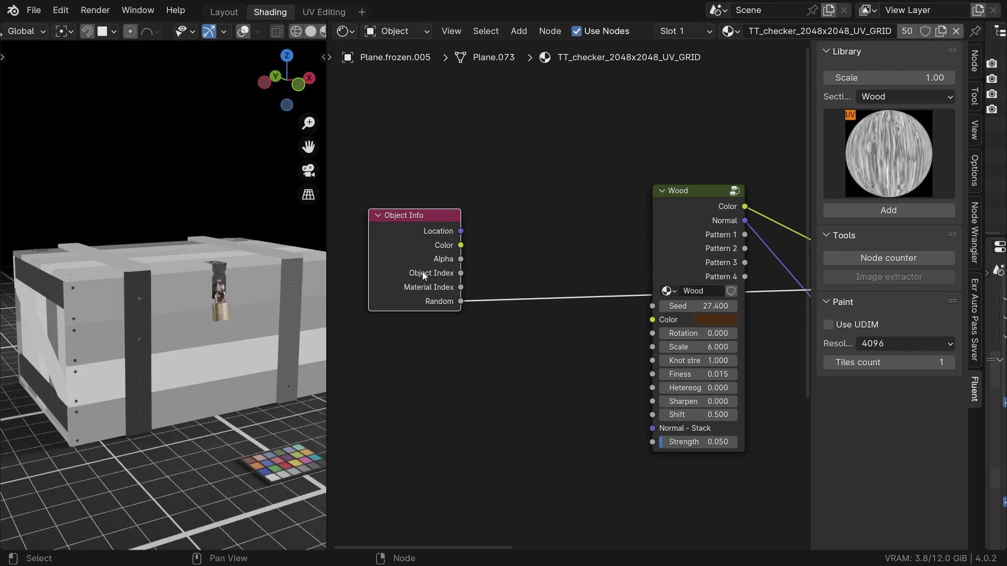
pyautogui.moveTo(423, 272); pyautogui.dragTo(412, 273)
# Add a Hue/Saturation/Value node with its Fac driven by the Object Info node's Random output
pyautogui.moveTo(449, 303); pyautogui.dragTo(519, 331)
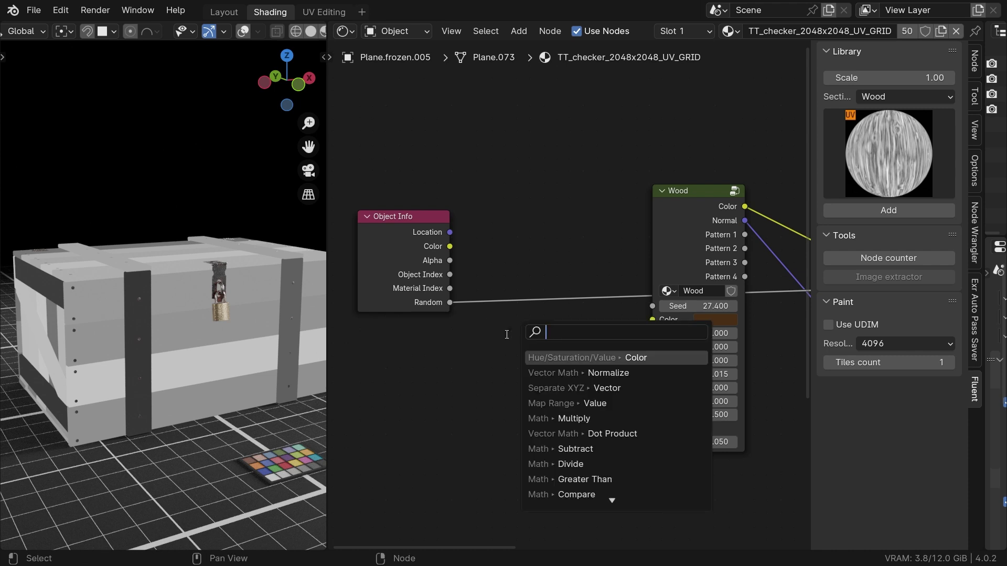
pyautogui.write('hue')
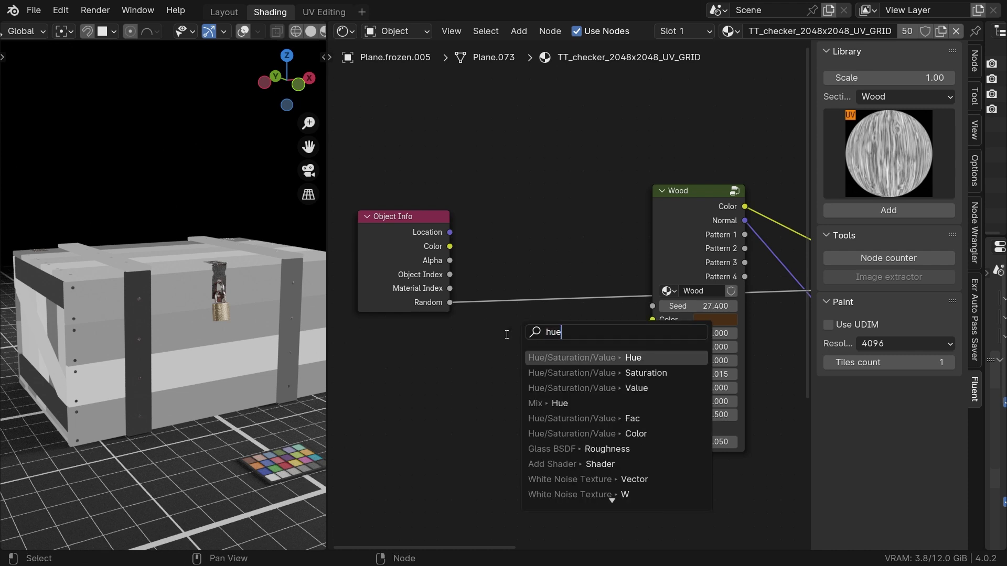
pyautogui.press('Down')
pyautogui.press('Down')
pyautogui.press('Down')
pyautogui.press('Down')
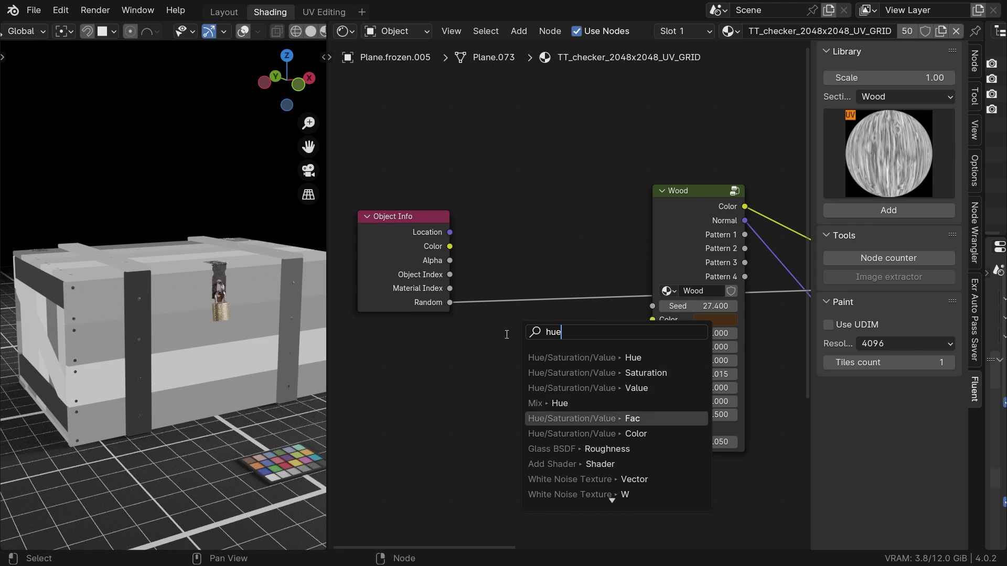
pyautogui.press('Return')
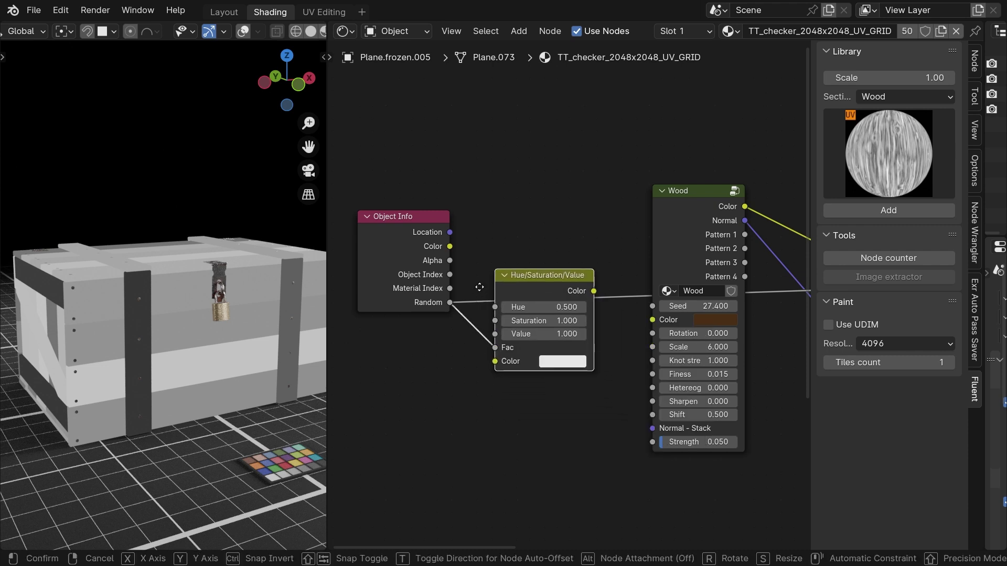
pyautogui.click(502, 295)
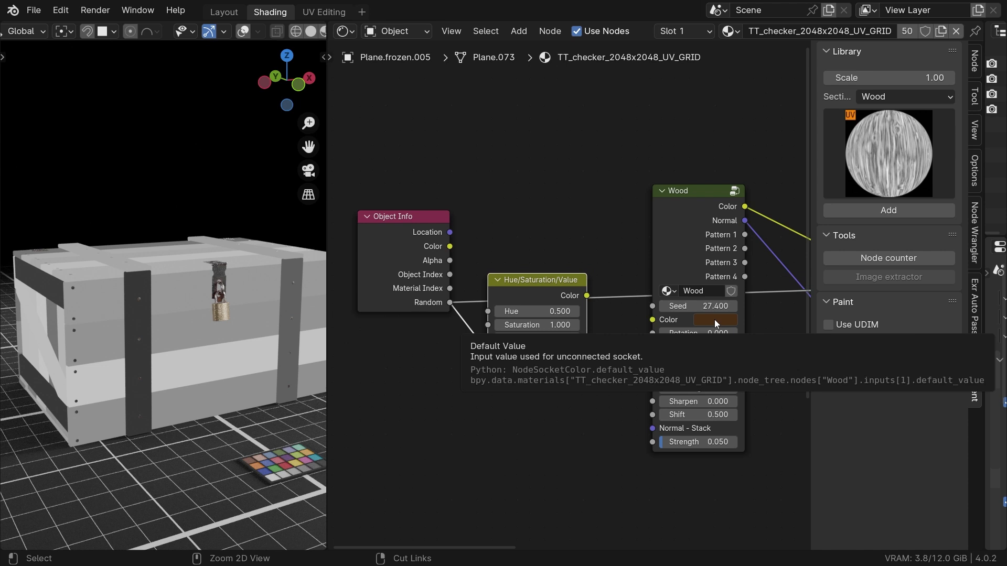
# Feed Wood's Color from the Hue/Saturation/Value node, using Wood's copied brown as its Color and 2 as its Value
pyautogui.hotkey('ctrl', 'c')
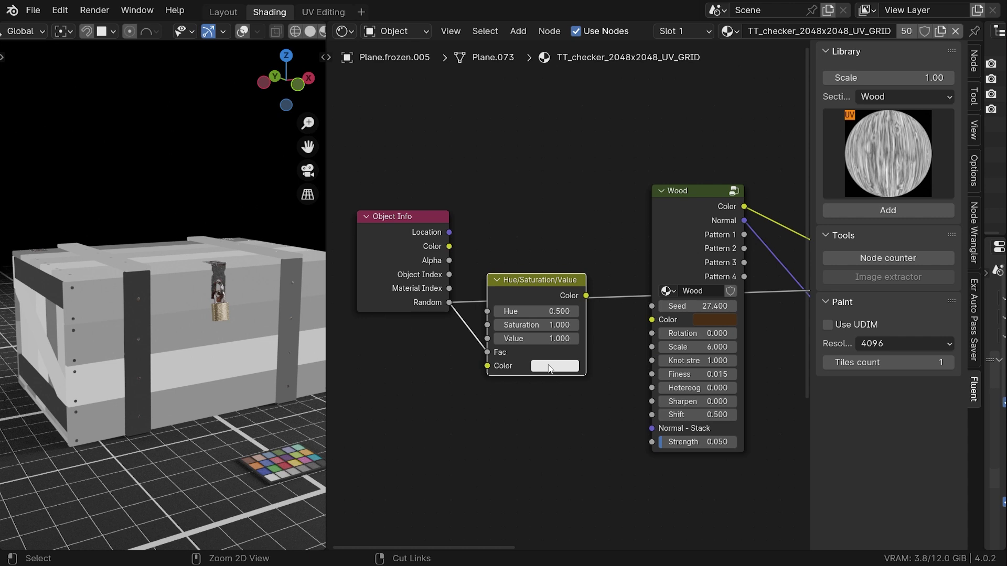
pyautogui.hotkey('ctrl', 'v')
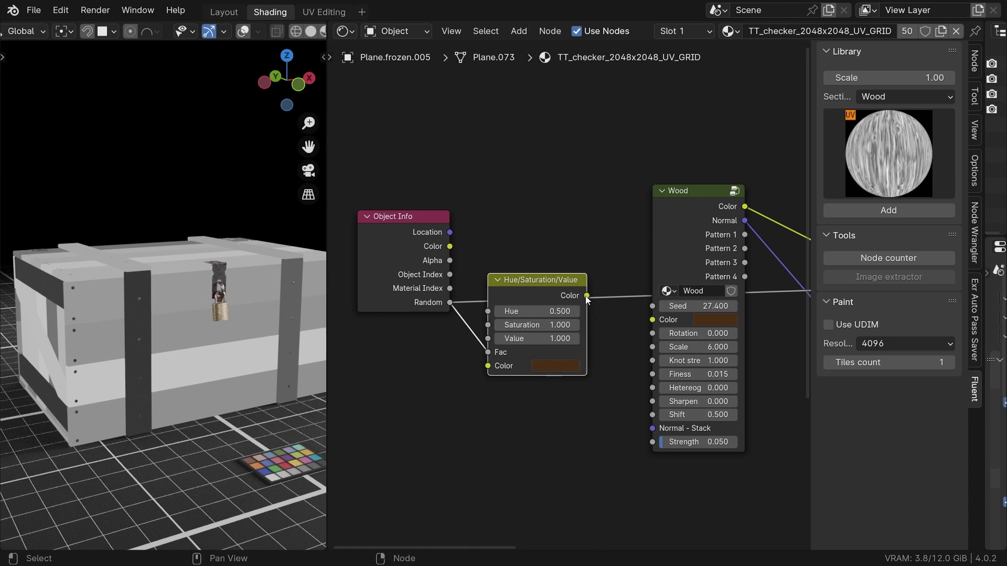
pyautogui.moveTo(586, 297); pyautogui.dragTo(656, 318)
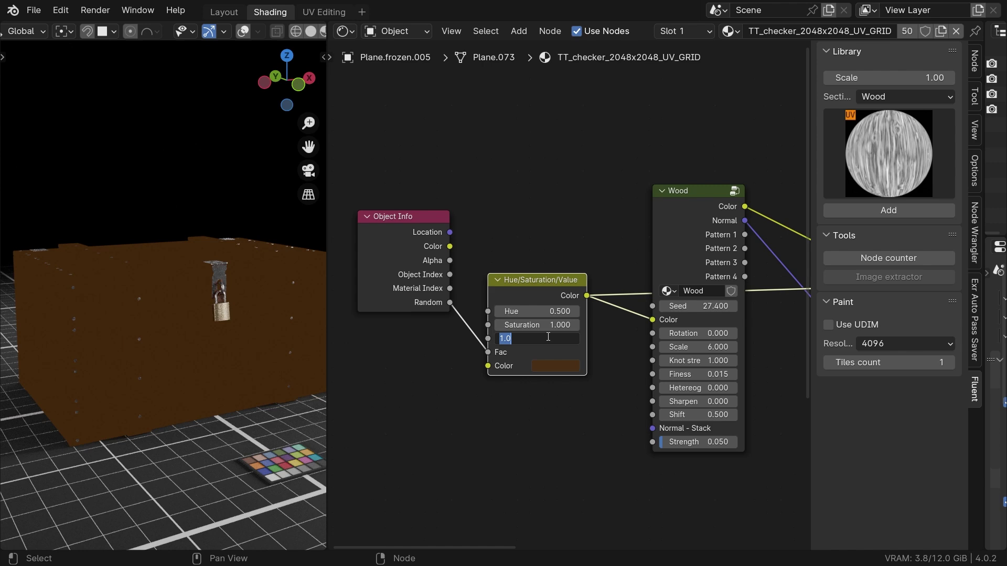
pyautogui.press('Return')
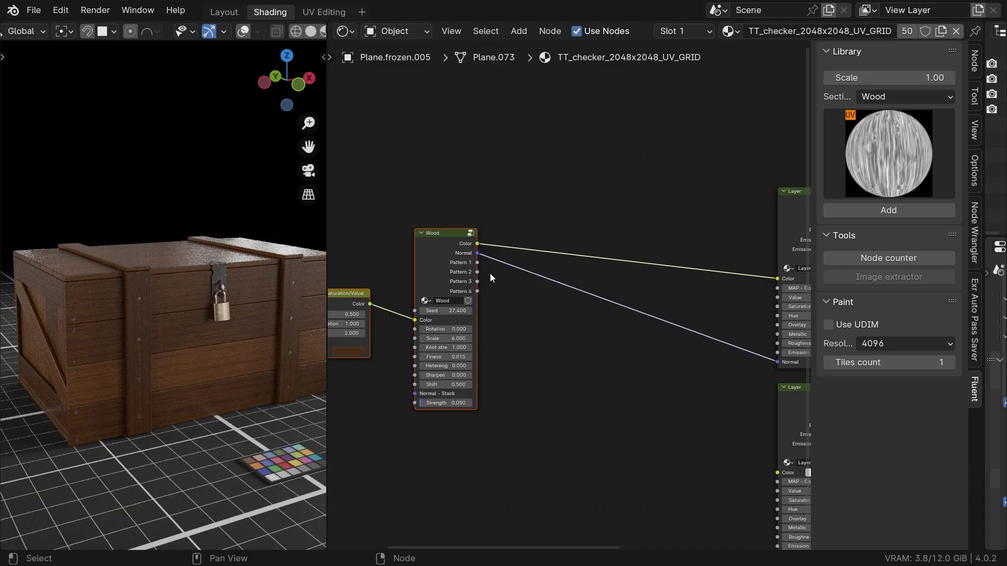
# Add the Grunge 04 texture from the library's Grunges section and place it beneath the Wood node
pyautogui.click(889, 97)
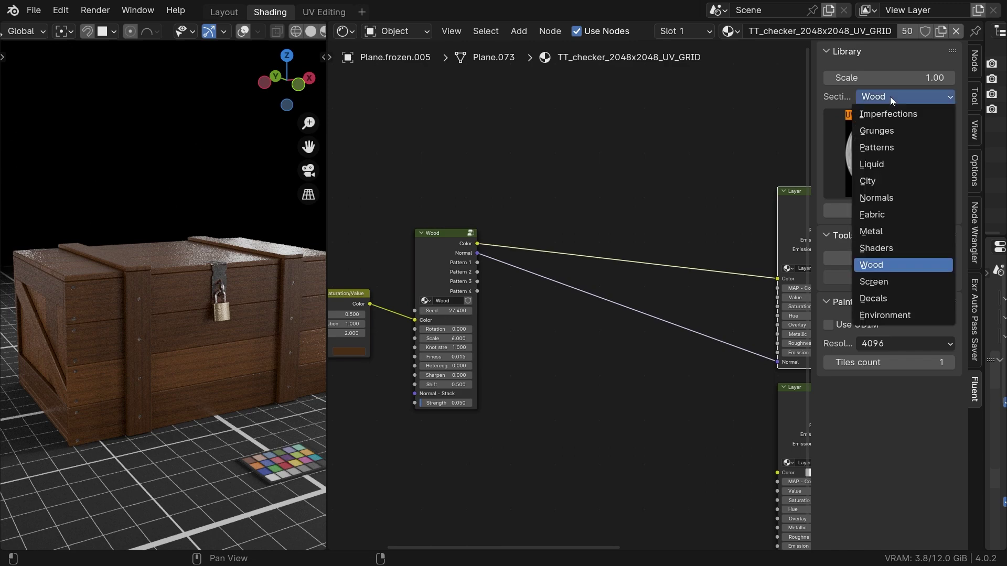
pyautogui.click(886, 129)
pyautogui.click(887, 128)
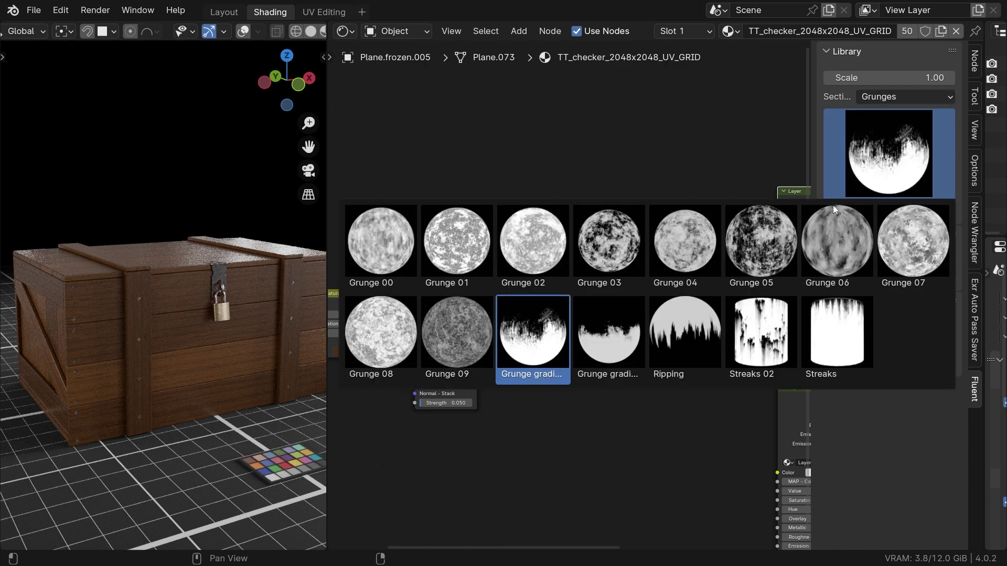
pyautogui.click(682, 247)
pyautogui.press('n')
pyautogui.moveTo(789, 217); pyautogui.dragTo(514, 439)
pyautogui.moveTo(514, 439); pyautogui.dragTo(464, 362, button='middle')
pyautogui.scroll(4, 541, 297)
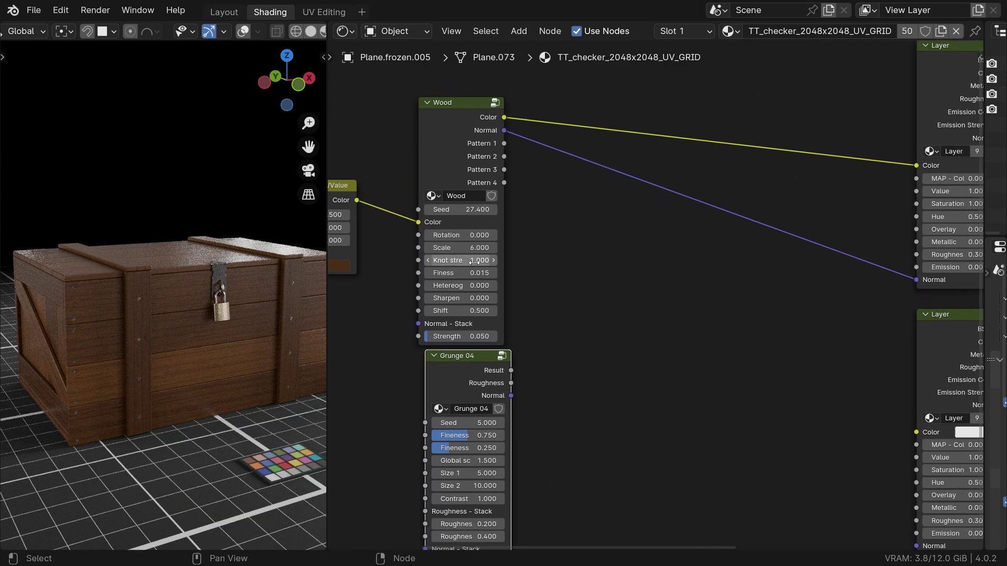
pyautogui.press('g')
pyautogui.click(463, 263)
# Insert a Mix Color node into the link between Wood's Color output and the upper Layer's Color
pyautogui.click(668, 263)
pyautogui.hotkey('shift', 'a')
pyautogui.write('mix co')
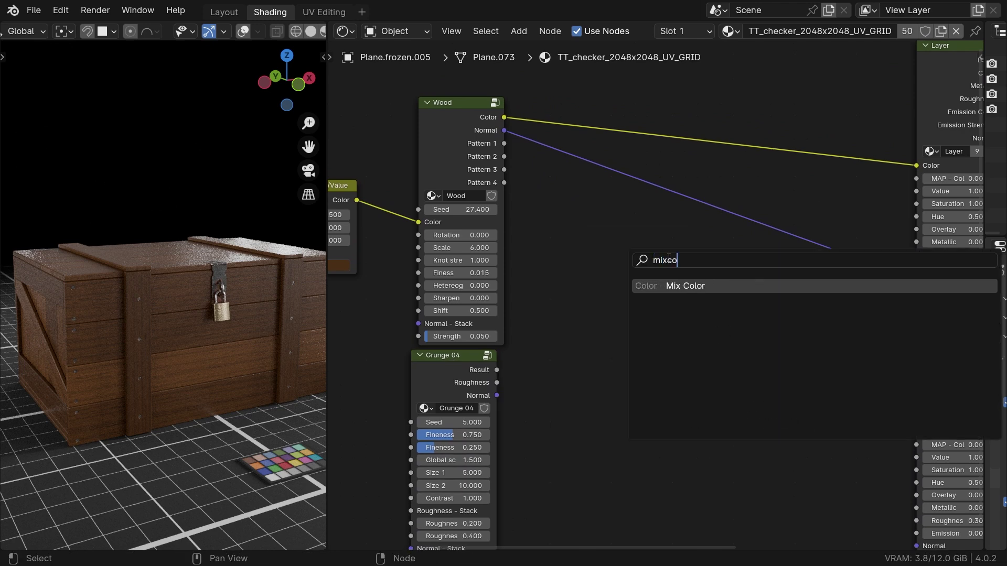
pyautogui.press('Return')
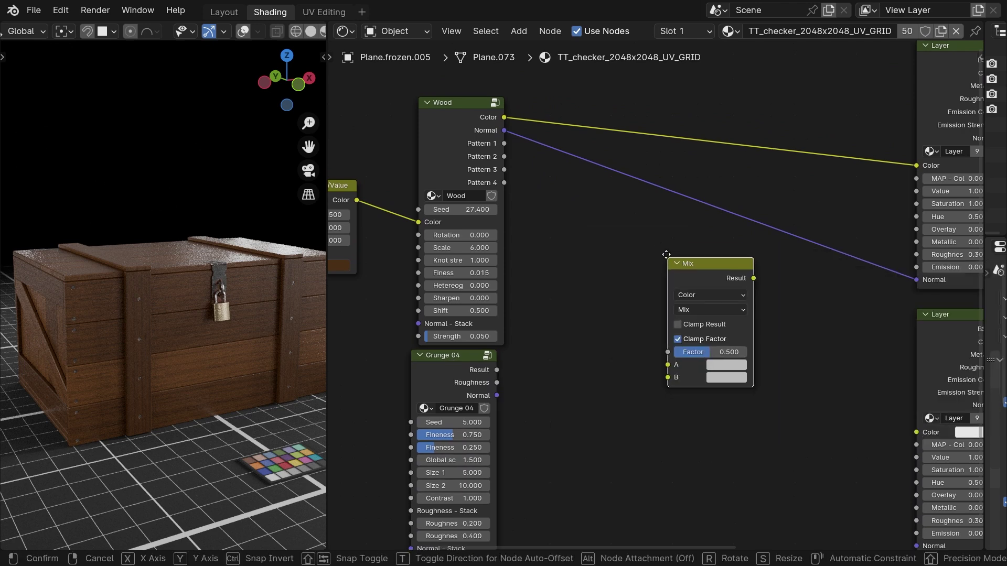
pyautogui.click(562, 99)
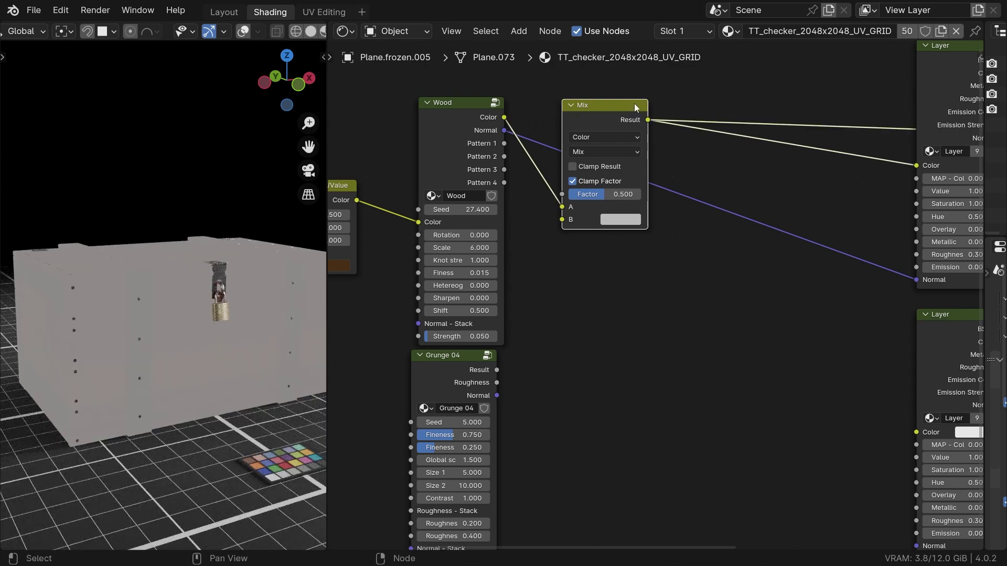
# Set the Mix node's blending mode to Overlay
pyautogui.moveTo(595, 132); pyautogui.dragTo(605, 151, button='middle')
pyautogui.click(614, 171)
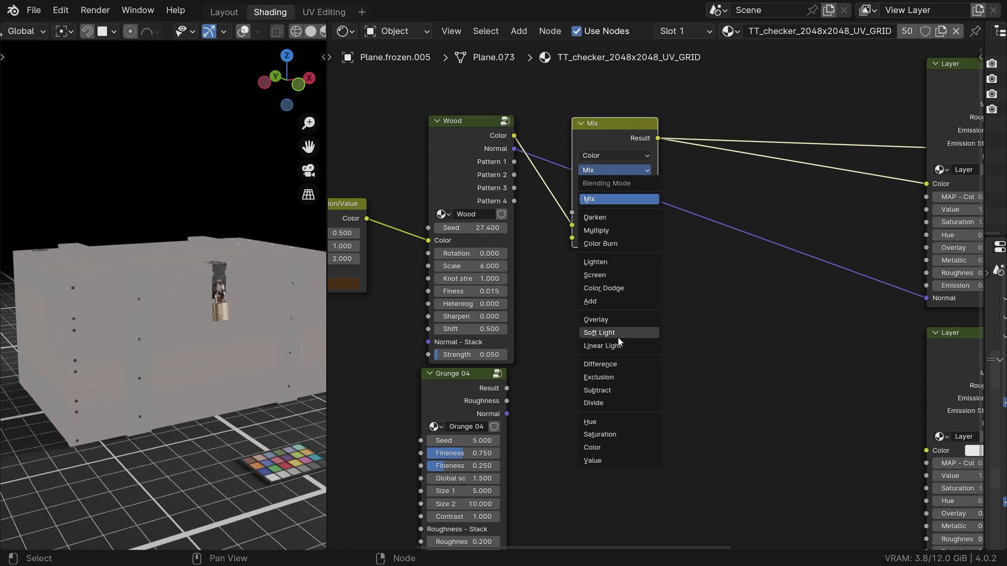
pyautogui.click(620, 320)
pyautogui.scroll(-2, 627, 278)
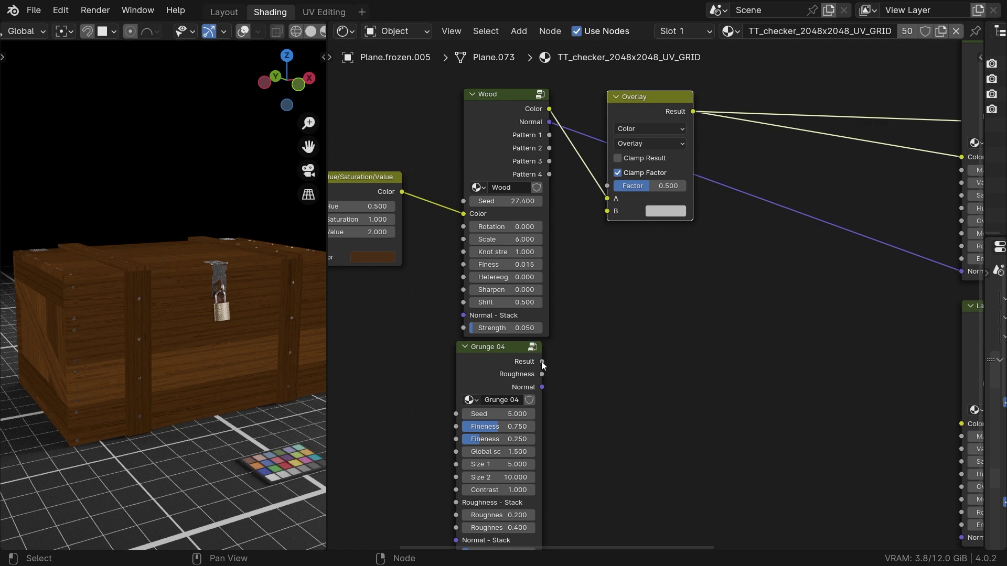
# Connect Grunge 04's Result to the Overlay node's B input and lower the Overlay Factor to 0.135
pyautogui.moveTo(541, 360); pyautogui.dragTo(543, 362)
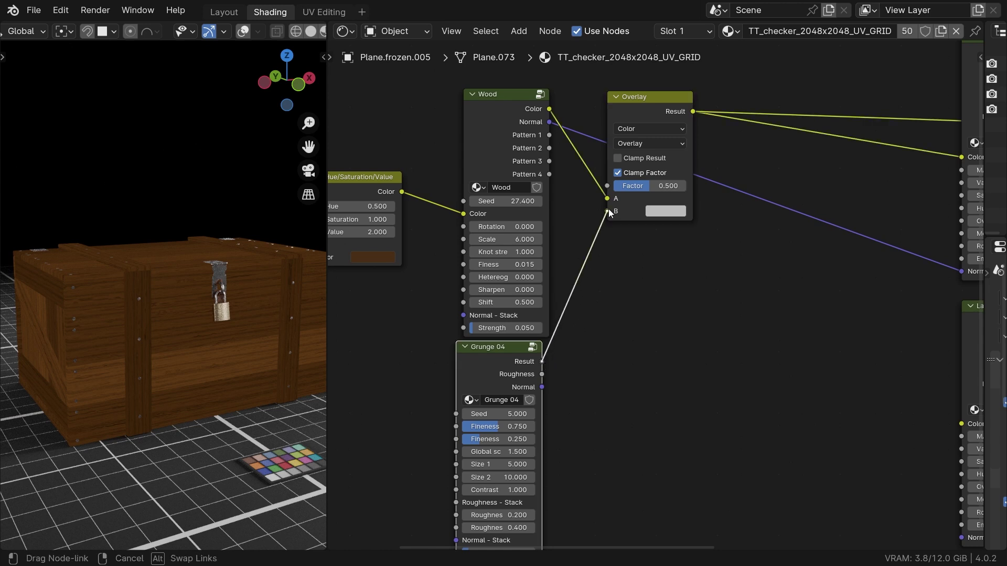
pyautogui.moveTo(609, 209); pyautogui.dragTo(608, 209)
pyautogui.scroll(4, 165, 314)
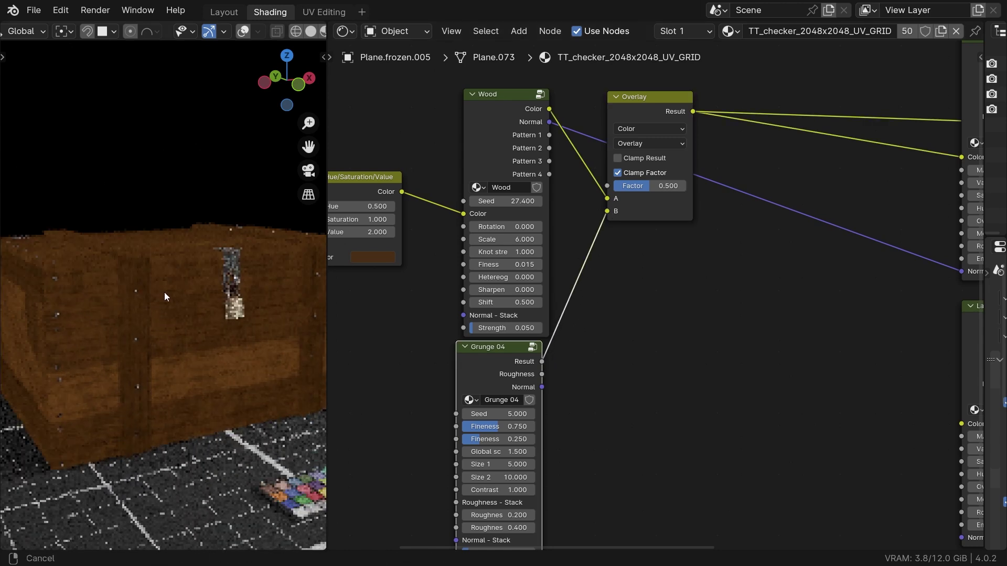
pyautogui.moveTo(649, 185); pyautogui.dragTo(624, 185)
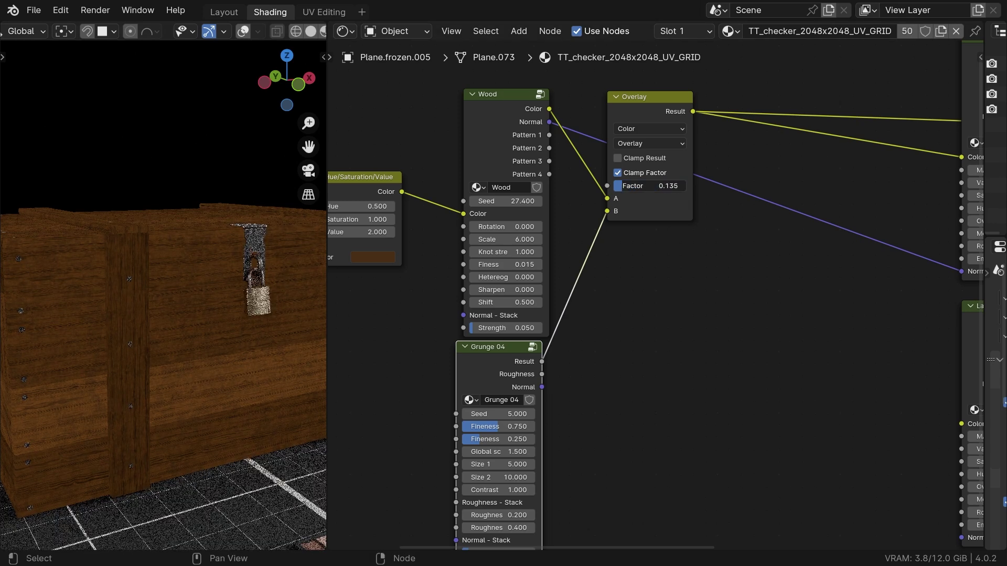
# Raise the Overlay Factor to 0.650 and insert a copy of the Overlay node into its link to the upper Layer's Color
pyautogui.click(659, 185)
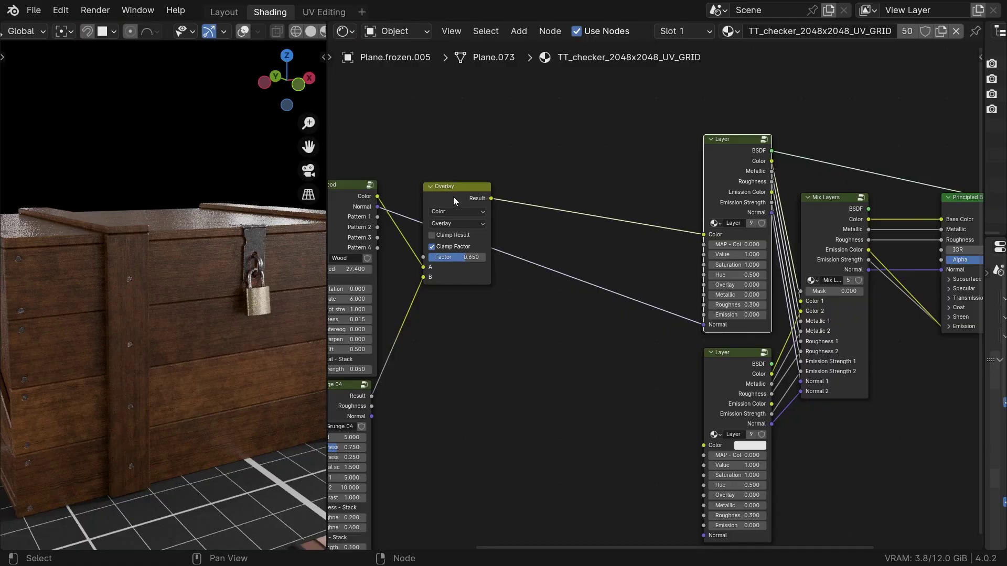
pyautogui.moveTo(453, 197); pyautogui.dragTo(530, 243, button='middle')
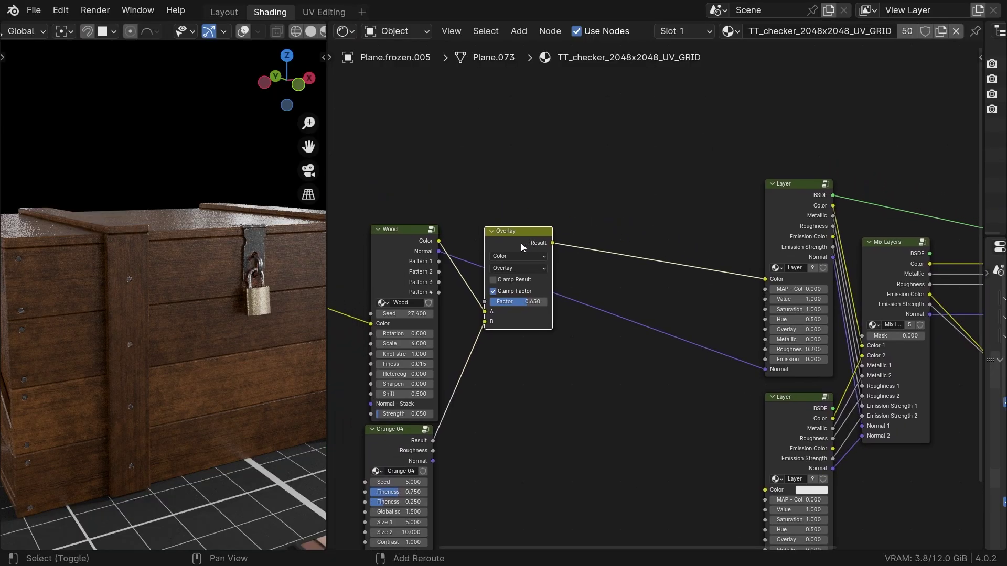
pyautogui.hotkey('shift', 'd')
pyautogui.click(642, 241)
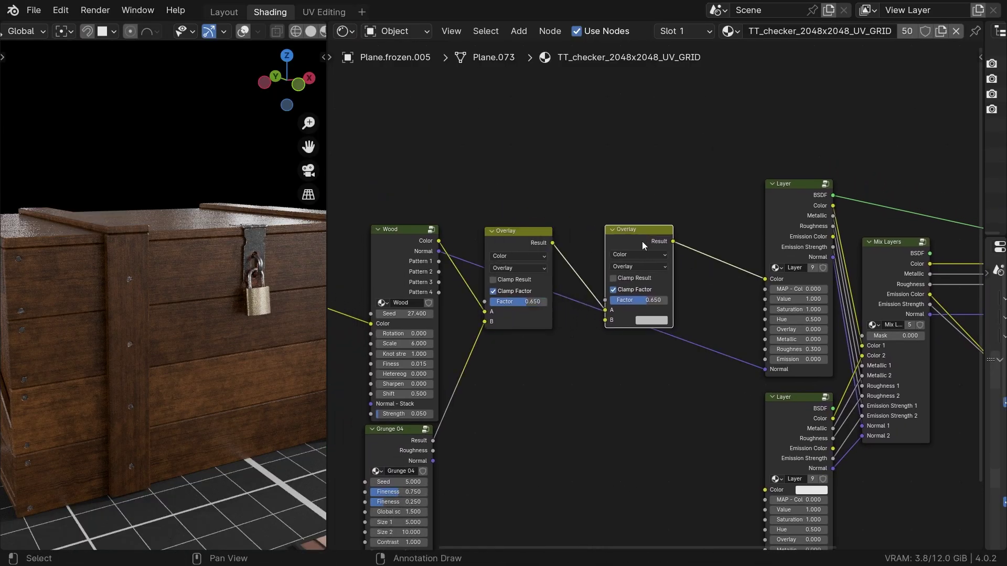
# Set the copied Overlay node's blending mode to Soft Light
pyautogui.scroll(2, 628, 238)
pyautogui.click(646, 276)
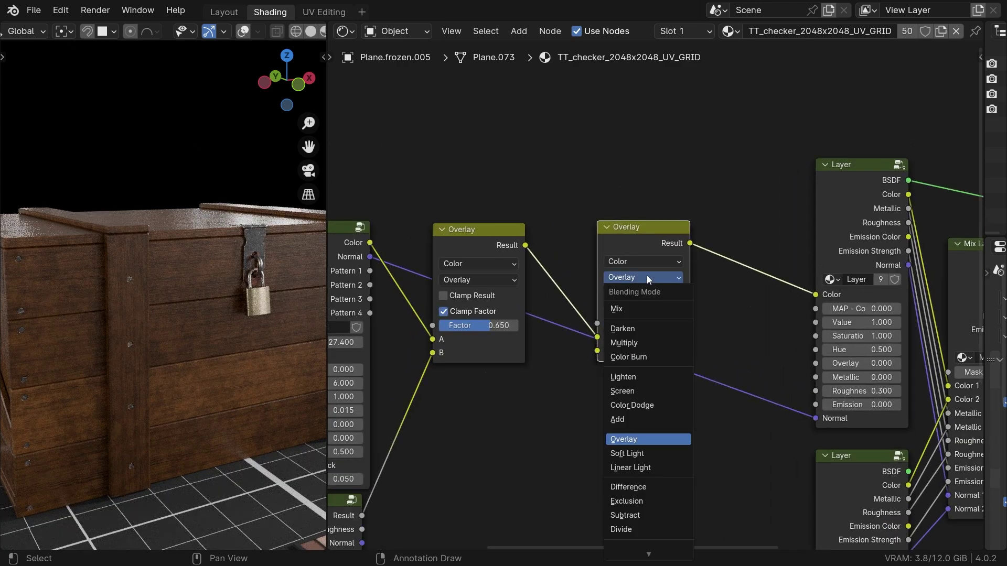
pyautogui.click(647, 453)
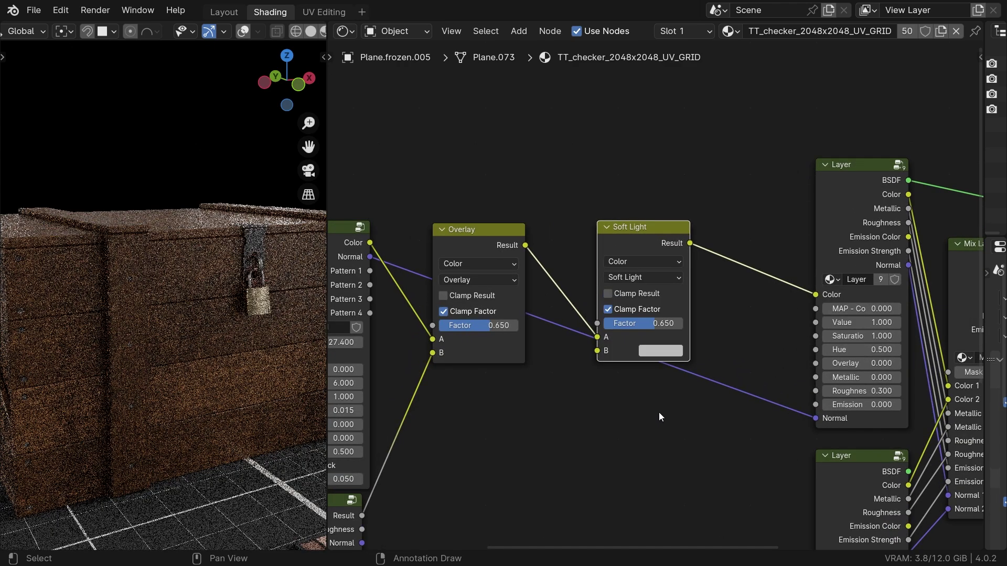
# Add the Grunge 06 texture from the library above the Overlay node and connect its Height output to Soft Light's B input
pyautogui.scroll(-3, 657, 371)
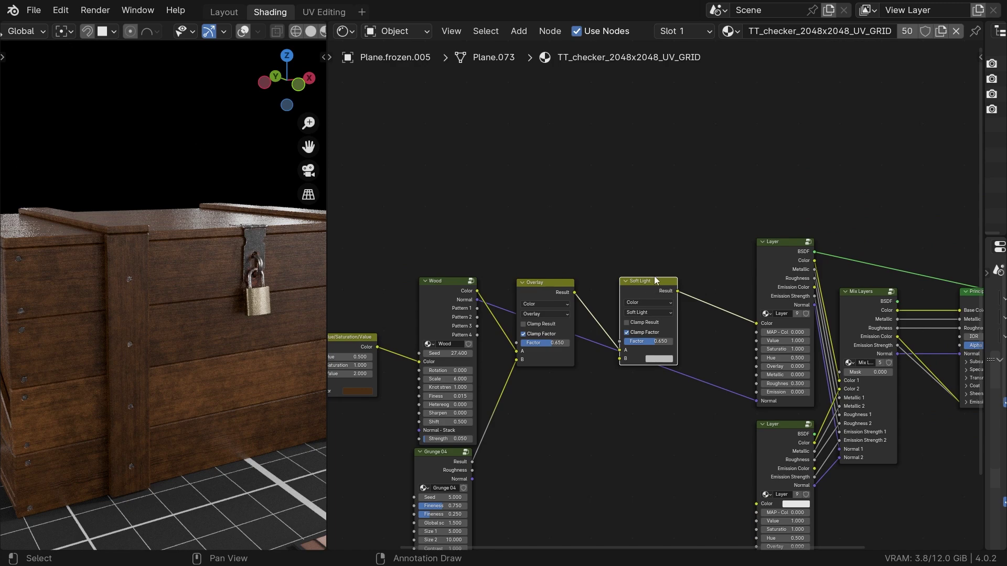
pyautogui.press('n')
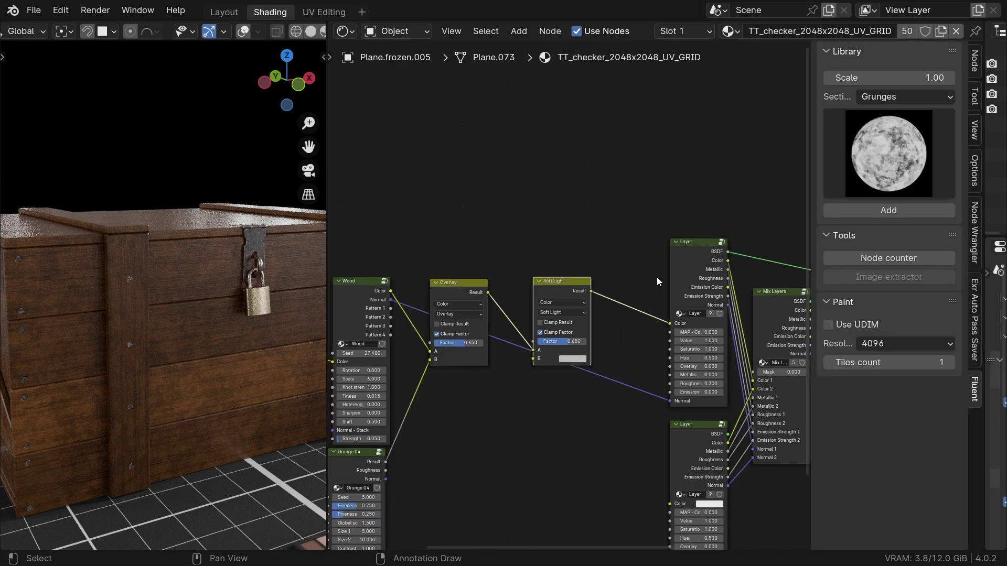
pyautogui.click(896, 126)
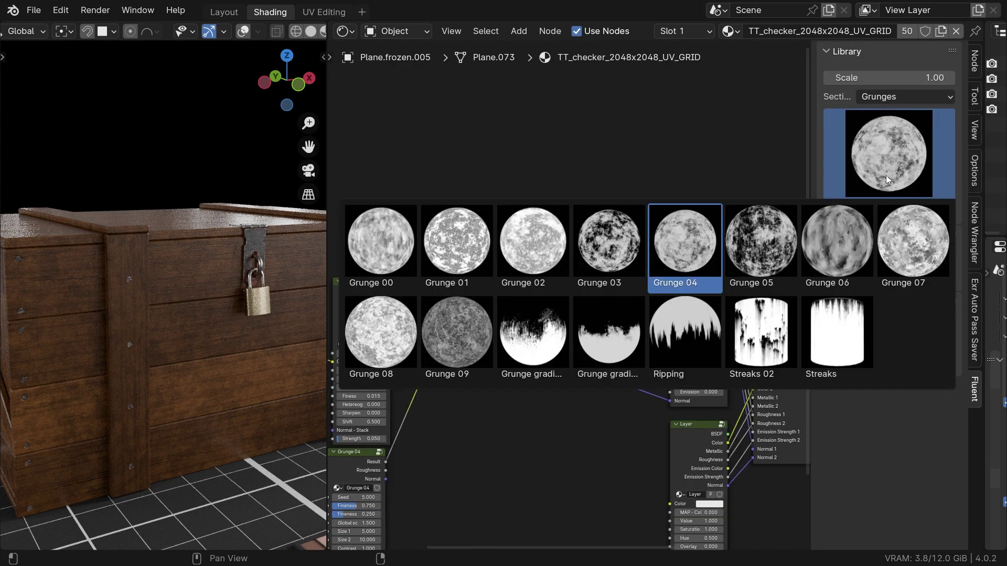
pyautogui.click(833, 257)
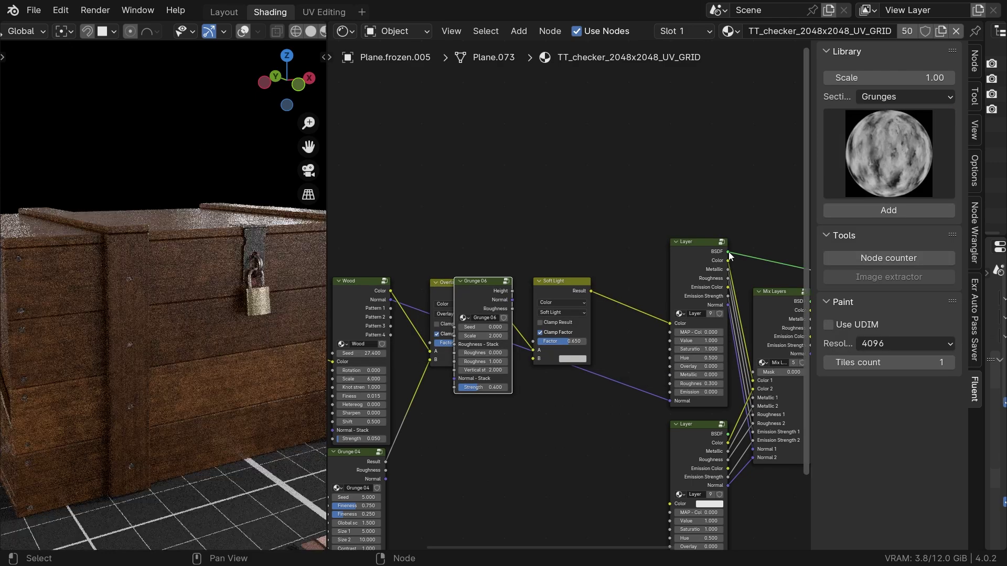
pyautogui.click(454, 176)
pyautogui.press('n')
pyautogui.scroll(8, 608, 221)
pyautogui.moveTo(540, 117); pyautogui.dragTo(628, 489)
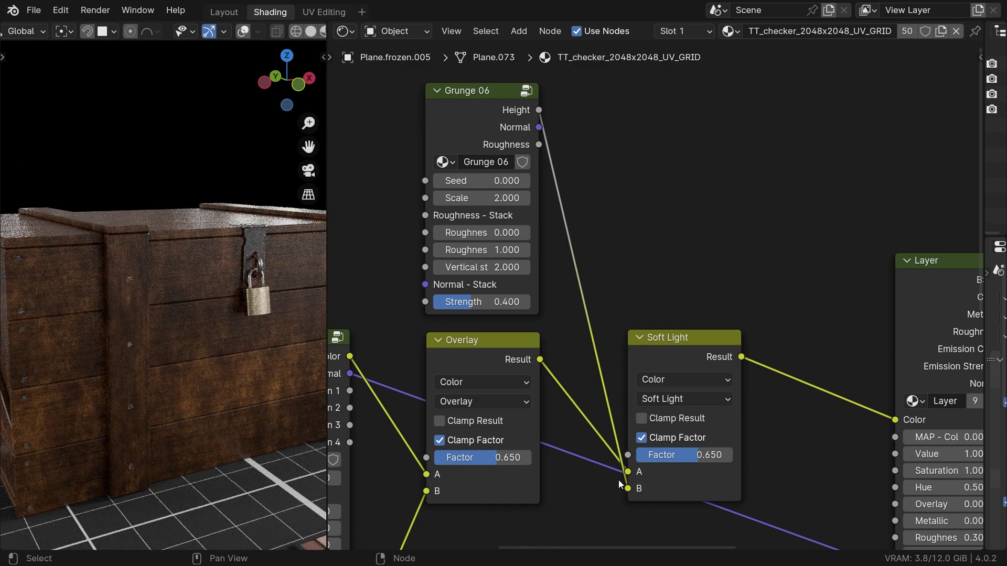
# Preview Grunge 06's Height on the crate and set its Seed to 5.100 and Scale to 1
pyautogui.keyDown('ctrl'); pyautogui.keyDown('shift'); pyautogui.click(488, 110); pyautogui.keyUp('shift'); pyautogui.keyUp('ctrl')
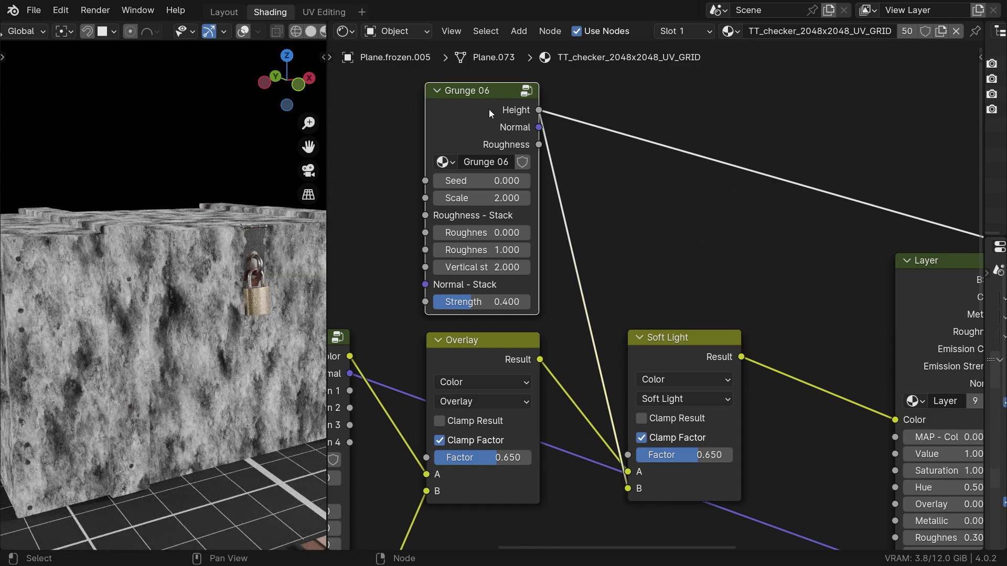
pyautogui.moveTo(482, 180)
pyautogui.mouseDown()
pyautogui.moveTo(517, 180)
pyautogui.moveTo(481, 185)
pyautogui.mouseUp()
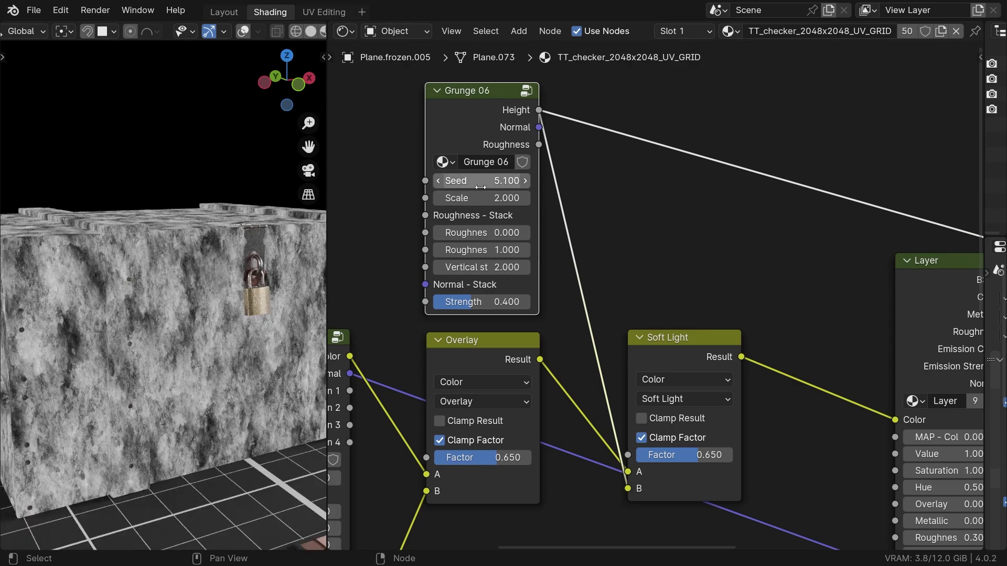
pyautogui.click(480, 198)
pyautogui.write('1')
pyautogui.press('Return')
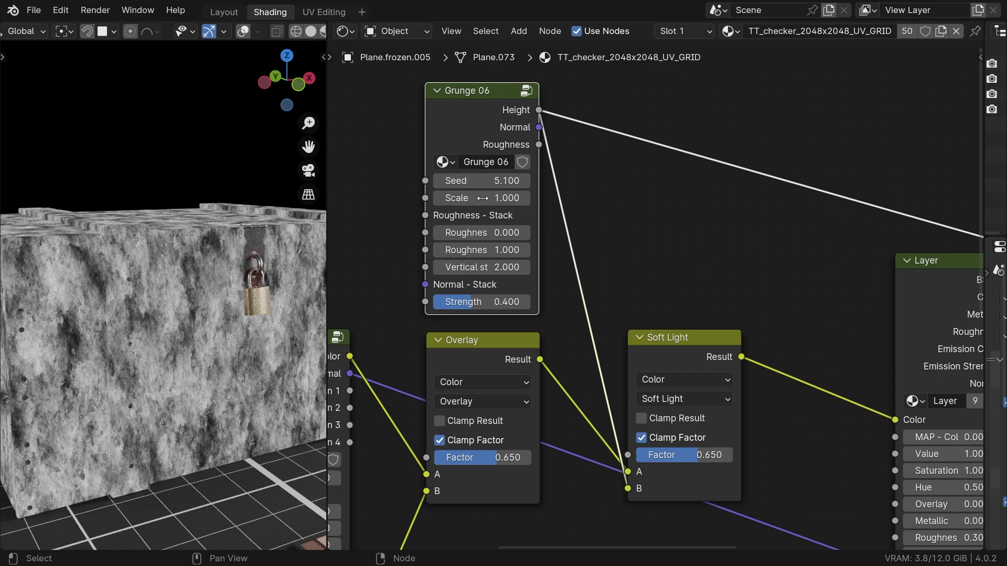
# Preview the Soft Light node's result on the crate and raise its Factor to 1.000
pyautogui.moveTo(662, 303); pyautogui.dragTo(582, 226, button='middle')
pyautogui.keyDown('ctrl'); pyautogui.keyDown('shift'); pyautogui.click(582, 259); pyautogui.keyUp('shift'); pyautogui.keyUp('ctrl')
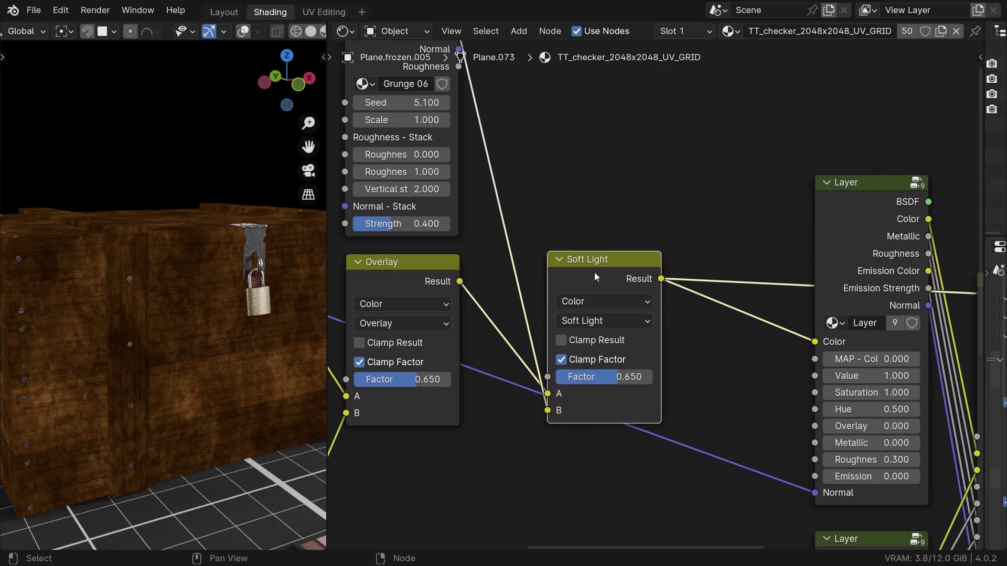
pyautogui.moveTo(605, 377); pyautogui.dragTo(652, 377)
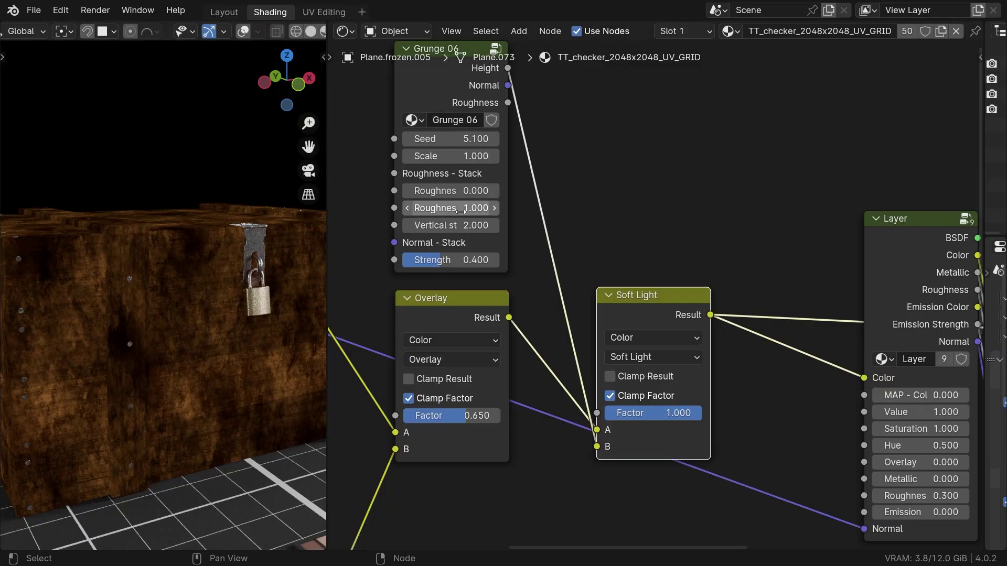
# Preview Grunge 06's Roughness output and set its Roughness Min to 0.4
pyautogui.moveTo(483, 173); pyautogui.dragTo(474, 209, button='middle')
pyautogui.keyDown('ctrl'); pyautogui.keyDown('shift'); pyautogui.click(467, 124); pyautogui.keyUp('shift'); pyautogui.keyUp('ctrl')
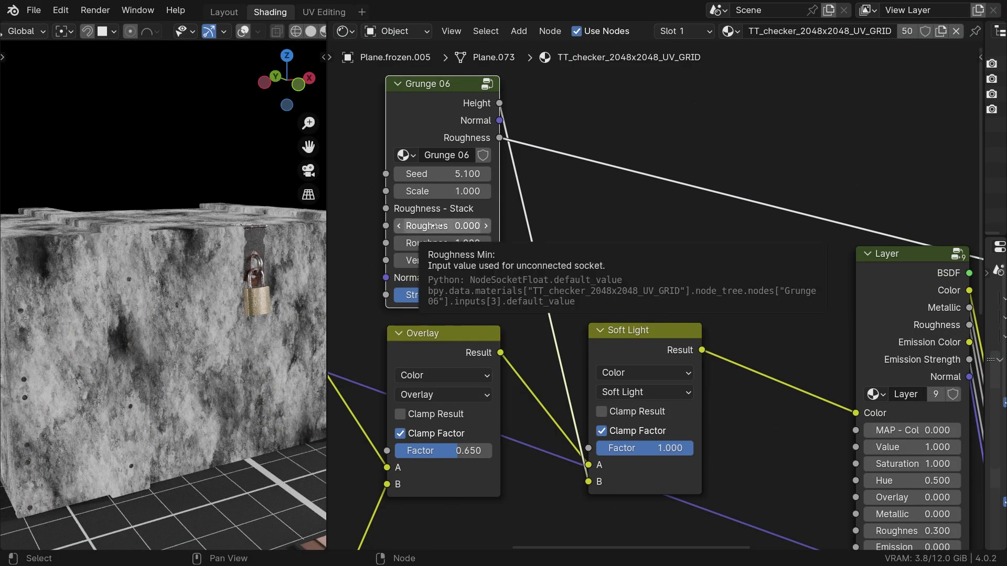
pyautogui.click(438, 226)
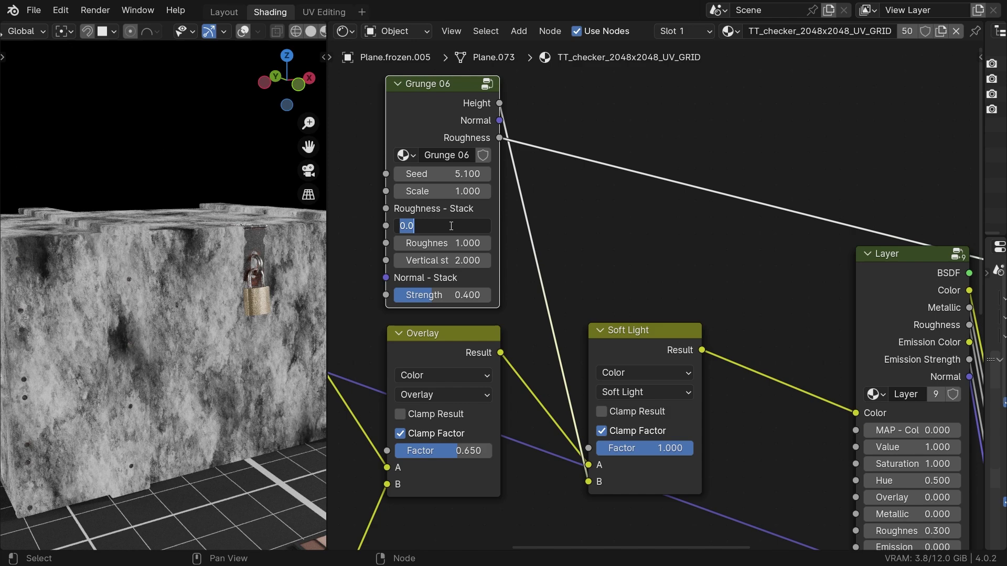
pyautogui.write('0.4')
pyautogui.press('Return')
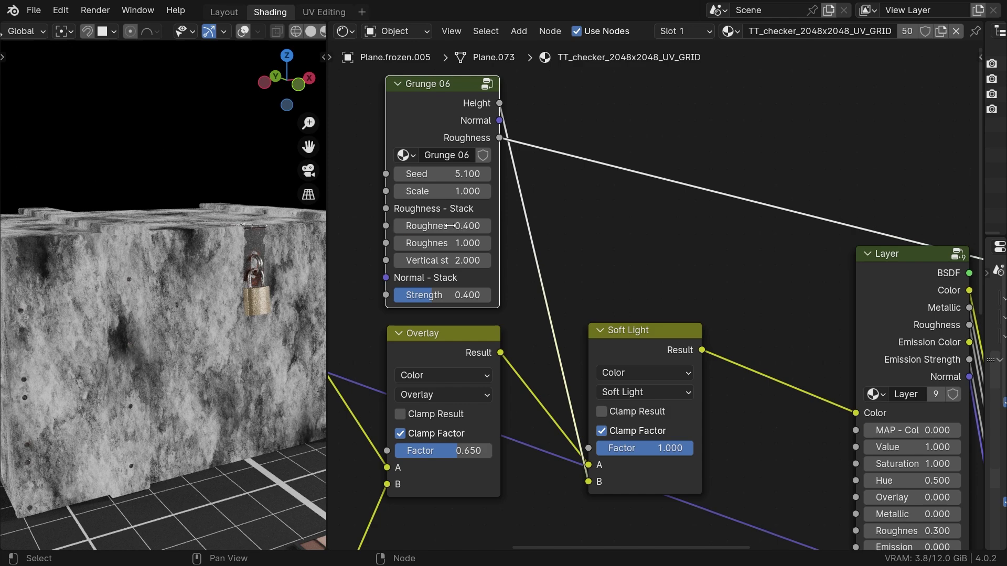
# Connect Grunge 06's Roughness output to Soft Light's B input in place of Height and preview the Soft Light result
pyautogui.moveTo(499, 137); pyautogui.dragTo(587, 465)
pyautogui.keyDown('ctrl'); pyautogui.keyDown('shift'); pyautogui.click(650, 342); pyautogui.keyUp('shift'); pyautogui.keyUp('ctrl')
pyautogui.press('m')
pyautogui.press('m')
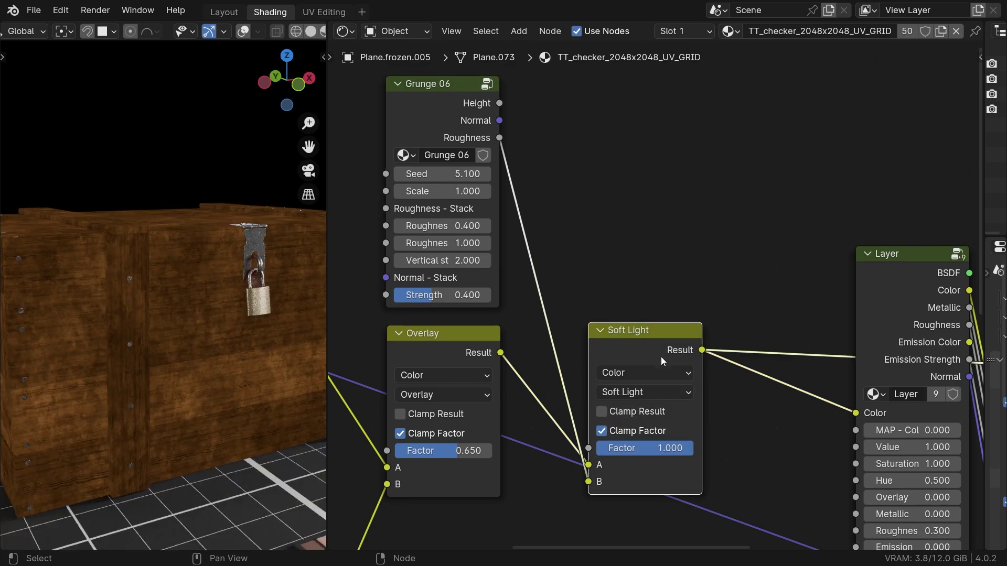
# Preview the upper Layer on the crate and compare the wood with the Soft Light node muted and unmuted
pyautogui.scroll(-3, 661, 357)
pyautogui.moveTo(668, 343); pyautogui.dragTo(679, 283, button='middle')
pyautogui.keyDown('ctrl'); pyautogui.keyDown('shift'); pyautogui.click(622, 270); pyautogui.keyUp('shift'); pyautogui.keyUp('ctrl')
pyautogui.scroll(-2, 679, 284)
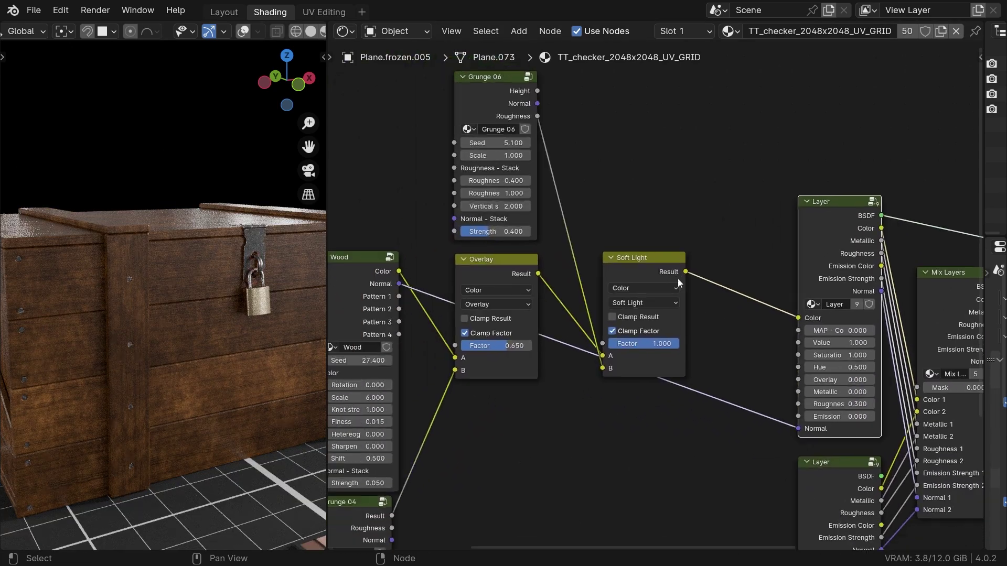
pyautogui.moveTo(692, 238); pyautogui.dragTo(510, 269)
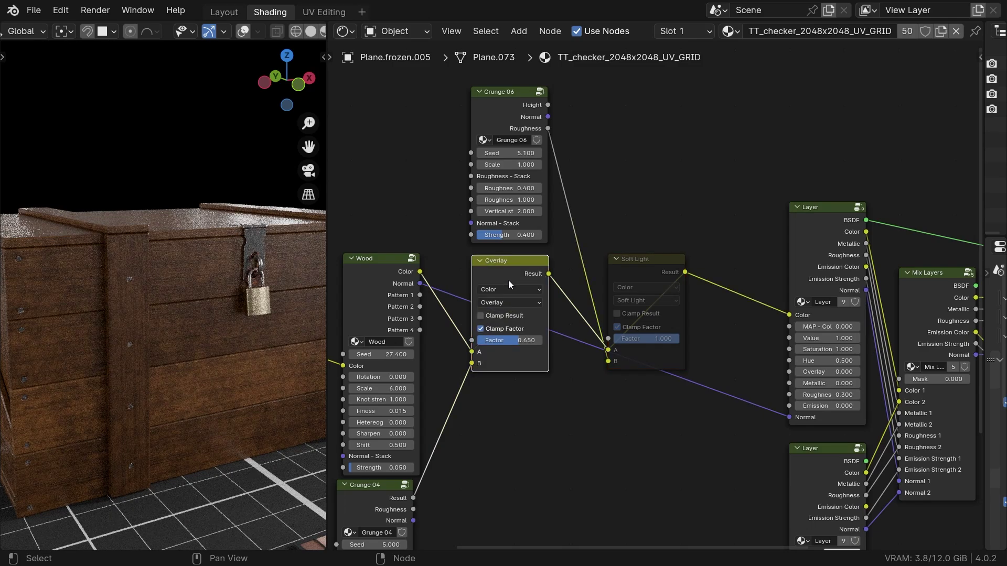
pyautogui.keyDown('ctrl'); pyautogui.keyDown('shift'); pyautogui.click(648, 266); pyautogui.keyUp('shift'); pyautogui.keyUp('ctrl')
pyautogui.moveTo(747, 289); pyautogui.dragTo(620, 283, button='middle')
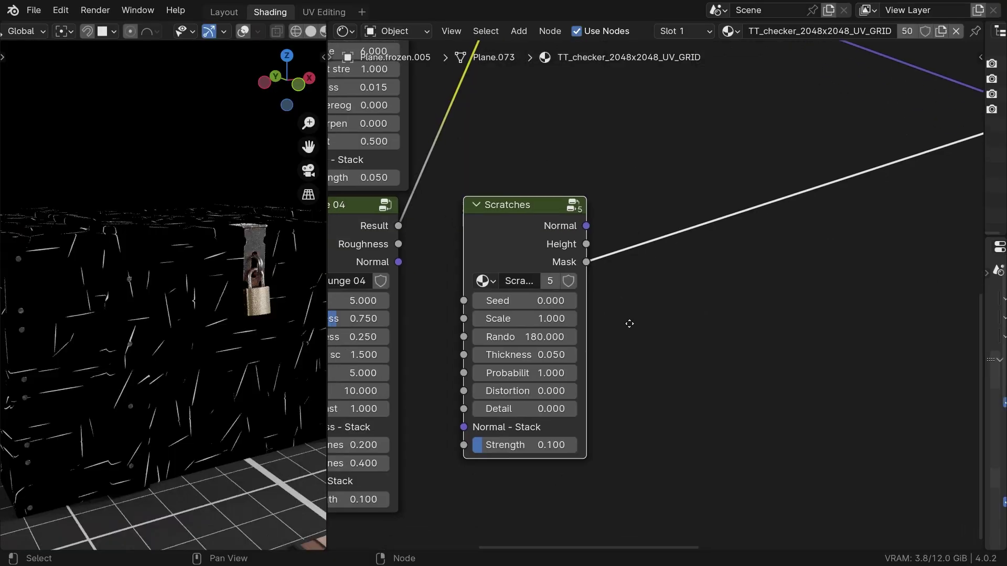
# Set the Scratches node's Thickness to 0.02
pyautogui.doubleClick(497, 346)
pyautogui.write('0.0')
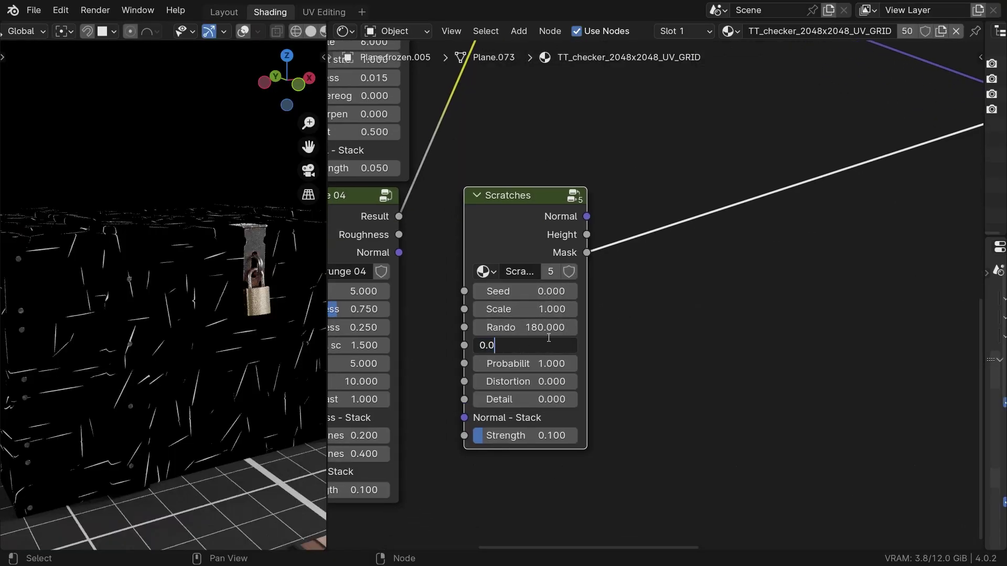
pyautogui.write('2')
pyautogui.press('Return')
# Try a Probability of 0.5 on the Scratches node and restore it to 1
pyautogui.doubleClick(538, 363)
pyautogui.write('0')
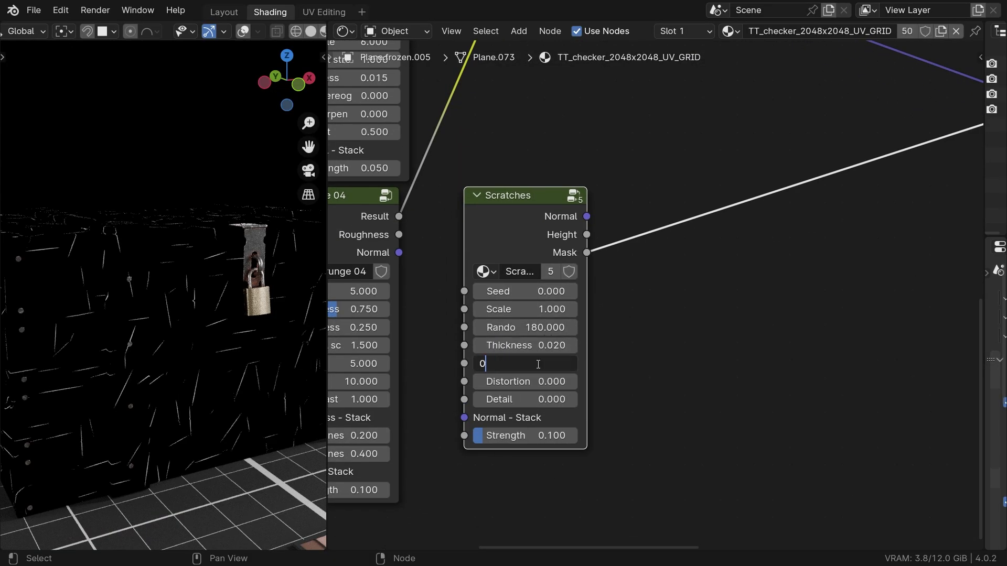
pyautogui.write('.5')
pyautogui.press('Return')
pyautogui.click(538, 364)
pyautogui.write('1')
pyautogui.press('Return')
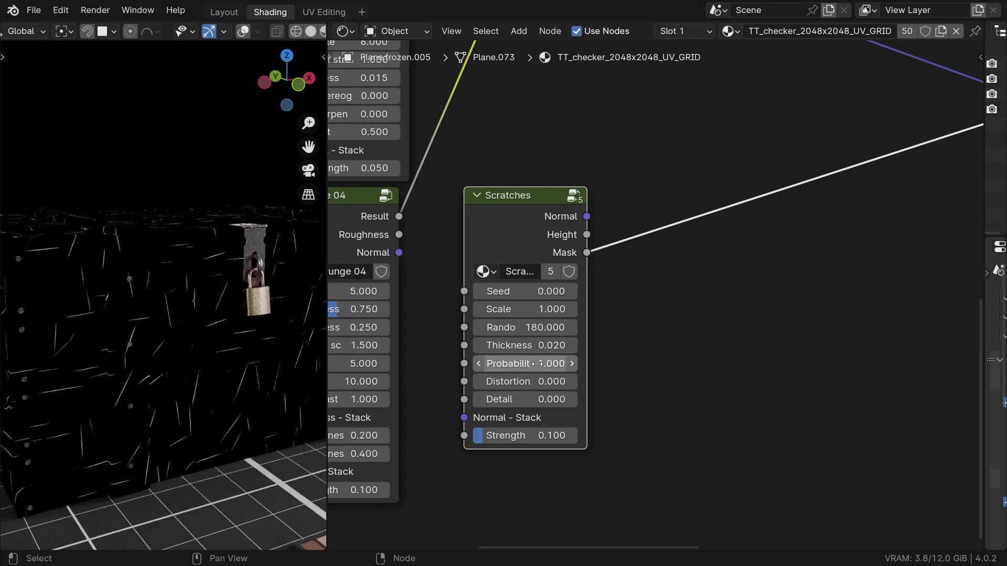
# Set the Scratches node's Distortion to 2 and its Detail to 3
pyautogui.doubleClick(526, 380)
pyautogui.press('Tab')
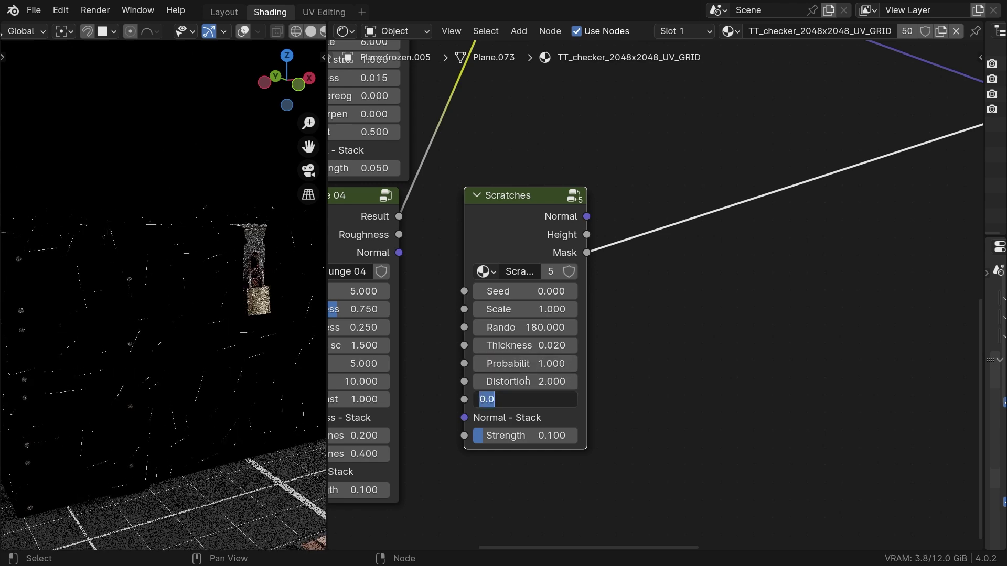
pyautogui.write('.')
pyautogui.press('Return')
pyautogui.click(537, 405)
pyautogui.write('3')
pyautogui.press('Return')
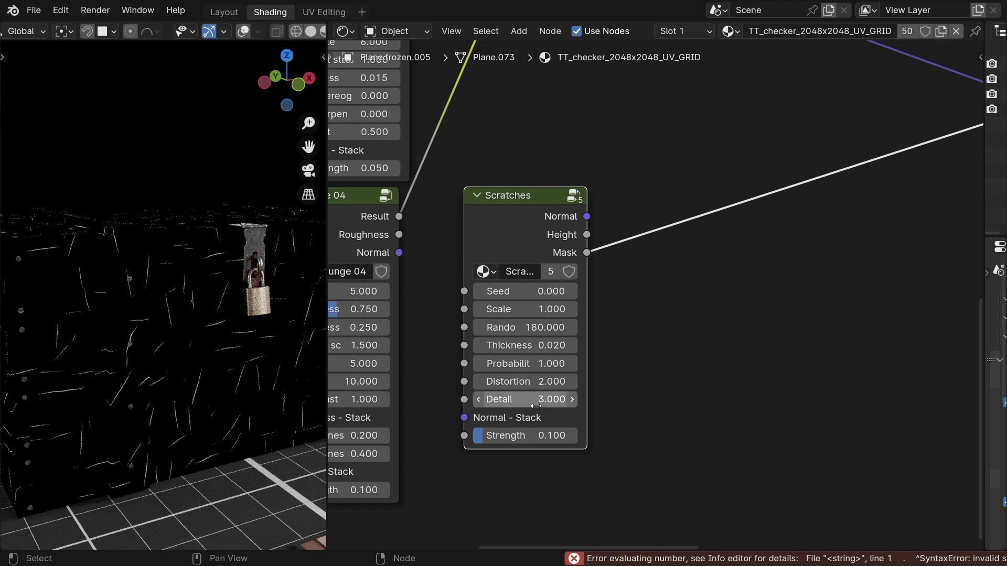
# Change the Scratches node's Seed to 3.400 and set its normal Strength to 0.25
pyautogui.moveTo(531, 297); pyautogui.dragTo(550, 298)
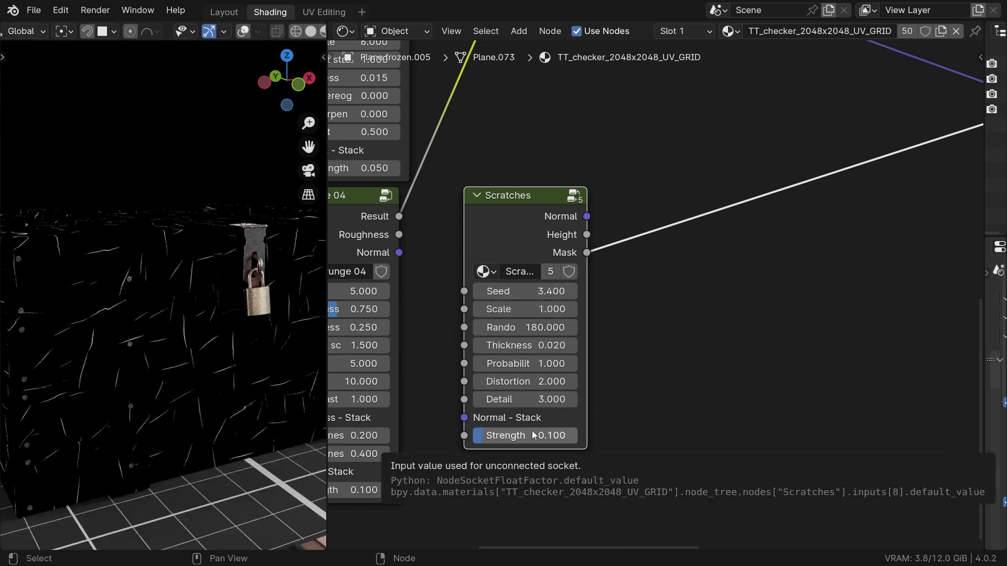
pyautogui.doubleClick(516, 435)
pyautogui.write('0.25')
pyautogui.press('Return')
# Route Wood's Normal through Scratches' Normal - Stack into the upper Layer's Normal, and preview that Layer's scratched wood close up
pyautogui.scroll(-2, 467, 414)
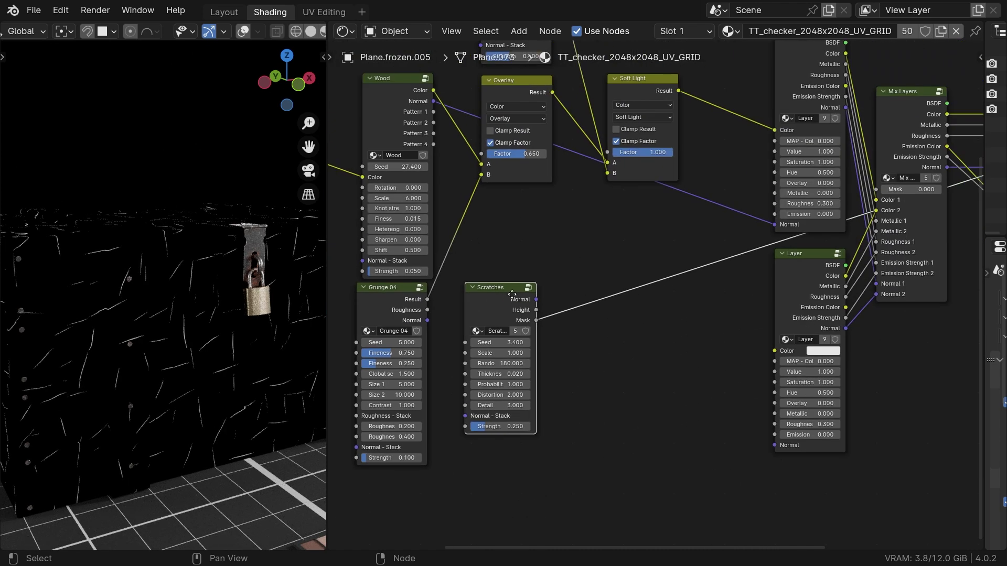
pyautogui.moveTo(512, 295); pyautogui.dragTo(545, 290)
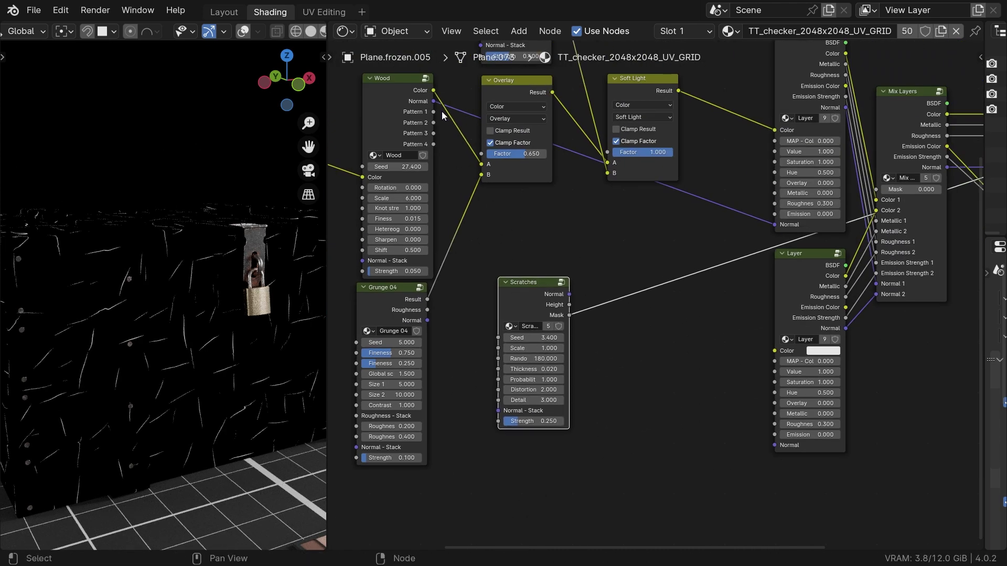
pyautogui.moveTo(433, 101); pyautogui.dragTo(436, 165)
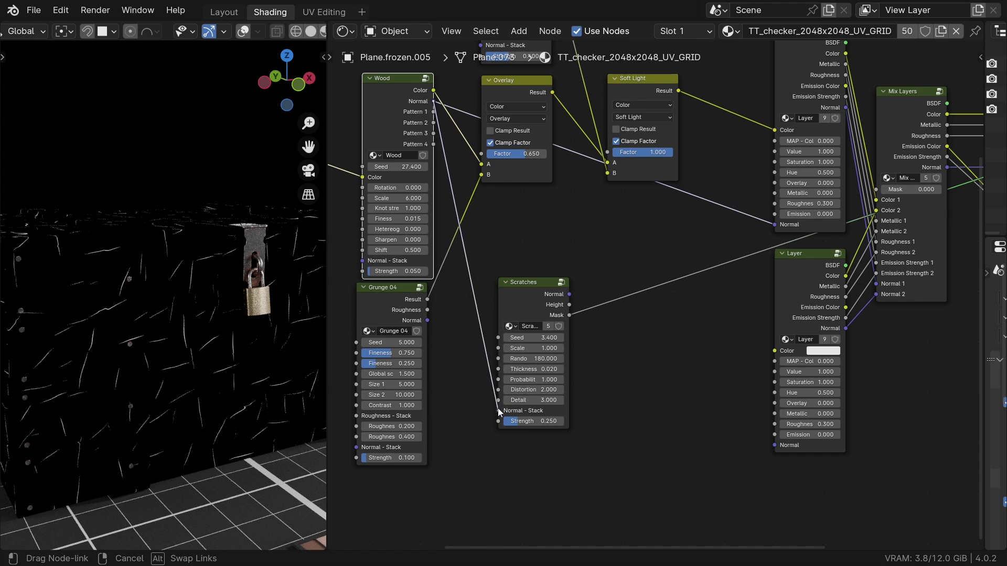
pyautogui.moveTo(499, 410); pyautogui.dragTo(498, 411)
pyautogui.moveTo(569, 295); pyautogui.dragTo(774, 225)
pyautogui.moveTo(731, 229); pyautogui.dragTo(622, 313, button='middle')
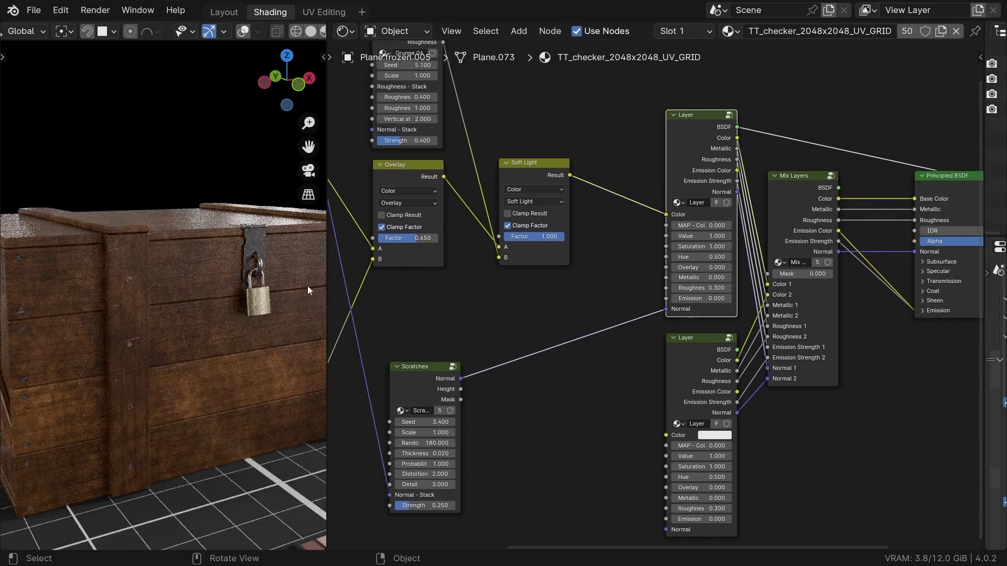
pyautogui.moveTo(254, 294)
pyautogui.mouseDown(button='middle')
pyautogui.moveTo(264, 237)
pyautogui.moveTo(280, 248)
pyautogui.moveTo(259, 304)
pyautogui.mouseUp(button='middle')
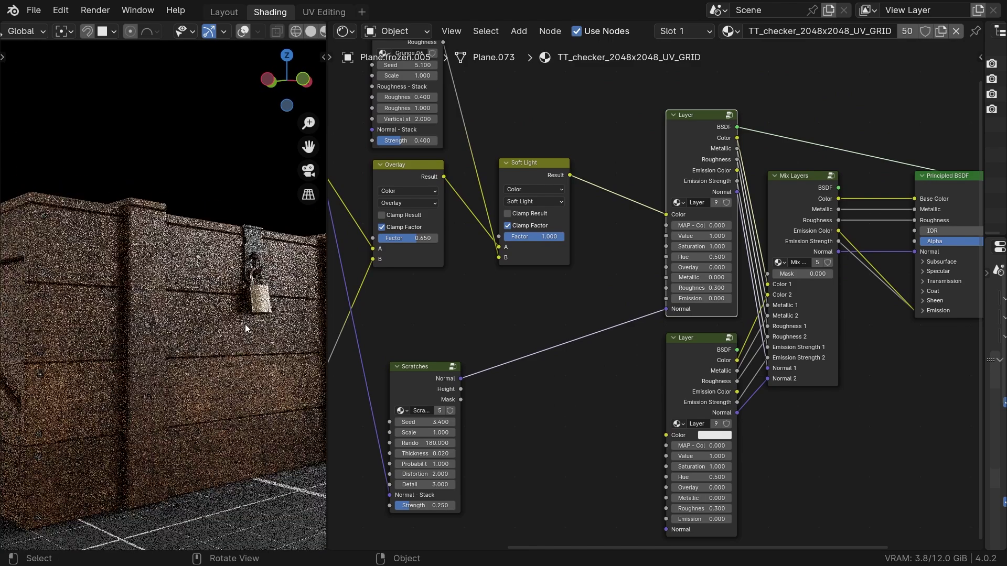
pyautogui.scroll(5, 216, 351)
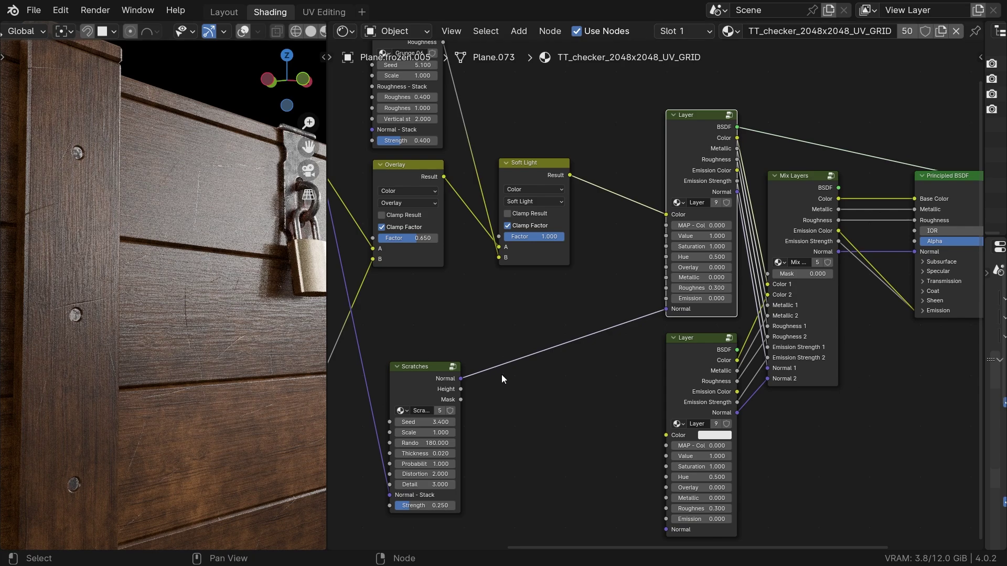
# Add a Dented imperfection node between the Scratches node's Normal output and the upper Layer's Normal input
pyautogui.moveTo(501, 375); pyautogui.dragTo(574, 256, button='middle')
pyautogui.scroll(-2, 573, 256)
pyautogui.moveTo(496, 265); pyautogui.dragTo(468, 289)
pyautogui.press('n')
pyautogui.click(875, 136)
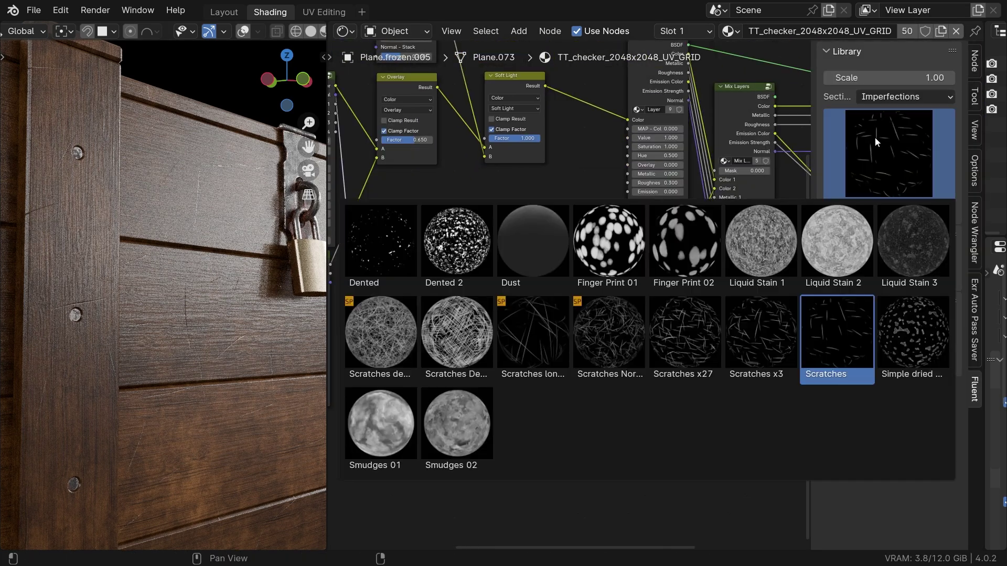
pyautogui.click(399, 257)
pyautogui.scroll(3, 562, 282)
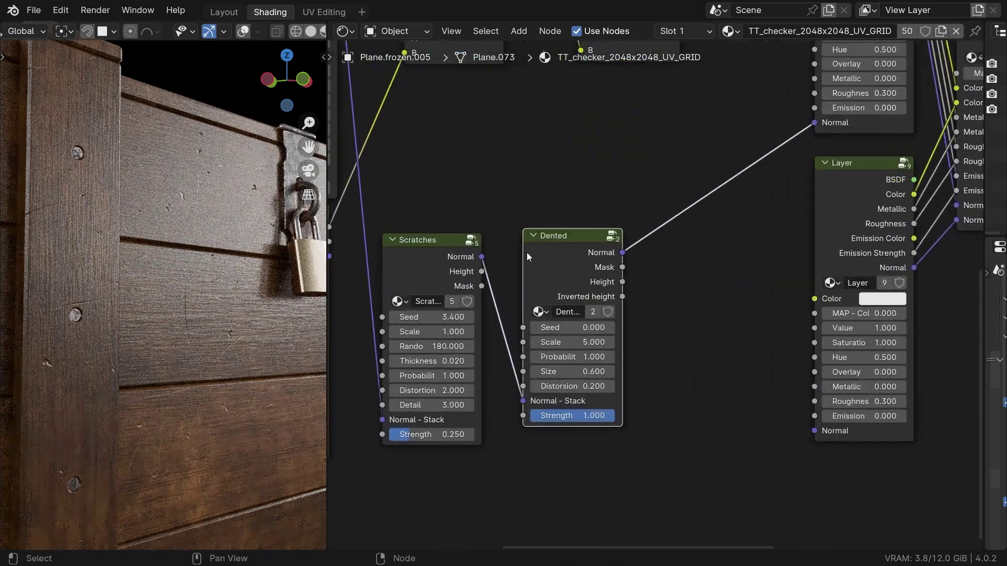
pyautogui.moveTo(784, 135); pyautogui.dragTo(836, 122, button='middle')
# Set the Dented node's Scale to 10 and Probability to 0.5, checking its mask, and preview the upper Layer again
pyautogui.scroll(2, 629, 307)
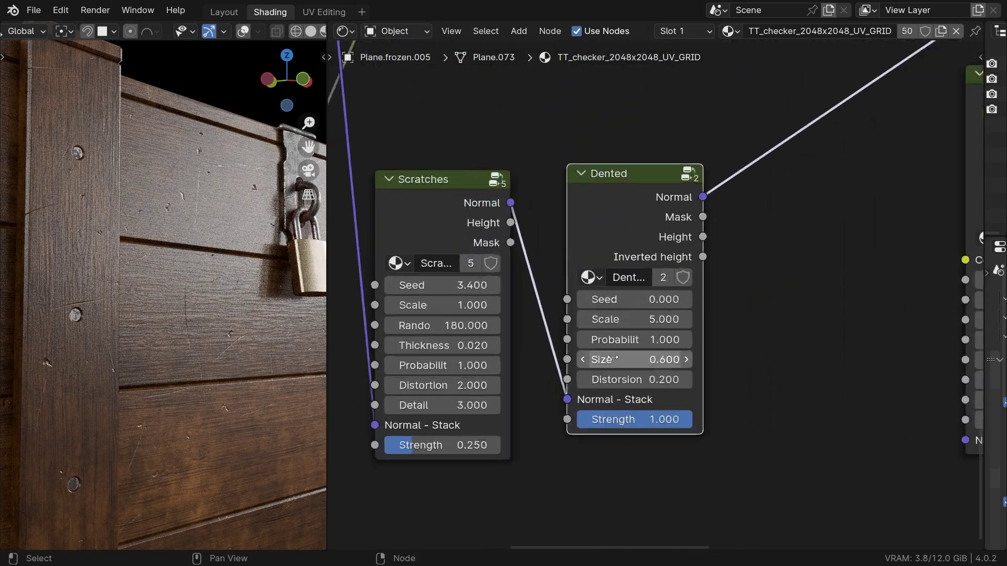
pyautogui.press('Return')
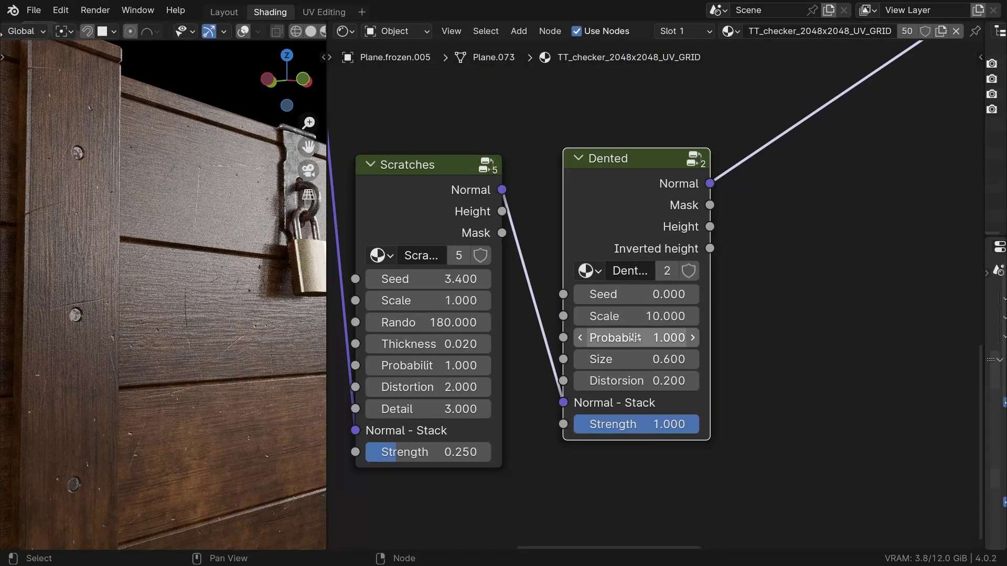
pyautogui.moveTo(174, 304); pyautogui.dragTo(187, 308, button='middle')
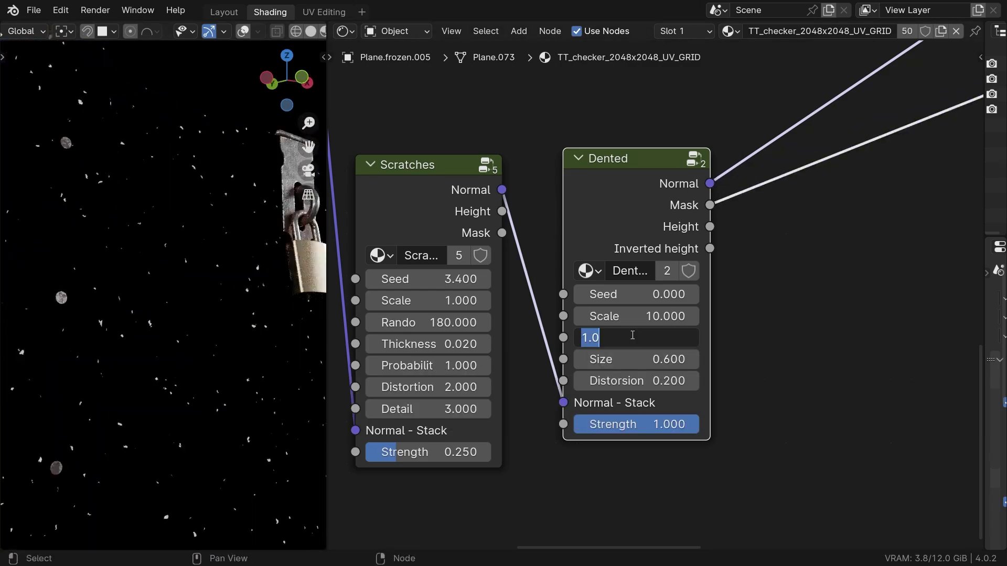
pyautogui.write('0.5')
pyautogui.press('Return')
pyautogui.scroll(-7, 656, 294)
pyautogui.moveTo(721, 244); pyautogui.dragTo(552, 369, button='middle')
pyautogui.keyDown('ctrl'); pyautogui.keyDown('shift'); pyautogui.click(718, 105); pyautogui.keyUp('shift'); pyautogui.keyUp('ctrl')
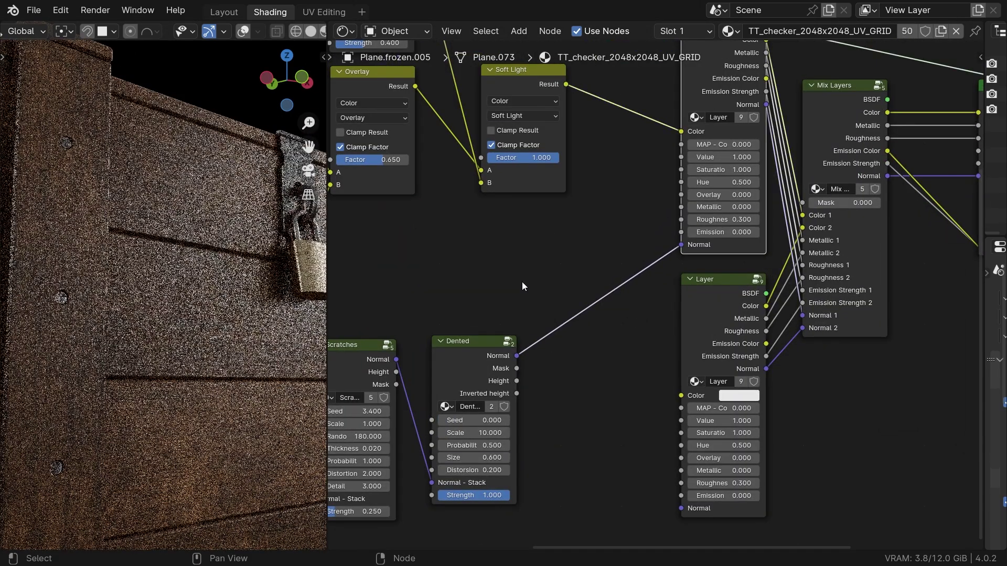
pyautogui.scroll(-3, 184, 309)
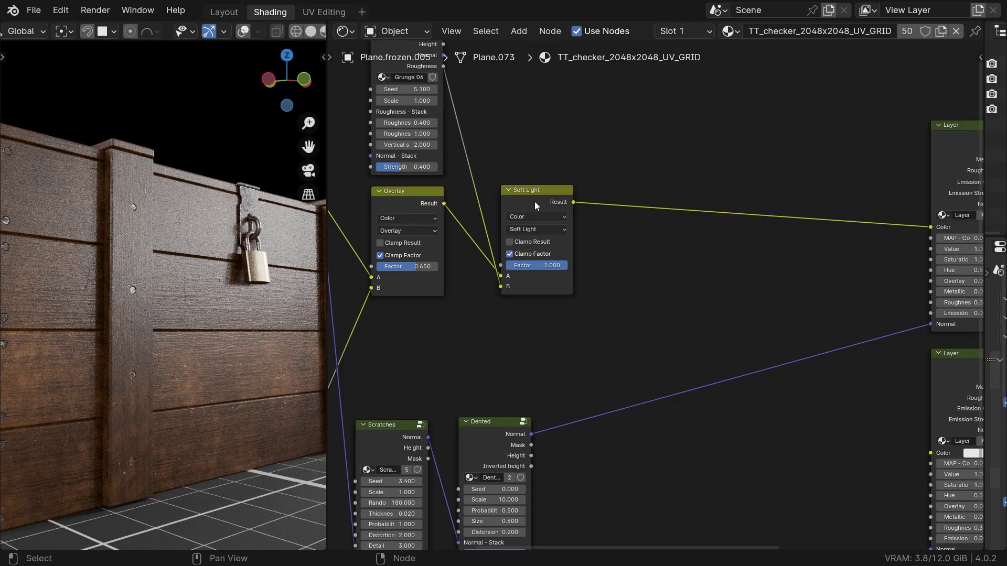
# Add an Edges mask node below the Soft Light node and preview its mask on the crate
pyautogui.rightClick(534, 201)
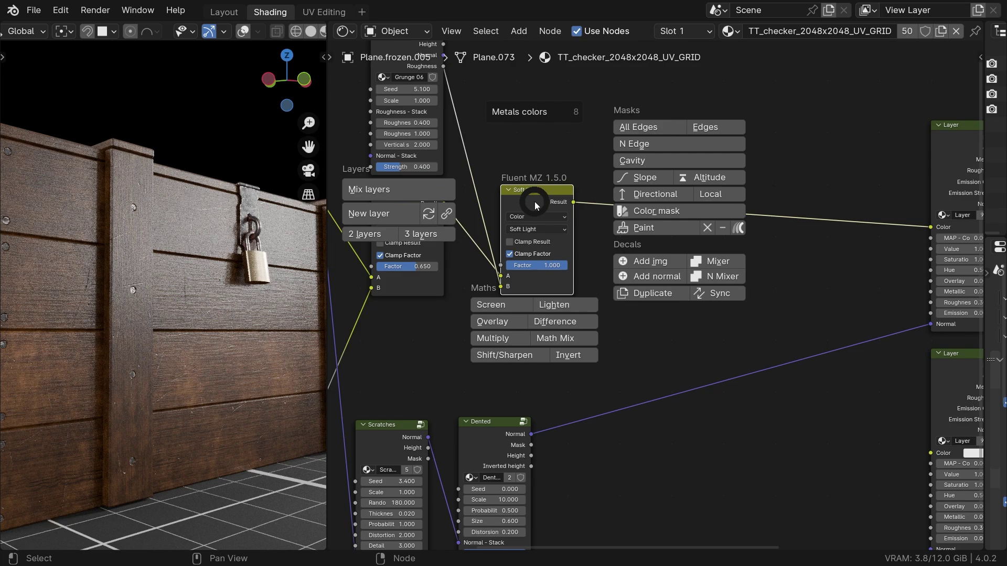
pyautogui.click(718, 127)
pyautogui.click(506, 330)
pyautogui.moveTo(506, 331); pyautogui.dragTo(596, 310, button='middle')
pyautogui.keyDown('ctrl'); pyautogui.keyDown('shift'); pyautogui.click(596, 309); pyautogui.keyUp('shift'); pyautogui.keyUp('ctrl')
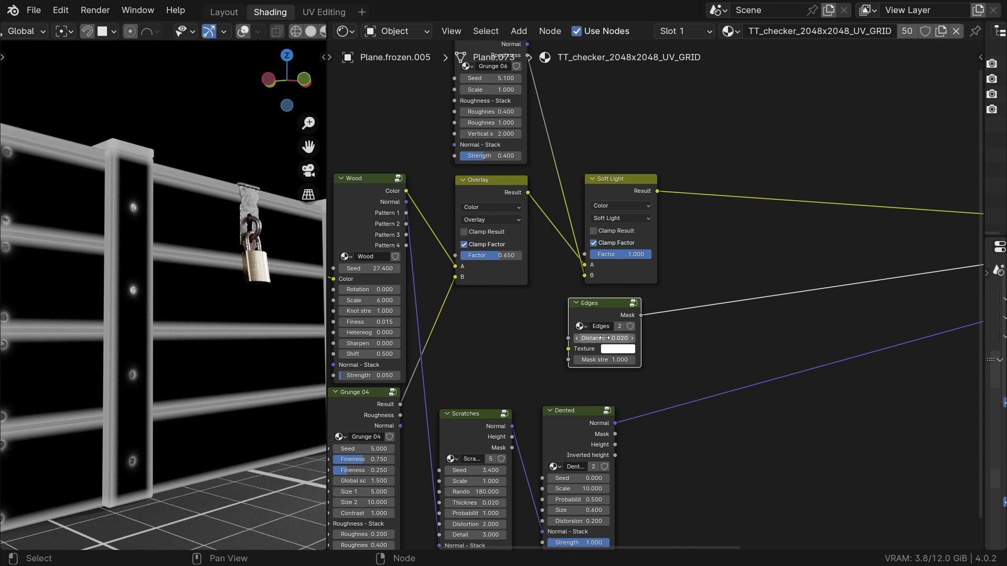
# Set the Edges node's Distance to 0.016 and its mask strength to 5
pyautogui.scroll(4, 606, 338)
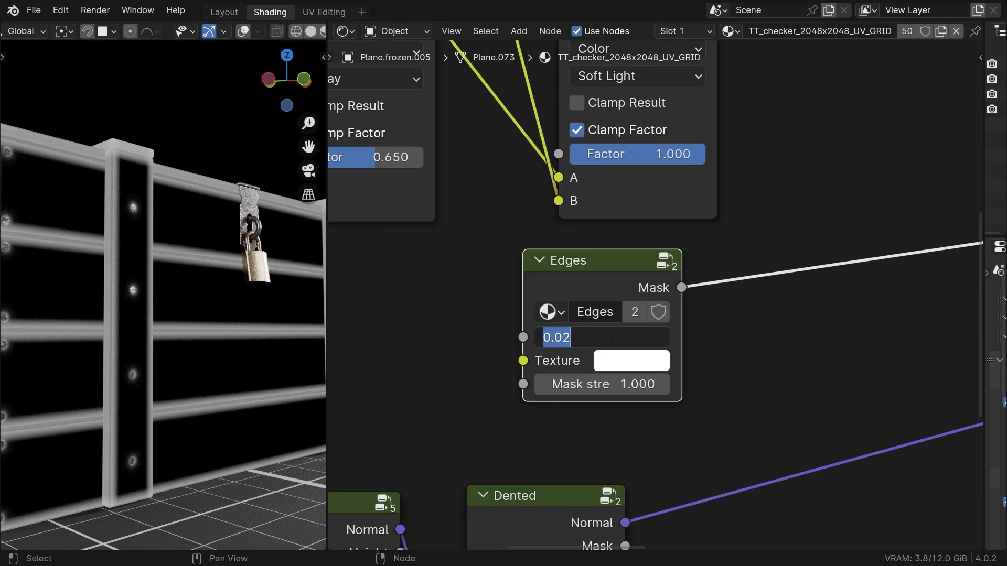
pyautogui.press('Return')
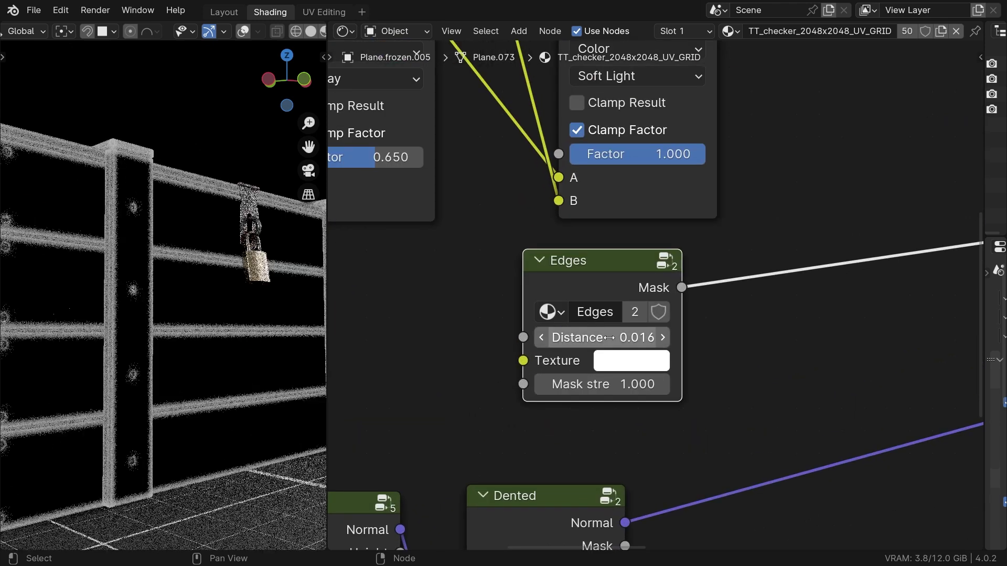
pyautogui.write('5')
pyautogui.press('Return')
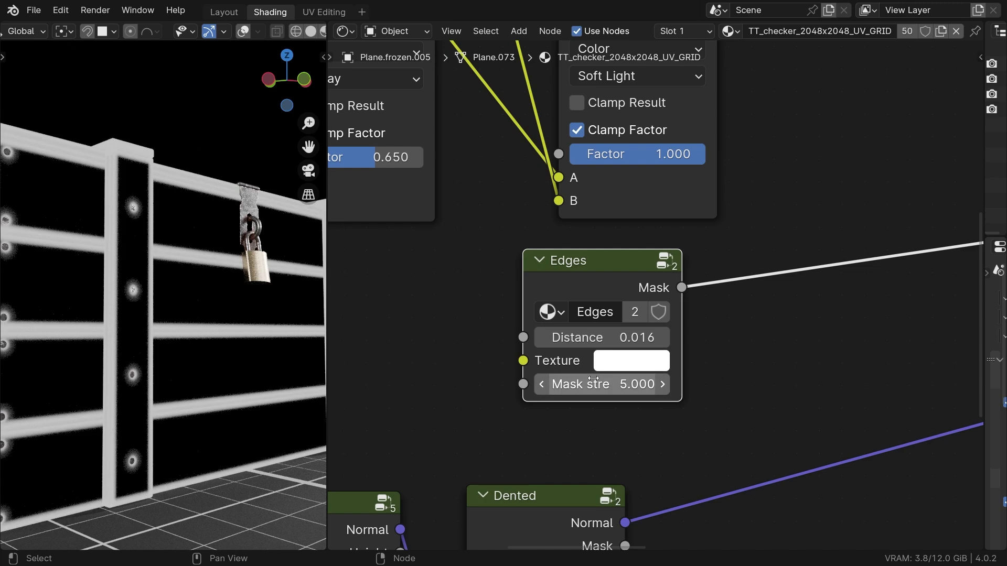
# Connect Grunge 04's Result to the Edges node's Texture input to break up the edge mask
pyautogui.scroll(-3, 639, 383)
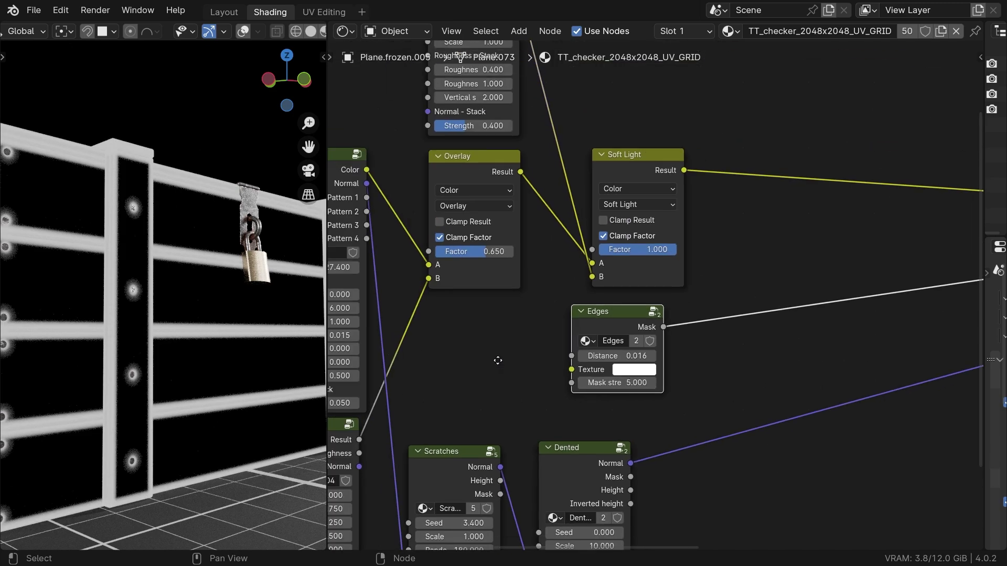
pyautogui.moveTo(498, 360); pyautogui.dragTo(439, 392, button='middle')
pyautogui.moveTo(638, 303); pyautogui.dragTo(652, 322)
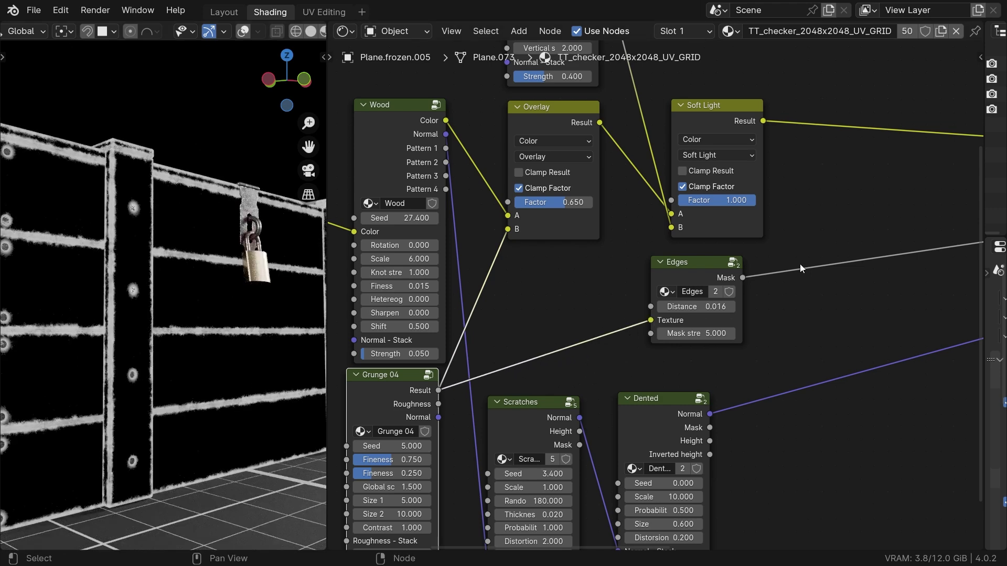
# Insert a Hue/Saturation/Value node between Soft Light's Result and the upper Layer's Color
pyautogui.moveTo(801, 269); pyautogui.dragTo(579, 299, button='middle')
pyautogui.moveTo(479, 304); pyautogui.dragTo(501, 303)
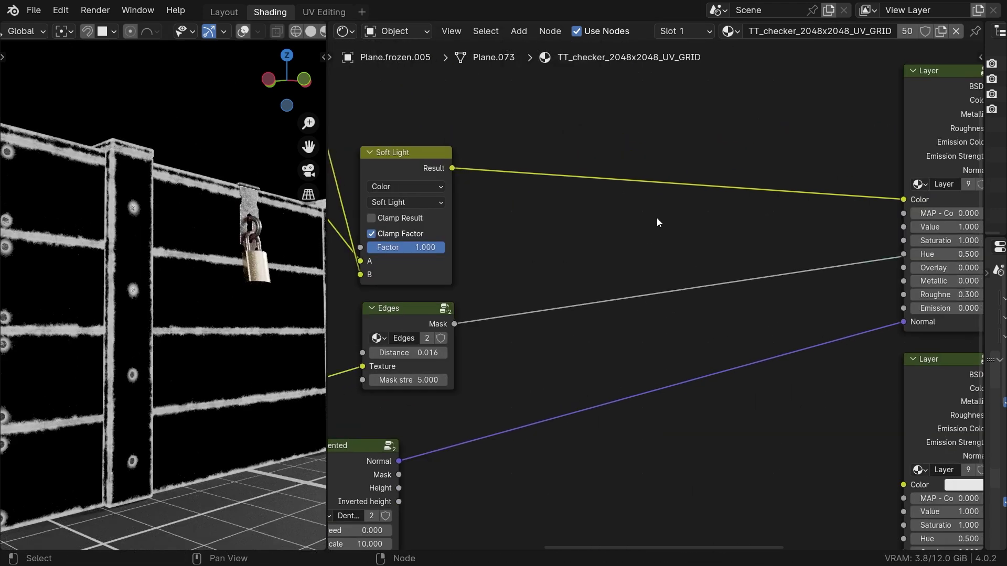
pyautogui.hotkey('shift', 'a')
pyautogui.write('hu')
pyautogui.click(722, 243)
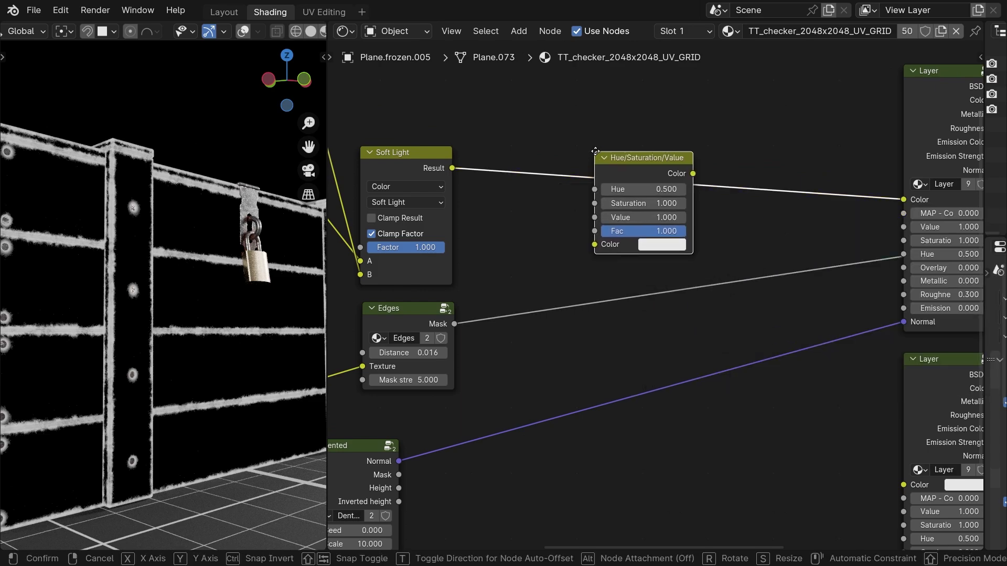
pyautogui.click(595, 154)
# Drive the Hue/Saturation/Value node's Fac with the Edges mask, set its Value to 3, and preview the upper Layer
pyautogui.moveTo(661, 171); pyautogui.dragTo(706, 187, button='middle')
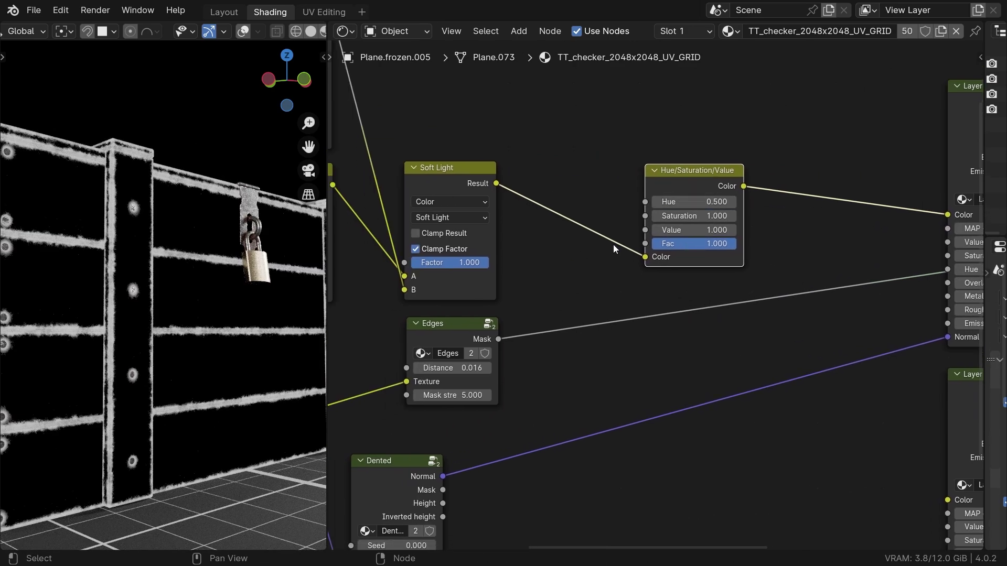
pyautogui.keyDown('ctrl'); pyautogui.keyDown('shift'); pyautogui.click(699, 184); pyautogui.keyUp('shift'); pyautogui.keyUp('ctrl')
pyautogui.click(685, 231)
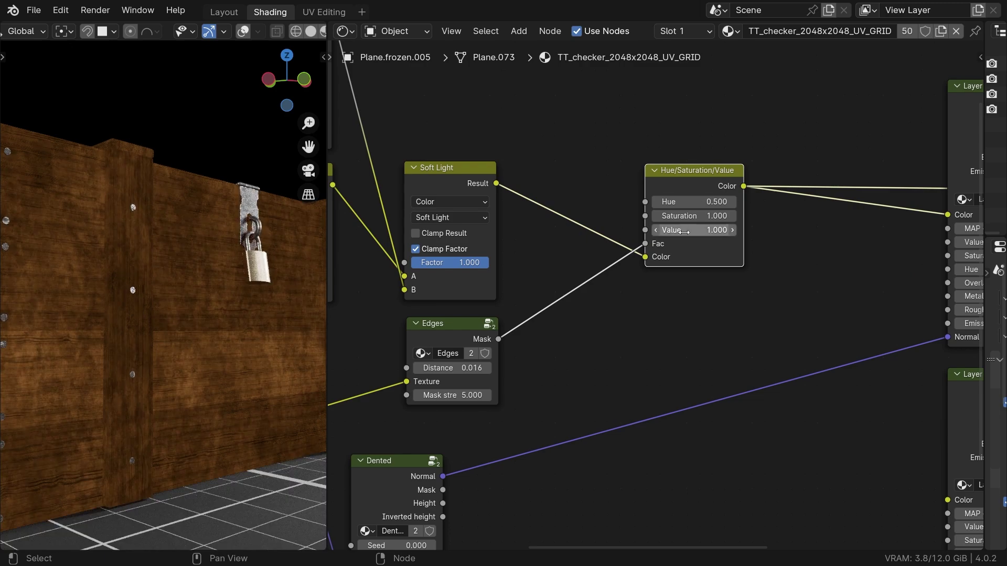
pyautogui.write('3')
pyautogui.press('Return')
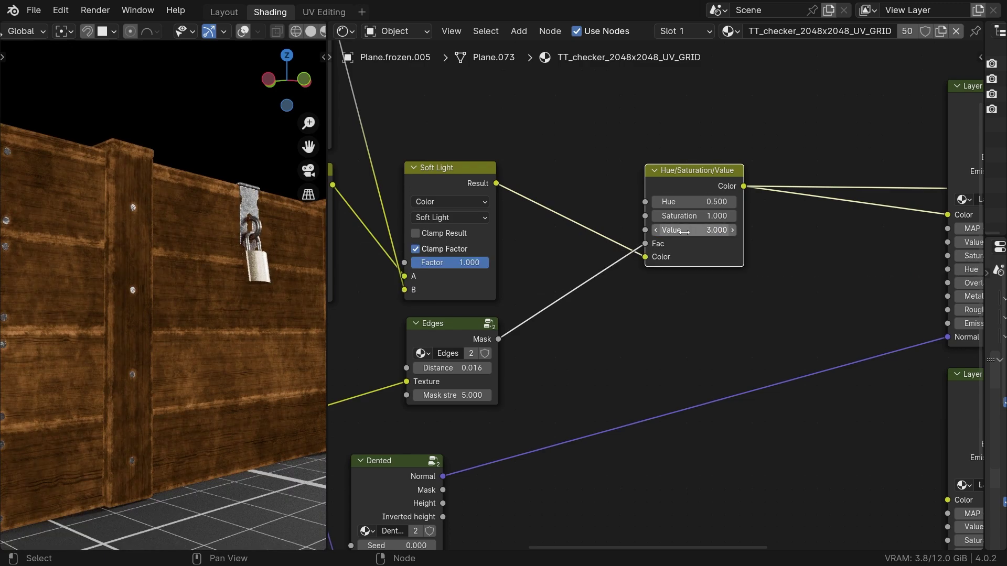
pyautogui.moveTo(755, 162); pyautogui.dragTo(608, 178, button='middle')
pyautogui.keyDown('ctrl'); pyautogui.keyDown('shift'); pyautogui.click(822, 163); pyautogui.keyUp('shift'); pyautogui.keyUp('ctrl')
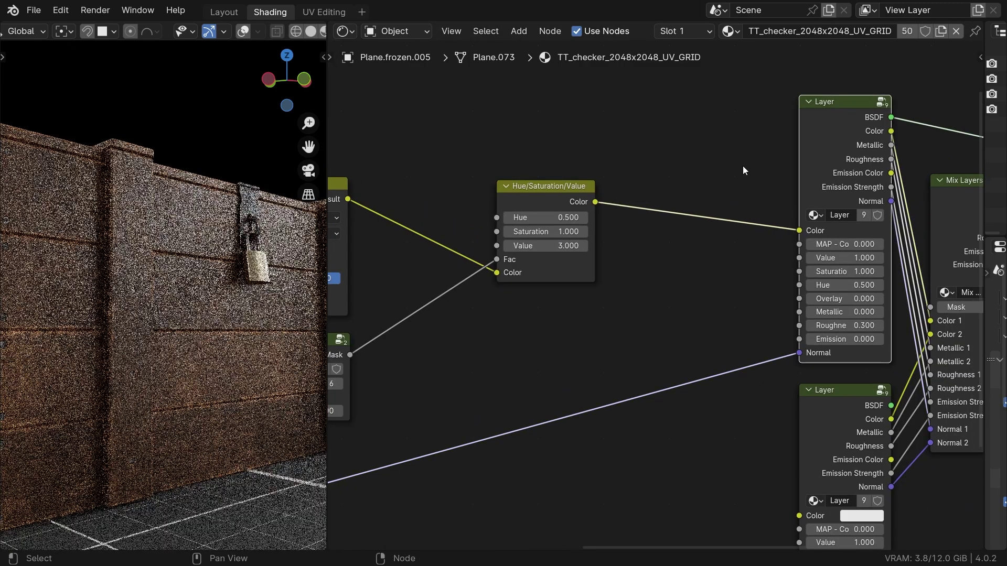
pyautogui.moveTo(191, 311)
pyautogui.mouseDown(button='middle')
pyautogui.moveTo(187, 342)
pyautogui.moveTo(200, 301)
pyautogui.mouseUp(button='middle')
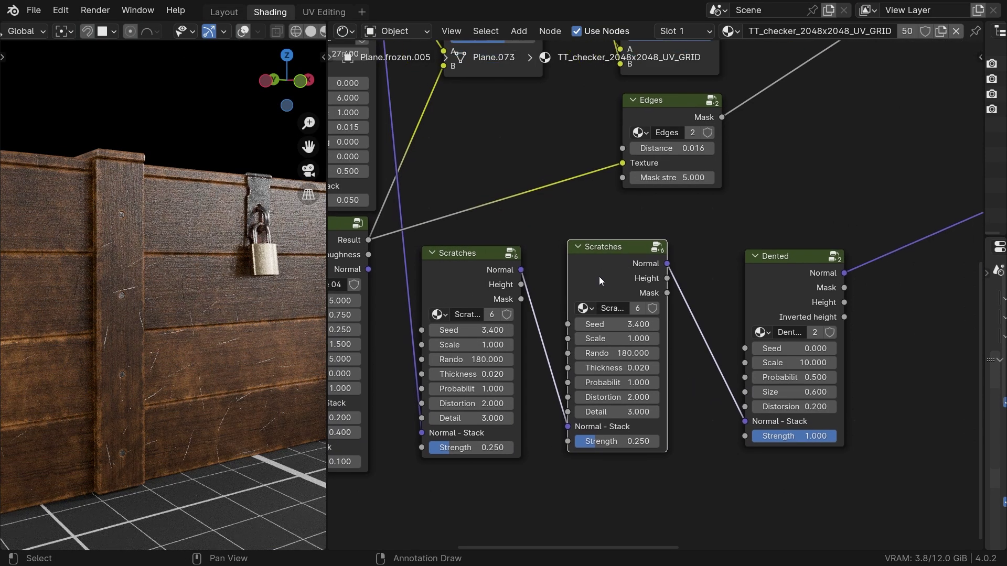
# Change the duplicated Scratches node's Seed to 10.900 and set the Probability of both Scratches nodes to 0.5
pyautogui.scroll(5, 584, 329)
pyautogui.moveTo(614, 321); pyautogui.dragTo(653, 321)
pyautogui.moveTo(542, 343); pyautogui.dragTo(595, 333, button='middle')
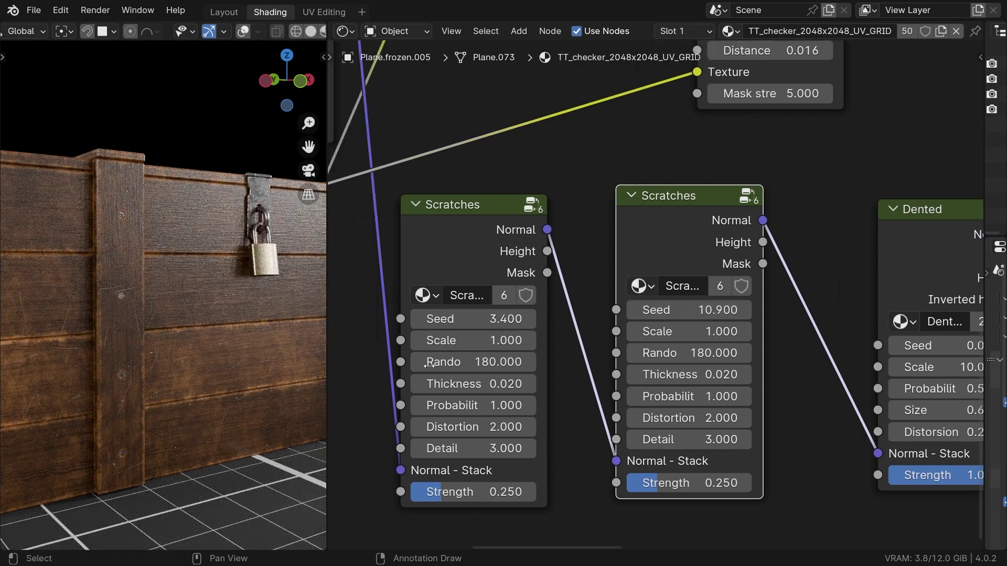
pyautogui.click(472, 407)
pyautogui.write('.5')
pyautogui.press('Return')
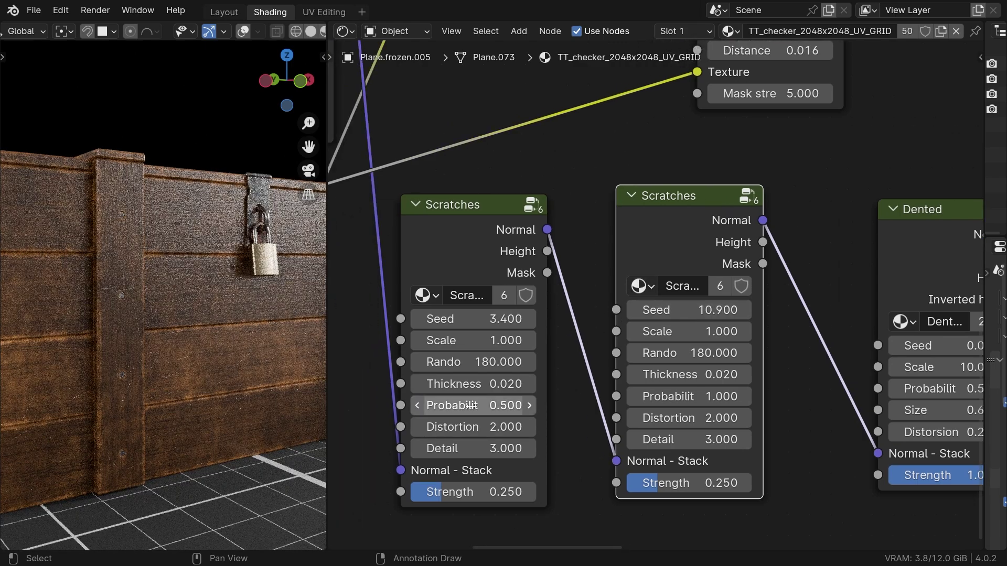
pyautogui.click(691, 403)
pyautogui.write('.')
pyautogui.press('Return')
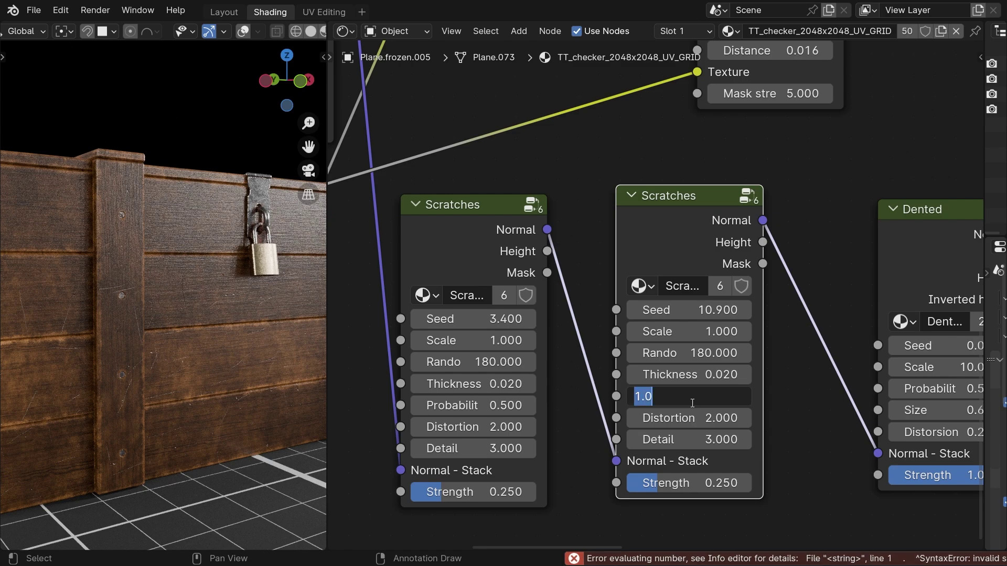
pyautogui.write('.5')
pyautogui.press('Return')
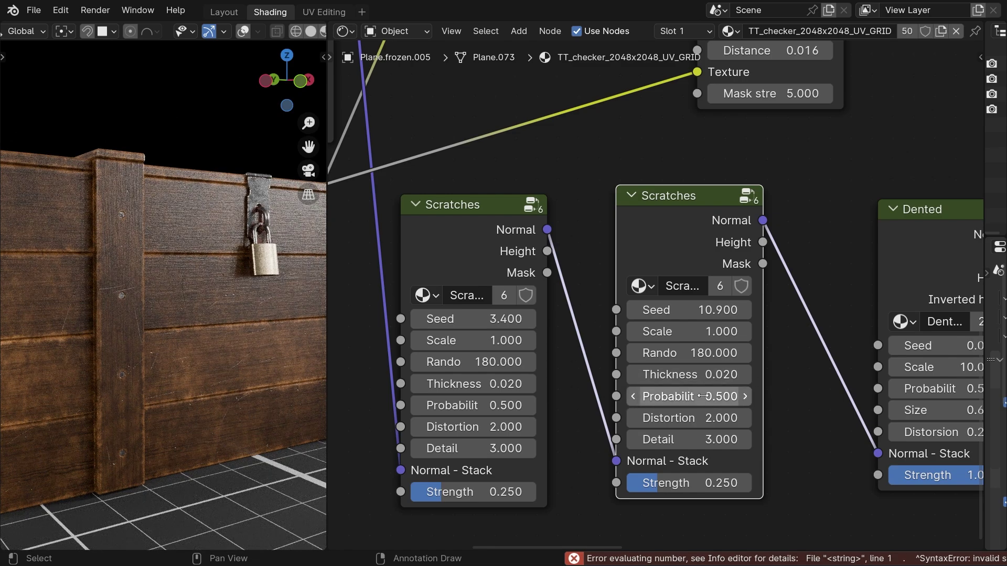
# Preview the second Scratches node's Mask and change its Seed to 12.700
pyautogui.moveTo(672, 244); pyautogui.dragTo(531, 310, button='middle')
pyautogui.scroll(-6, 563, 276)
pyautogui.keyDown('ctrl'); pyautogui.keyDown('shift'); pyautogui.click(445, 329); pyautogui.keyUp('shift'); pyautogui.keyUp('ctrl')
pyautogui.keyDown('ctrl'); pyautogui.keyDown('shift'); pyautogui.click(450, 327); pyautogui.keyUp('shift'); pyautogui.keyUp('ctrl')
pyautogui.keyDown('ctrl'); pyautogui.keyDown('shift'); pyautogui.click(454, 326); pyautogui.keyUp('shift'); pyautogui.keyUp('ctrl')
pyautogui.moveTo(514, 369); pyautogui.dragTo(524, 369)
pyautogui.moveTo(531, 326); pyautogui.dragTo(514, 386, button='middle')
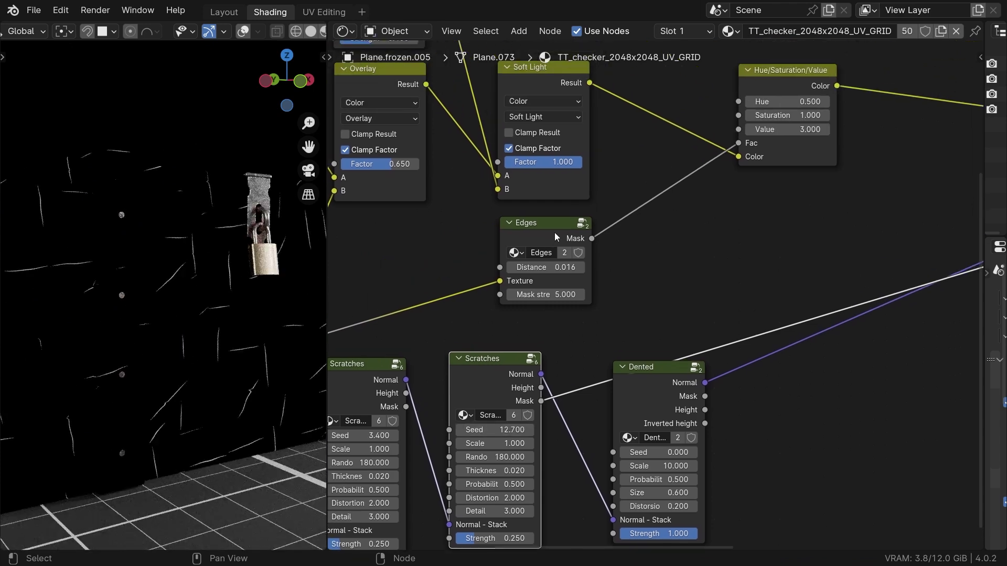
# Combine the Edges mask and the second Scratches mask in a Lighten node that feeds Hue/Saturation/Value's Fac
pyautogui.moveTo(549, 227); pyautogui.dragTo(511, 231)
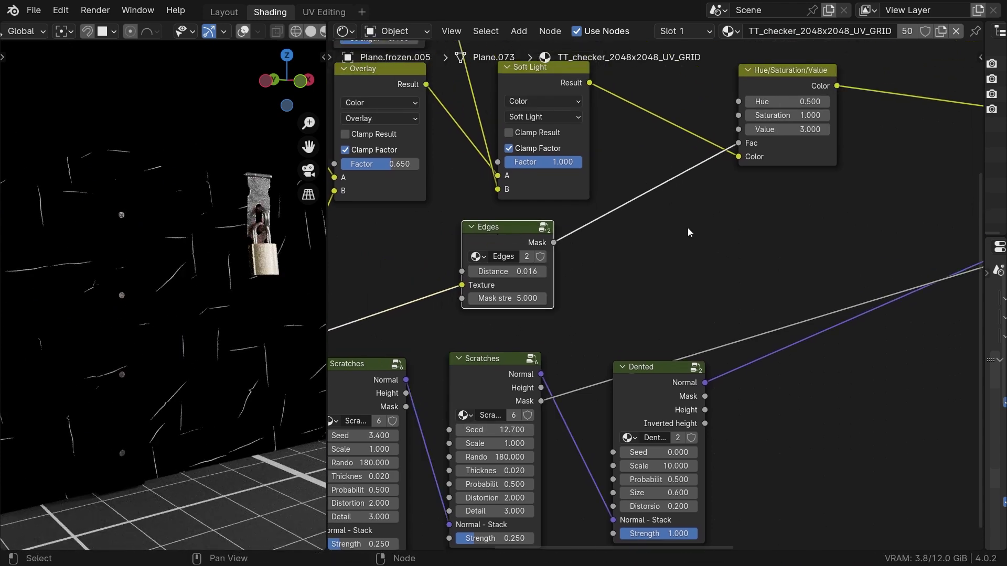
pyautogui.hotkey('shift', 'a')
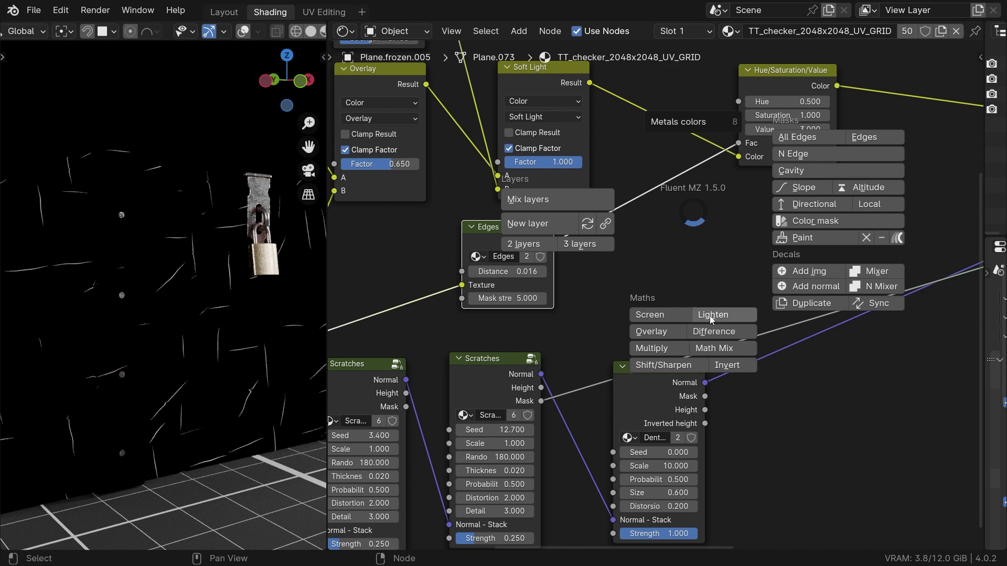
pyautogui.click(710, 316)
pyautogui.moveTo(392, 232); pyautogui.dragTo(674, 205)
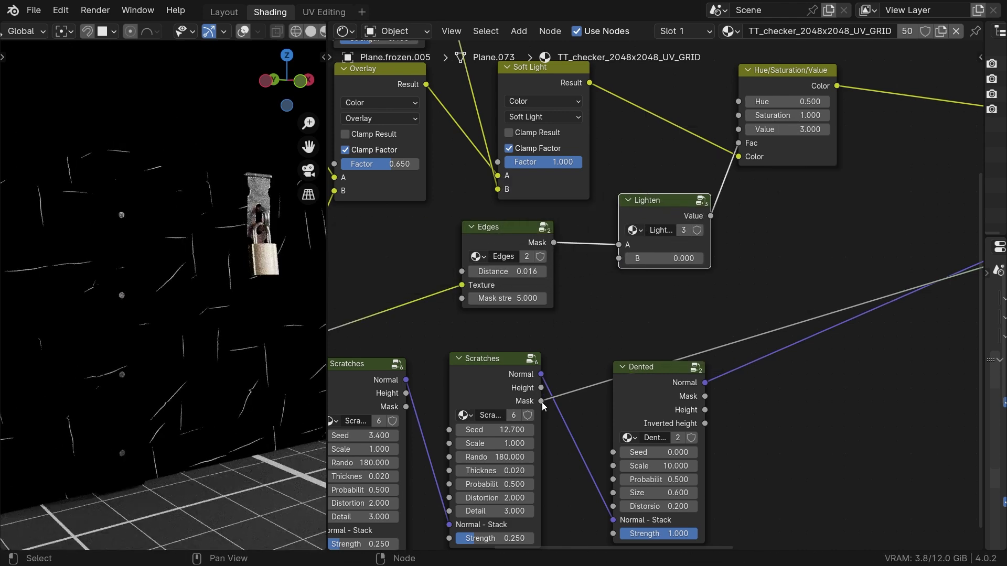
pyautogui.moveTo(540, 401); pyautogui.dragTo(619, 258)
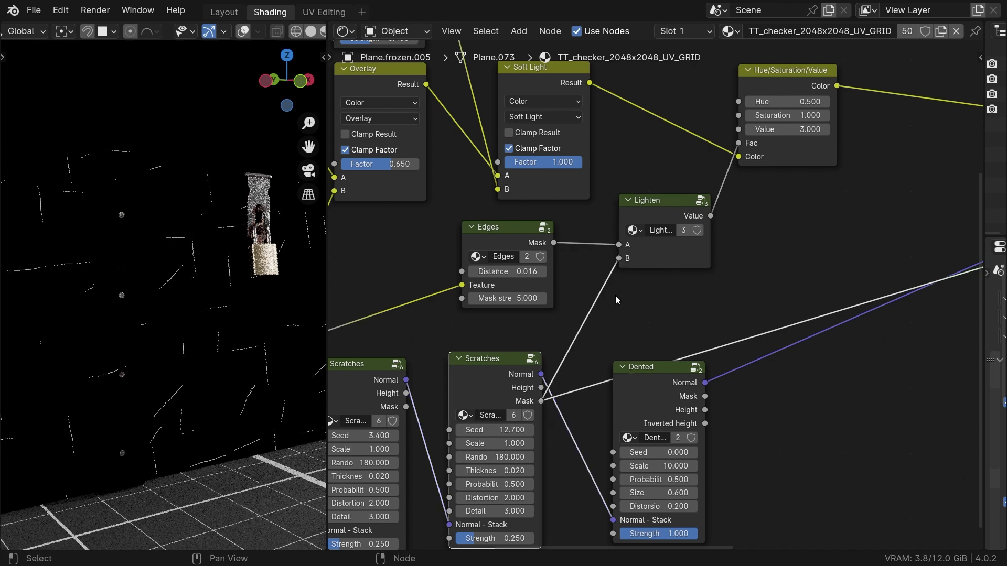
# Preview the Edges mask, the Lighten result and the Hue/Saturation/Value colour in turn, examining the planks close up
pyautogui.keyDown('ctrl'); pyautogui.keyDown('shift'); pyautogui.click(500, 240); pyautogui.keyUp('shift'); pyautogui.keyUp('ctrl')
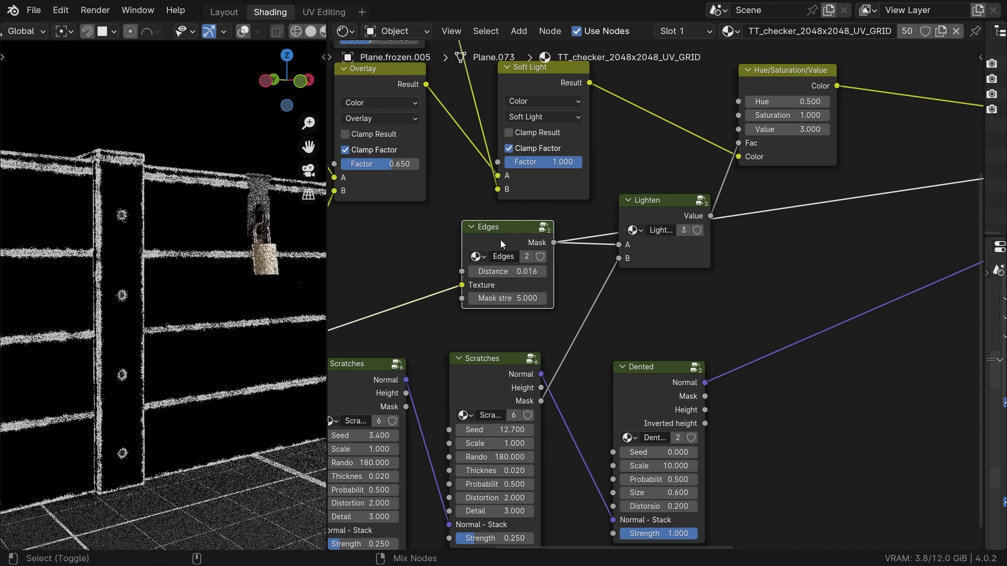
pyautogui.keyDown('ctrl'); pyautogui.keyDown('shift'); pyautogui.click(653, 214); pyautogui.keyUp('shift'); pyautogui.keyUp('ctrl')
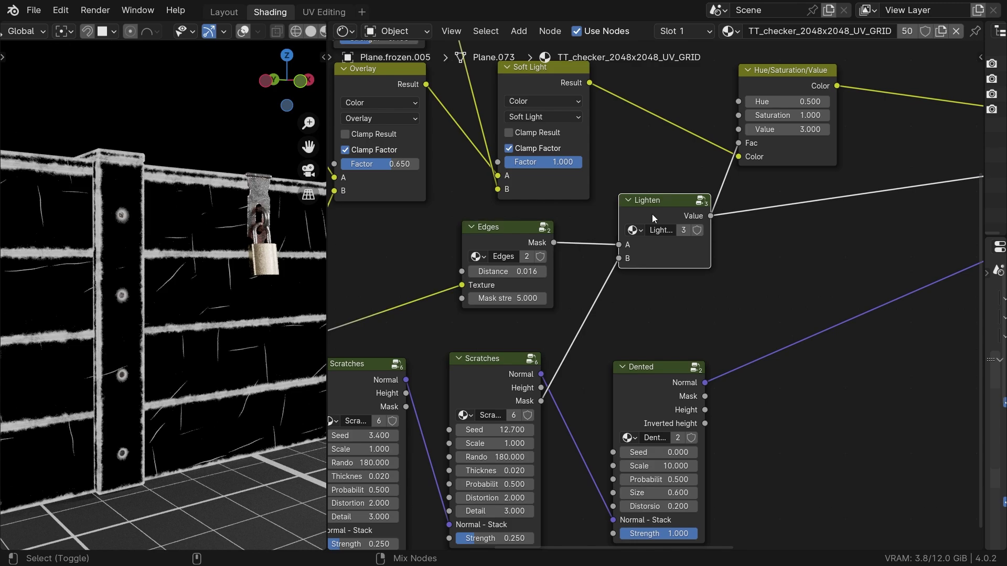
pyautogui.keyDown('ctrl'); pyautogui.keyDown('shift'); pyautogui.click(783, 83); pyautogui.keyUp('shift'); pyautogui.keyUp('ctrl')
pyautogui.keyDown('ctrl'); pyautogui.moveTo(246, 287); pyautogui.dragTo(173, 370, button='middle'); pyautogui.keyUp('ctrl')
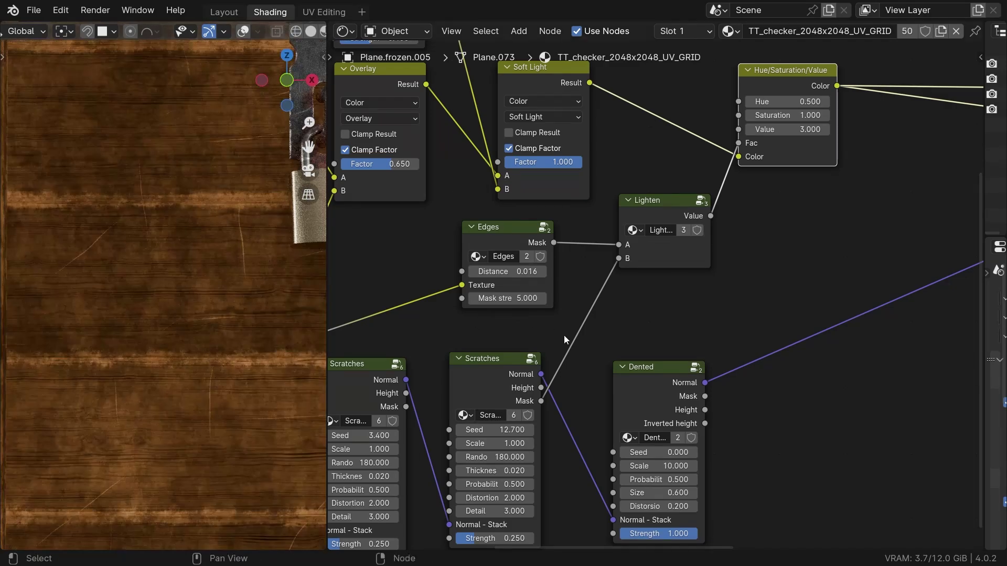
# Duplicate the Dented node and insert the copy after the original in the normal chain to the upper Layer
pyautogui.moveTo(564, 335); pyautogui.dragTo(519, 272, button='middle')
pyautogui.moveTo(605, 332); pyautogui.dragTo(578, 319)
pyautogui.hotkey('shift', 'd')
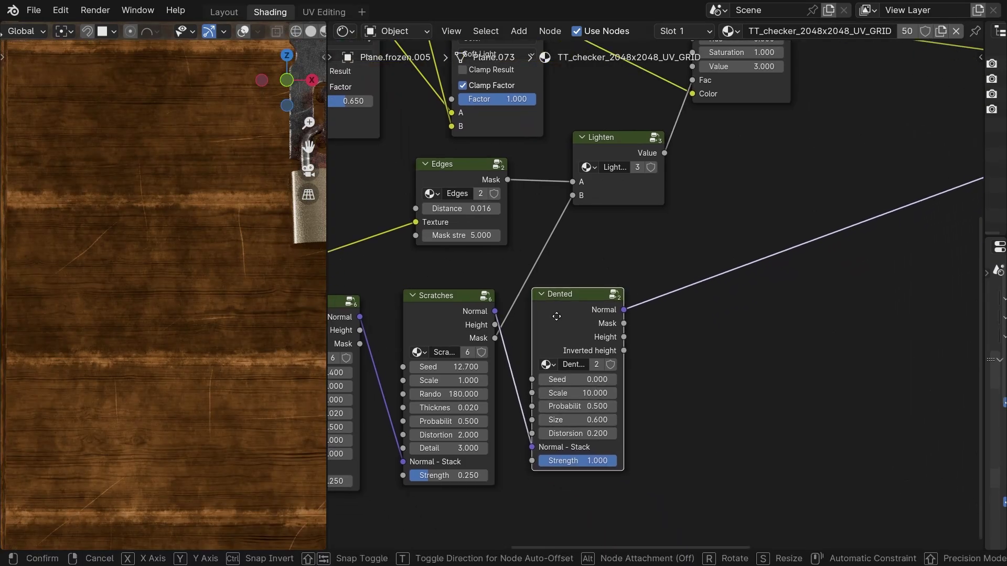
pyautogui.click(700, 308)
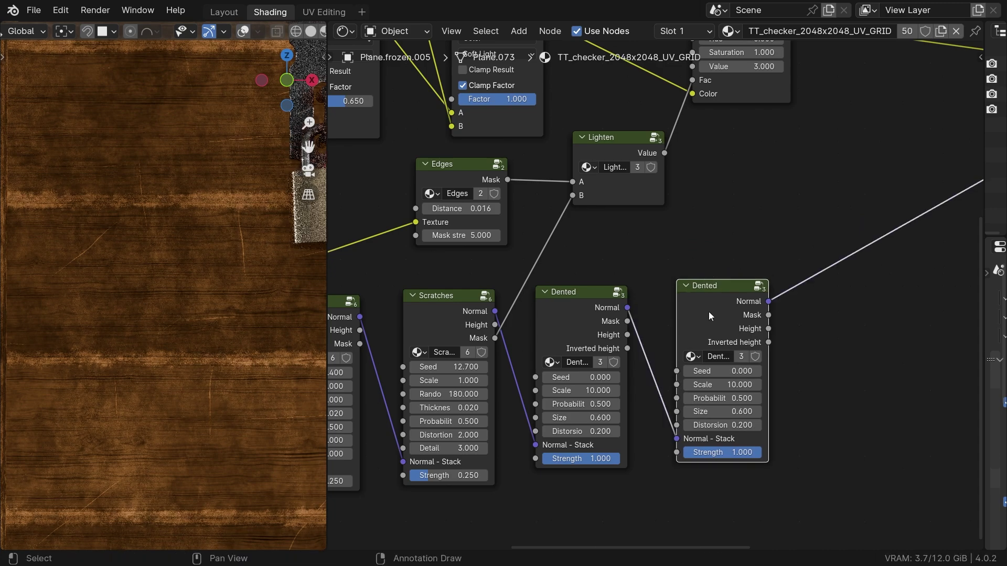
# Set the first Dented node's Probability to 0.300, and the second Dented node's Seed to 2.700 and Probability to 0.200
pyautogui.moveTo(710, 312); pyautogui.dragTo(723, 312)
pyautogui.moveTo(704, 335); pyautogui.dragTo(652, 304, button='middle')
pyautogui.scroll(2, 671, 326)
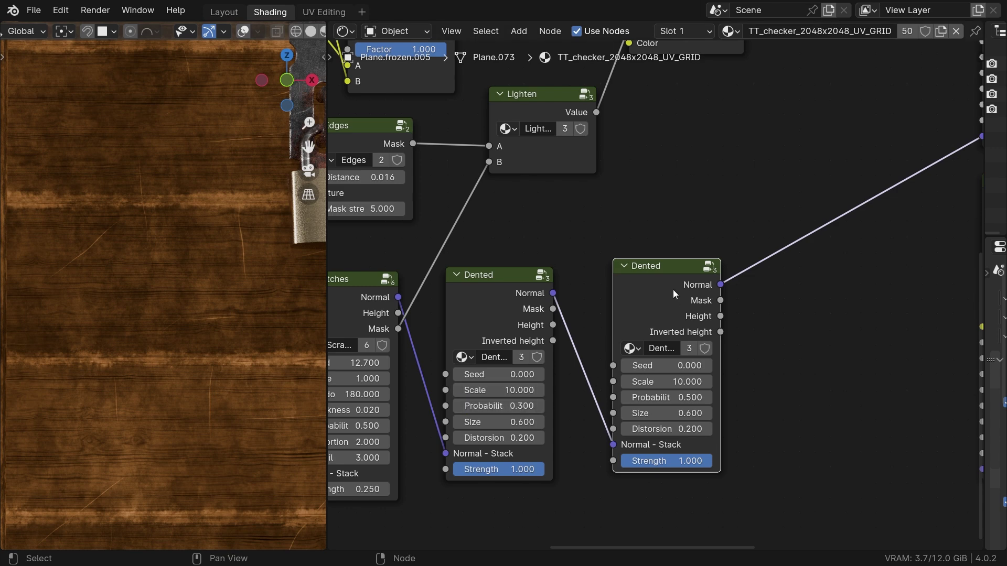
pyautogui.moveTo(672, 289); pyautogui.dragTo(656, 297)
pyautogui.moveTo(638, 374); pyautogui.dragTo(666, 373)
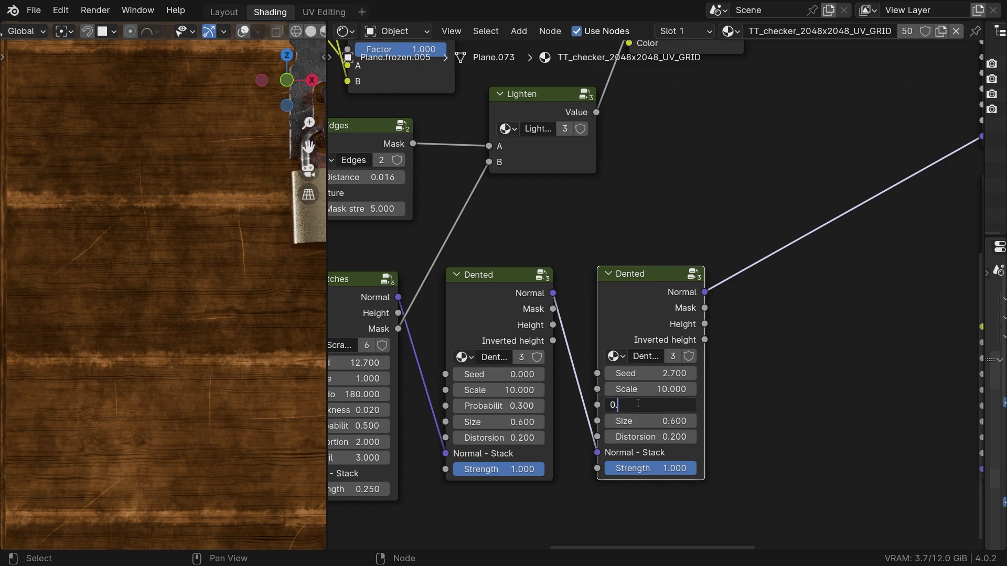
pyautogui.scroll(-3, 596, 364)
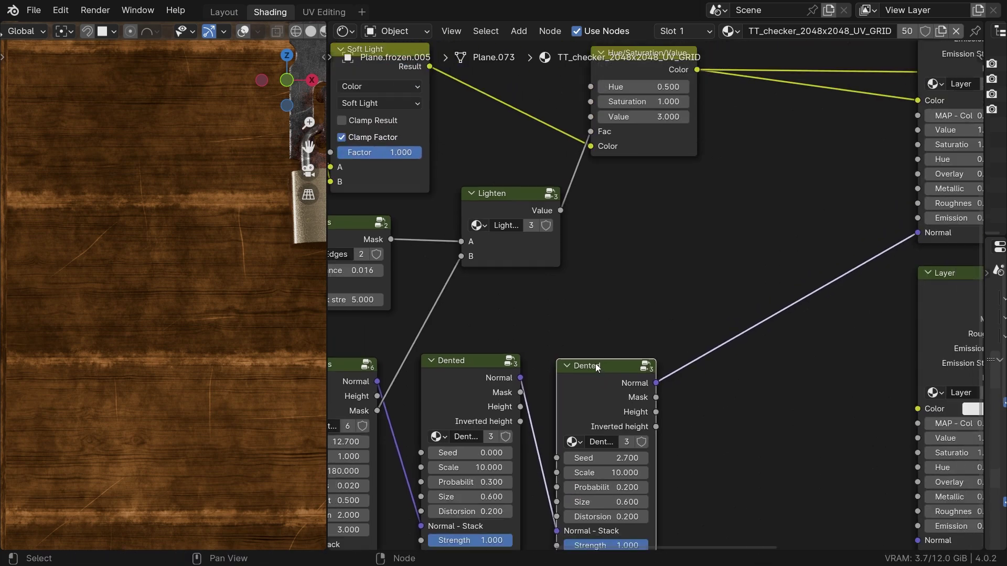
# Duplicate the Lighten node, insert the copy between the original and Hue/Saturation/Value's Fac, and connect the second Dented node's Mask to its B
pyautogui.moveTo(687, 124); pyautogui.dragTo(705, 125)
pyautogui.click(519, 238)
pyautogui.hotkey('shift', 'd')
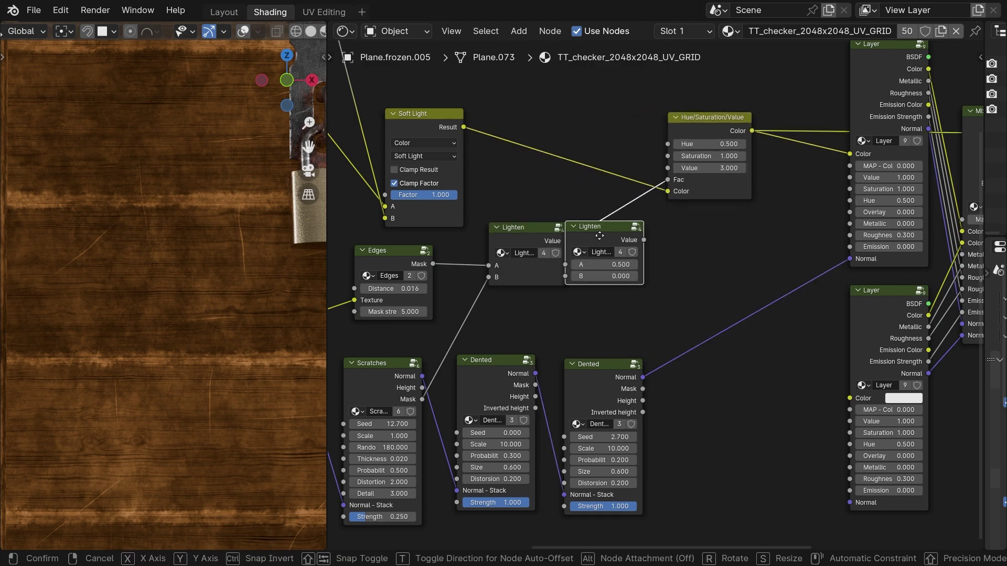
pyautogui.click(629, 228)
pyautogui.moveTo(653, 329); pyautogui.dragTo(603, 266)
# Preview the first and second Lighten results in turn and examine the dent marks on the planks around the padlock
pyautogui.keyDown('ctrl'); pyautogui.keyDown('shift'); pyautogui.click(547, 239); pyautogui.keyUp('shift'); pyautogui.keyUp('ctrl')
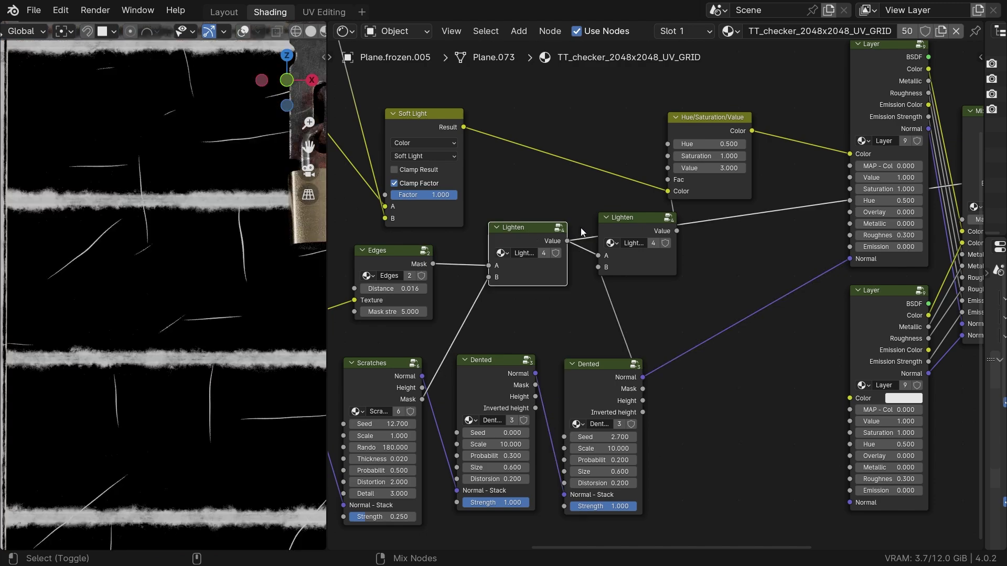
pyautogui.keyDown('ctrl'); pyautogui.keyDown('shift'); pyautogui.click(631, 227); pyautogui.keyUp('shift'); pyautogui.keyUp('ctrl')
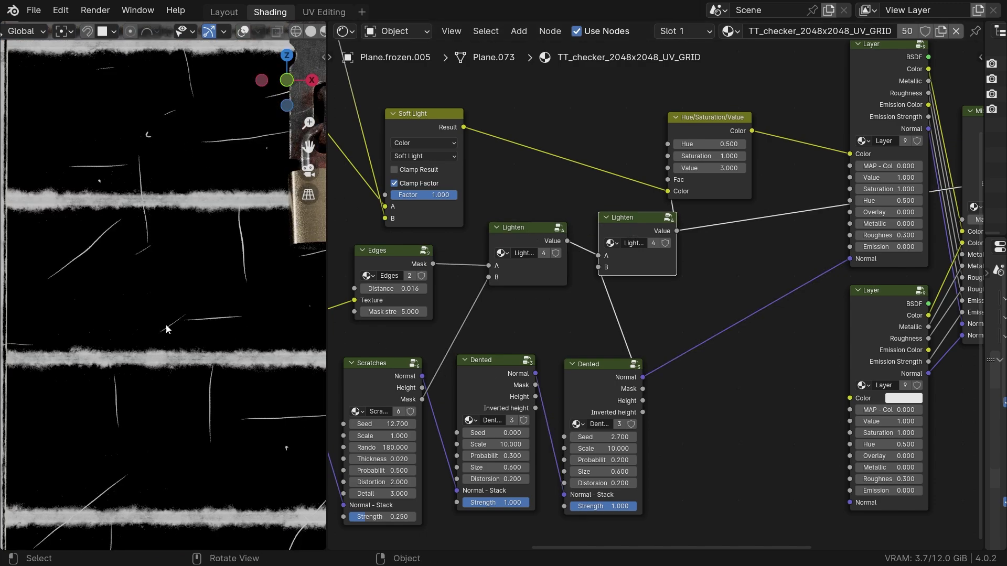
pyautogui.scroll(-5, 166, 330)
pyautogui.scroll(3, 247, 357)
pyautogui.scroll(1, 605, 454)
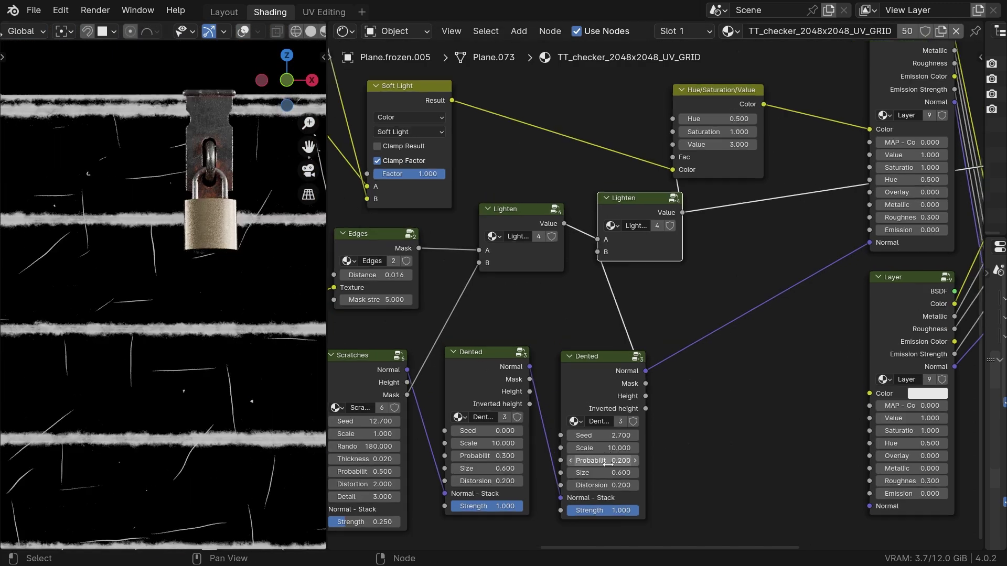
pyautogui.scroll(4, 608, 465)
pyautogui.keyDown('shift'); pyautogui.moveTo(608, 465); pyautogui.dragTo(682, 464); pyautogui.keyUp('shift')
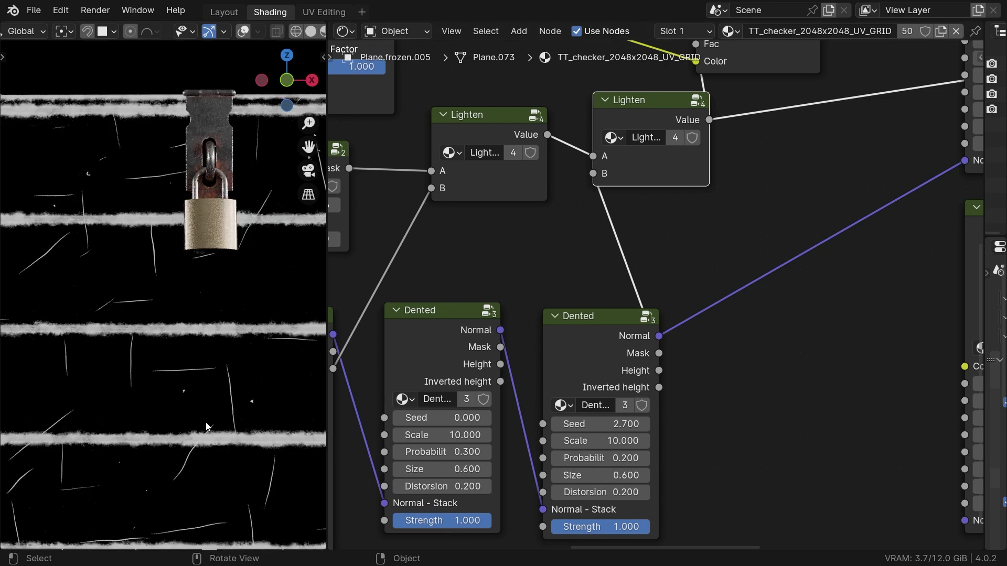
pyautogui.keyDown('ctrl'); pyautogui.moveTo(198, 433); pyautogui.dragTo(195, 413, button='middle'); pyautogui.keyUp('ctrl')
# Preview the Hue/Saturation/Value colour close up and set the second Dented node's Size to 0.650
pyautogui.moveTo(612, 186); pyautogui.dragTo(581, 330, button='middle')
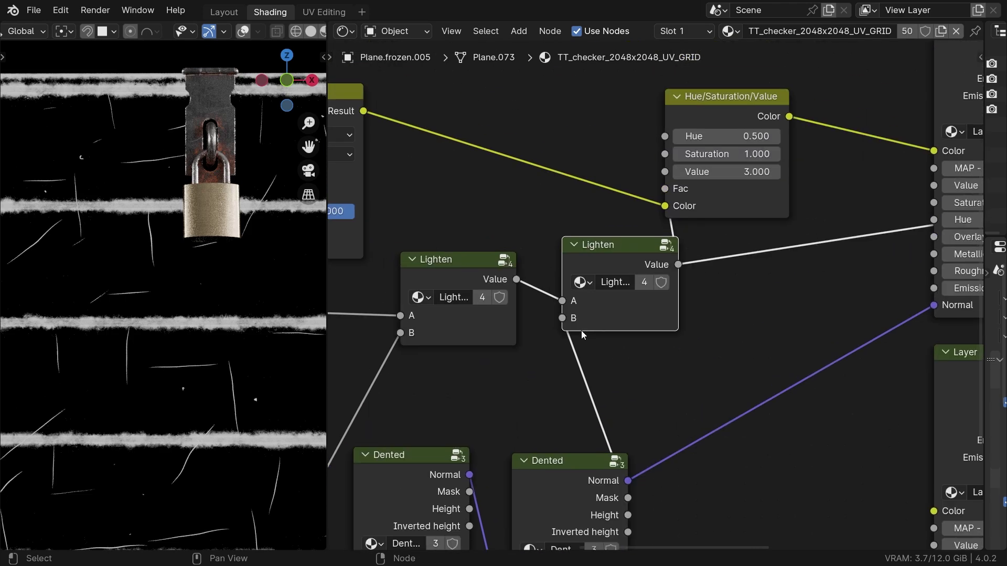
pyautogui.keyDown('ctrl'); pyautogui.keyDown('shift'); pyautogui.click(744, 105); pyautogui.keyUp('shift'); pyautogui.keyUp('ctrl')
pyautogui.moveTo(508, 356); pyautogui.dragTo(603, 210, button='middle')
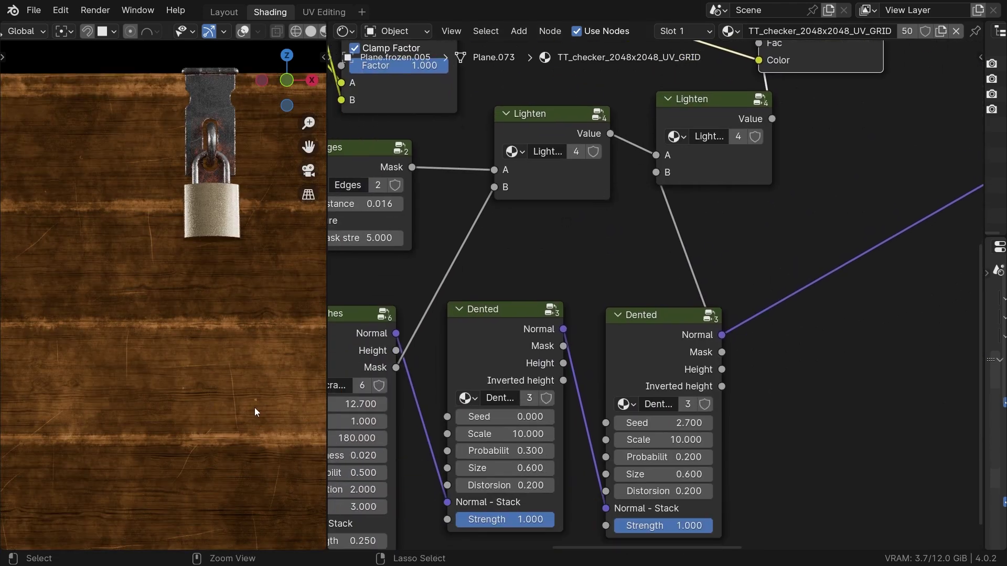
pyautogui.keyDown('ctrl'); pyautogui.moveTo(255, 408); pyautogui.dragTo(235, 280, button='middle'); pyautogui.keyUp('ctrl')
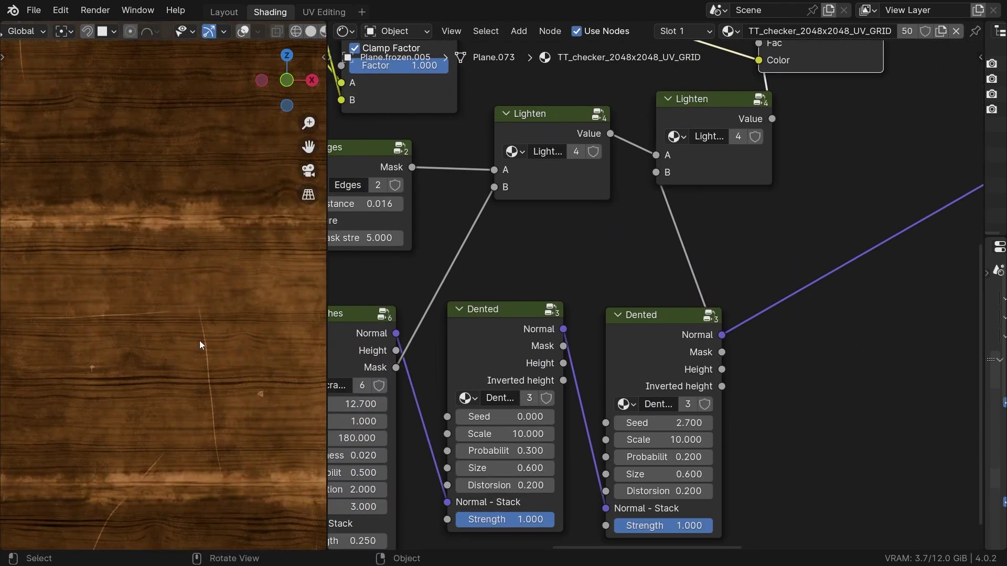
pyautogui.moveTo(614, 456); pyautogui.dragTo(595, 396, button='middle')
pyautogui.scroll(4, 638, 408)
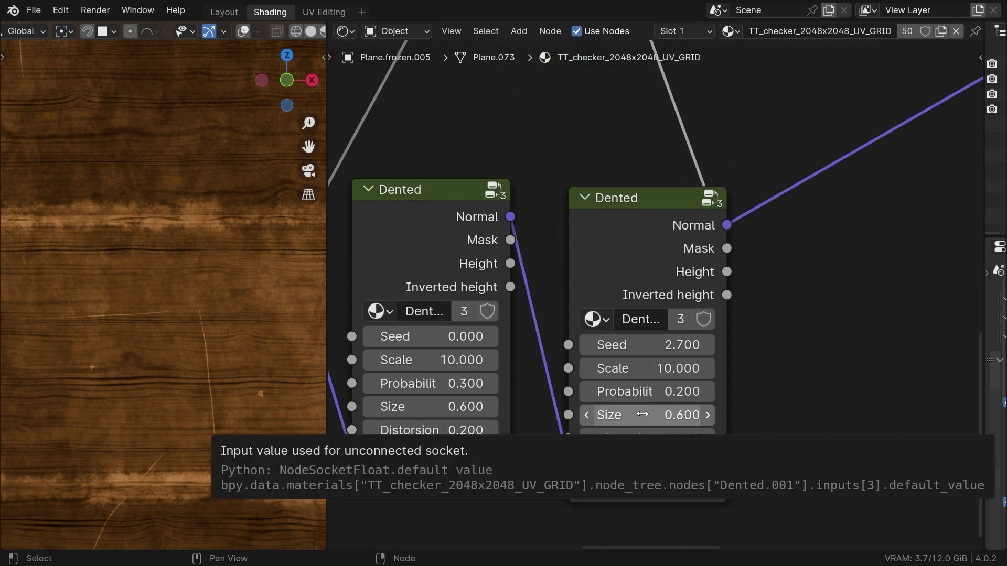
pyautogui.click(643, 414)
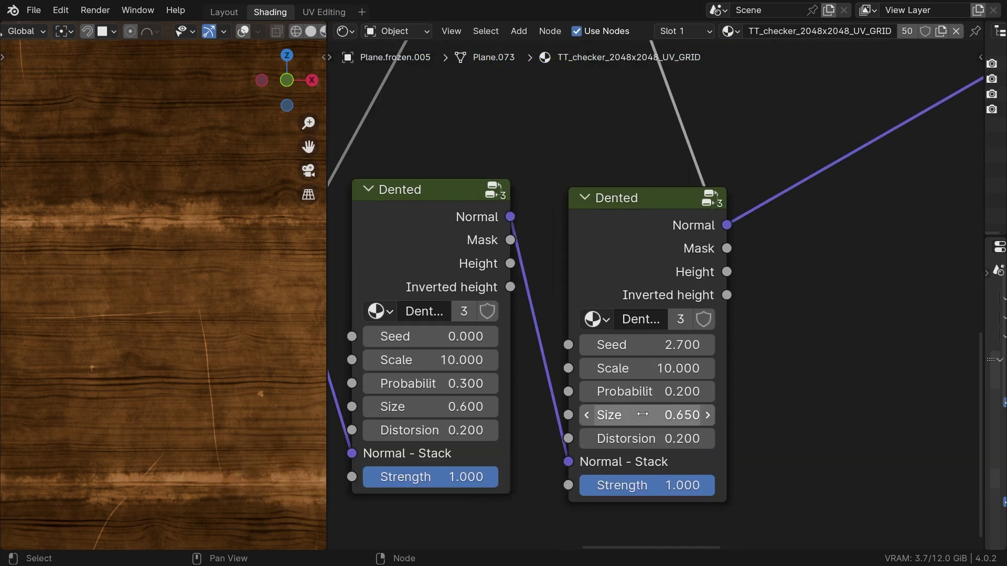
pyautogui.keyDown('ctrl'); pyautogui.moveTo(139, 366); pyautogui.dragTo(162, 275, button='middle'); pyautogui.keyUp('ctrl')
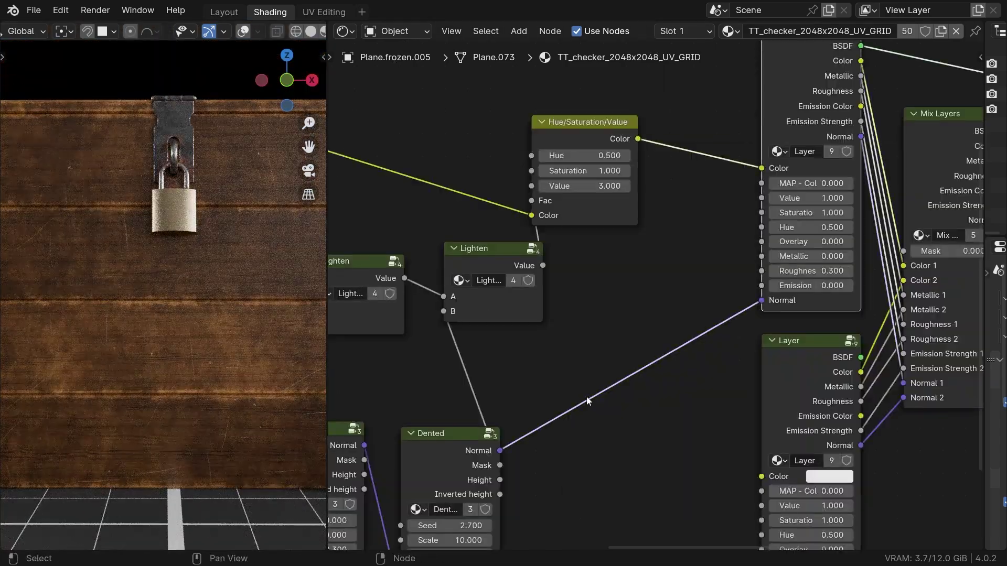
# Connect Grunge 04's Roughness output to the upper Layer's Roughness input
pyautogui.moveTo(231, 342); pyautogui.dragTo(183, 398, button='middle')
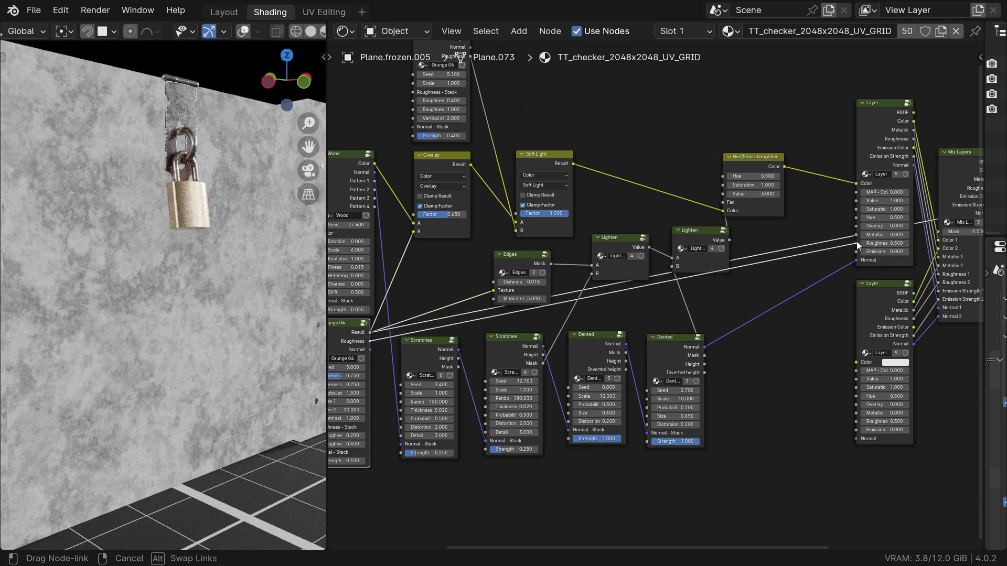
pyautogui.moveTo(857, 241); pyautogui.dragTo(857, 243)
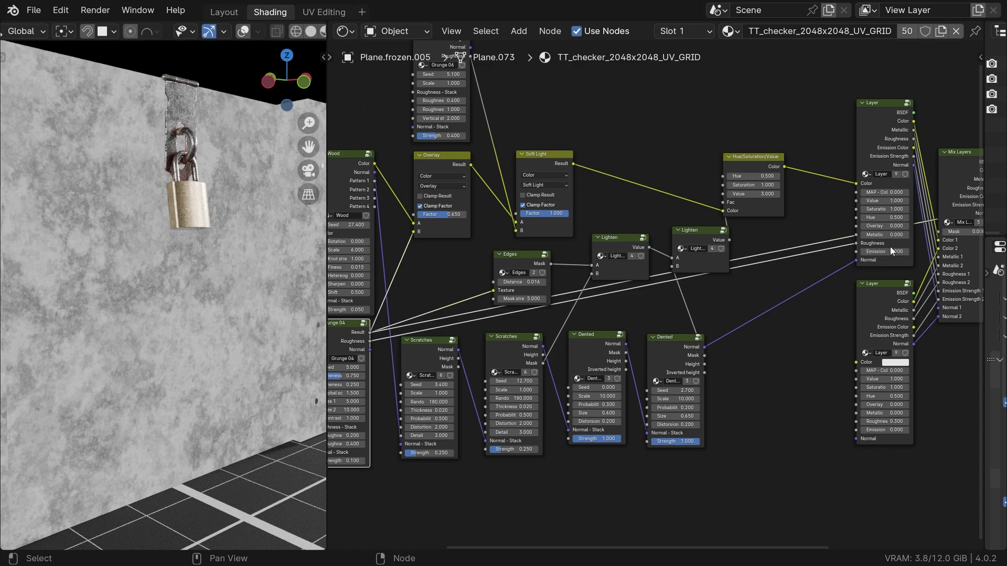
# Set Grunge 04's two roughness range values to 0.300 and 0.600
pyautogui.scroll(6, 419, 324)
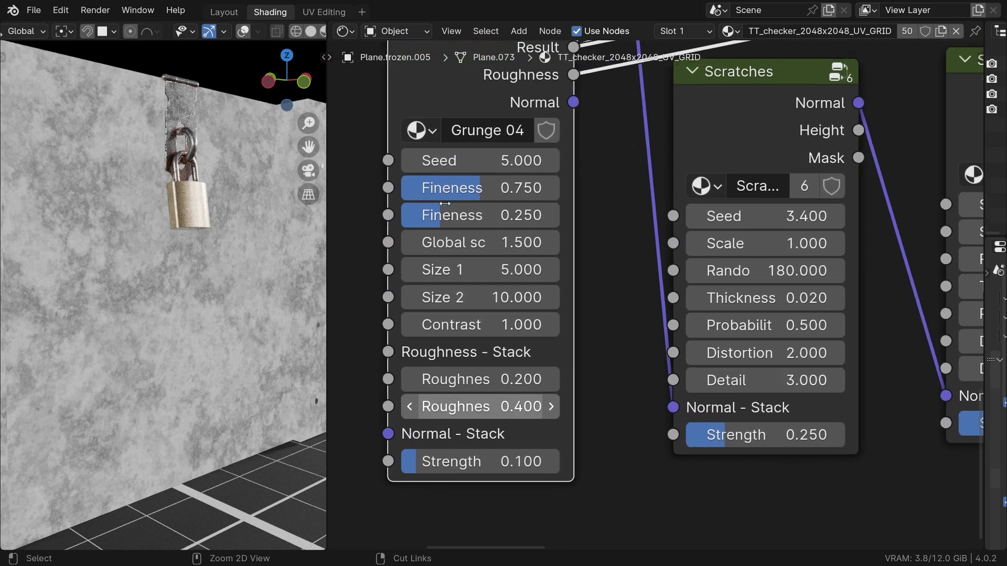
pyautogui.click(473, 371)
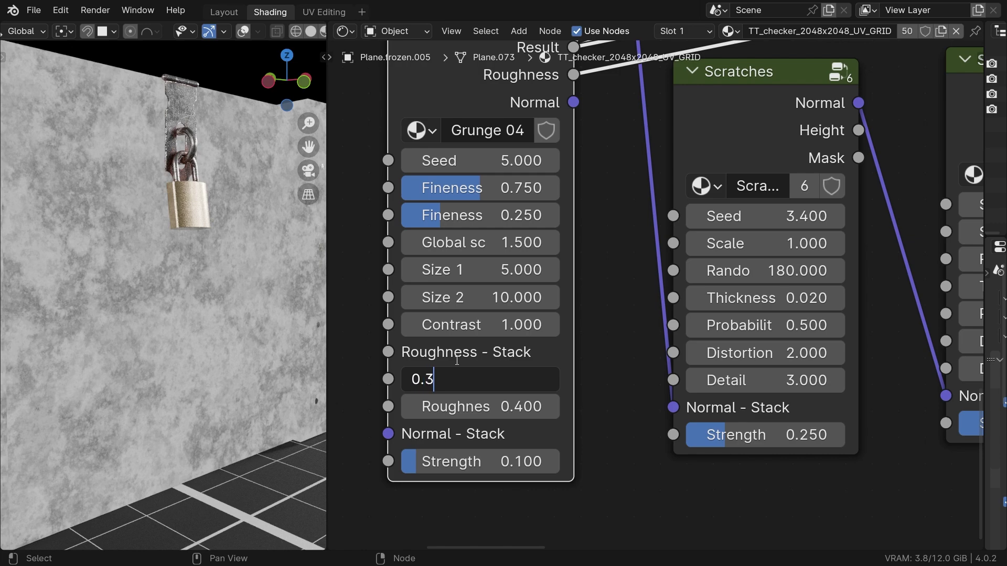
pyautogui.write('0.3')
pyautogui.press('Return')
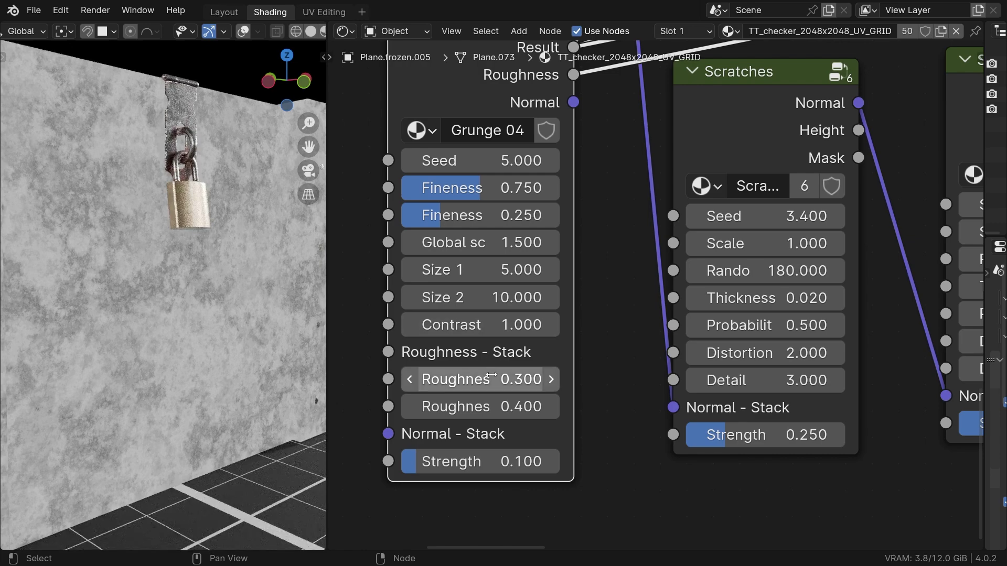
pyautogui.click(497, 401)
pyautogui.write('0.6')
pyautogui.press('Return')
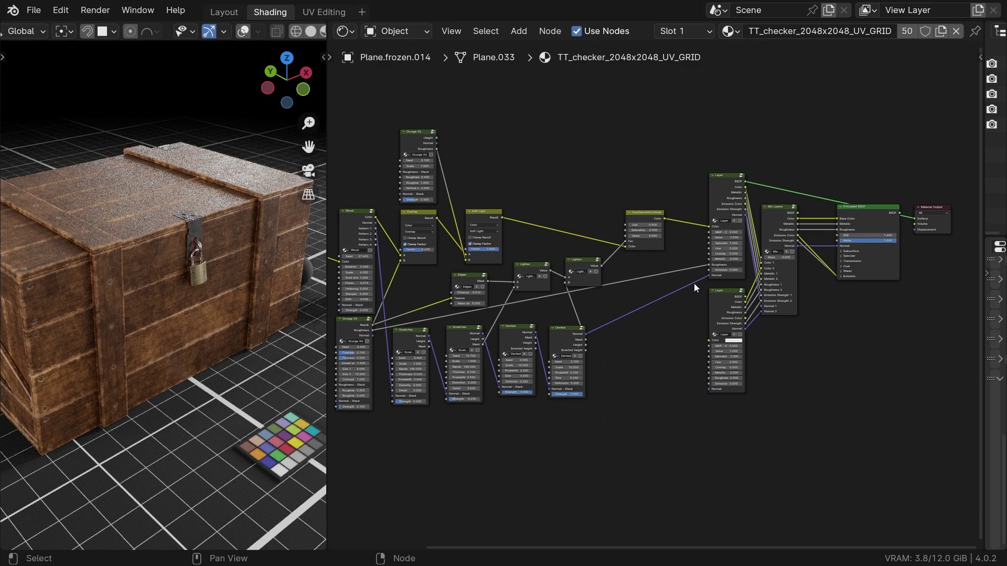
# Make room in front of the two Layer nodes and add a Fluent Local mask
pyautogui.scroll(7, 715, 277)
pyautogui.scroll(-4, 662, 223)
pyautogui.moveTo(660, 223); pyautogui.dragTo(525, 245, button='middle')
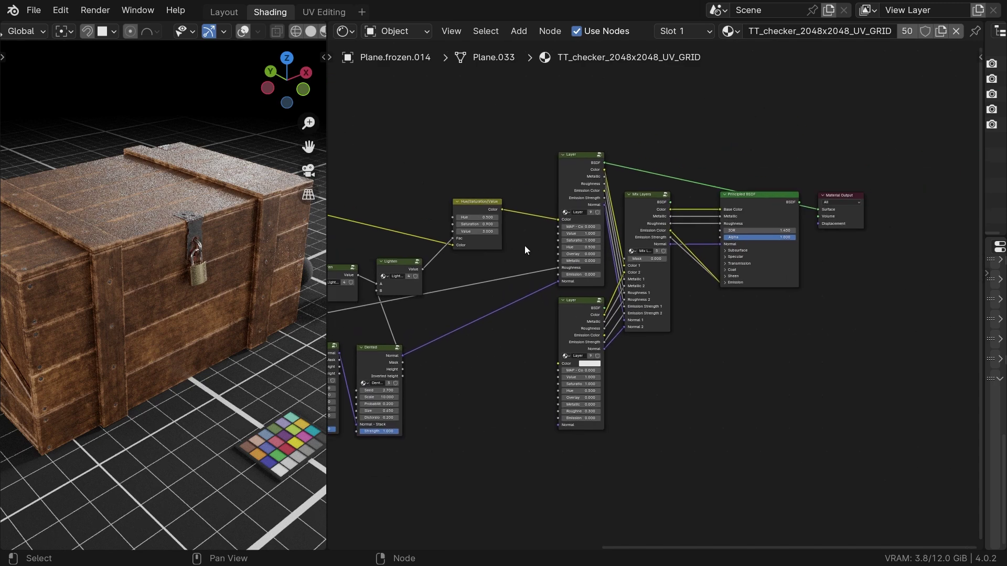
pyautogui.press('f')
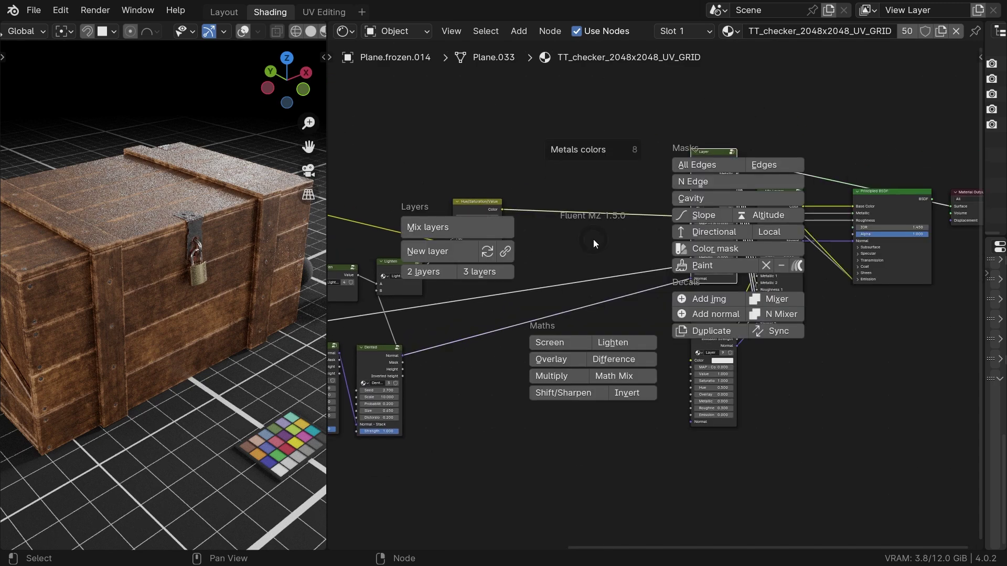
pyautogui.click(773, 236)
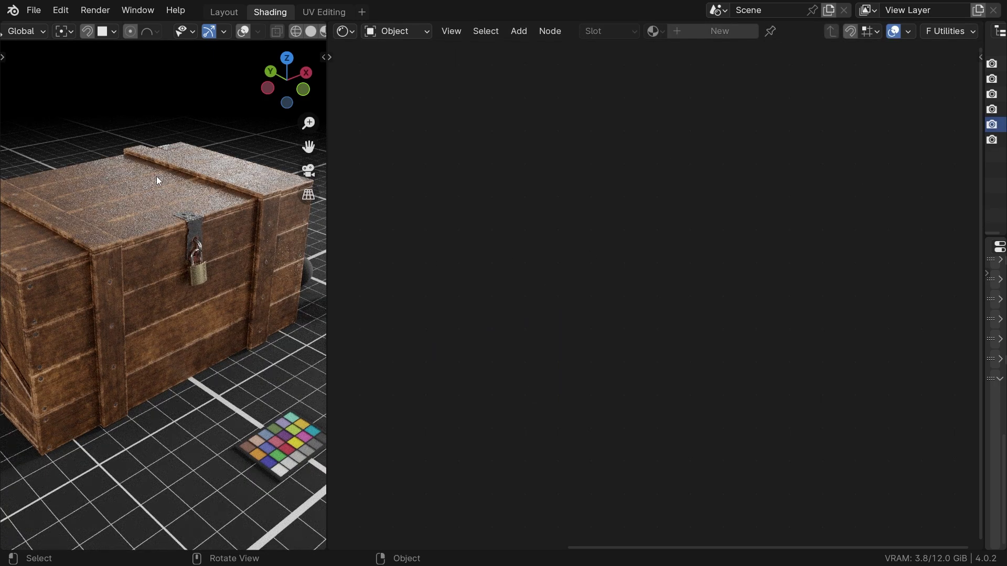
# Move the Local mask's empty about 0.97 m to the crate's upper front edge at the hasp and show the viewport overlays
pyautogui.press('g')
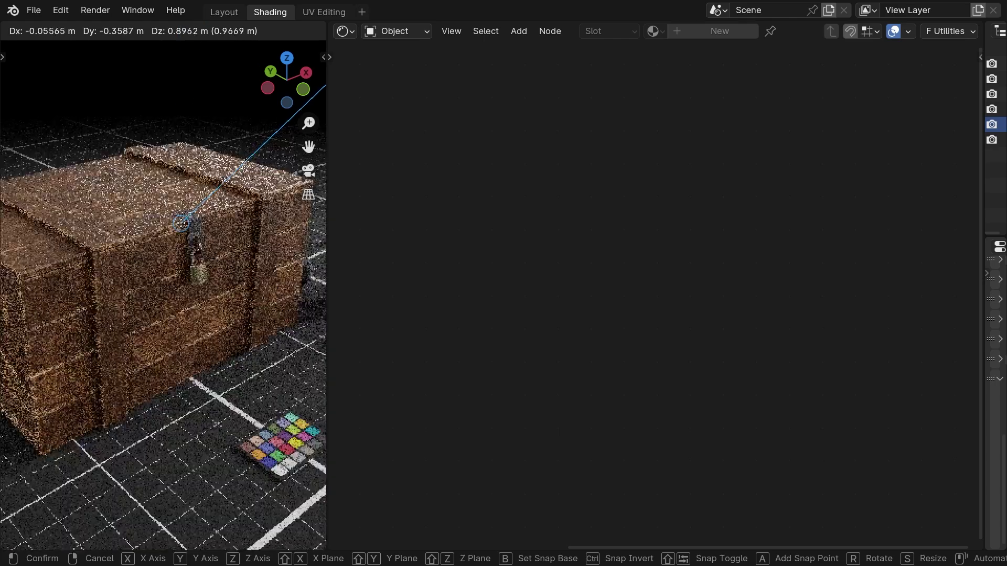
pyautogui.click(179, 224)
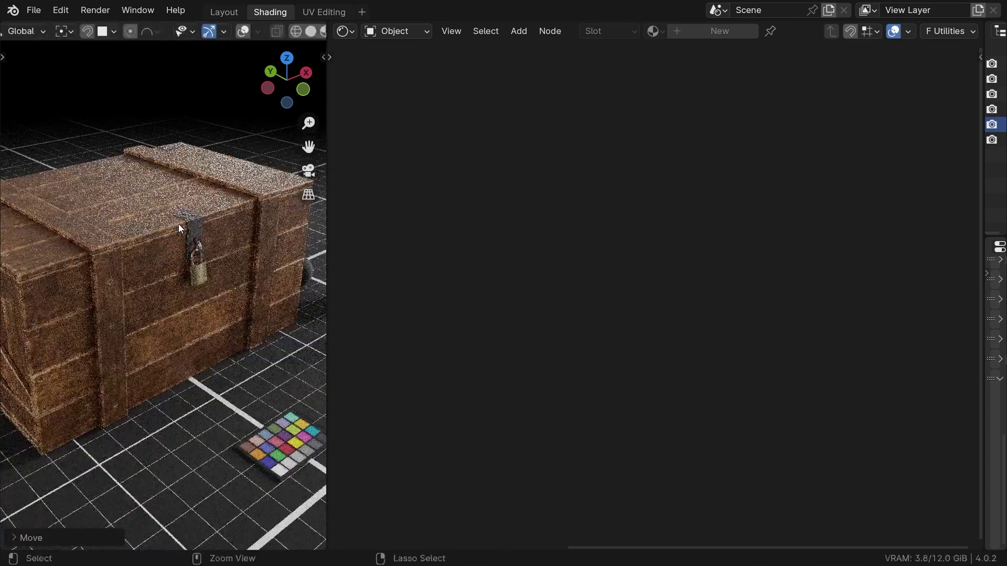
pyautogui.click(242, 31)
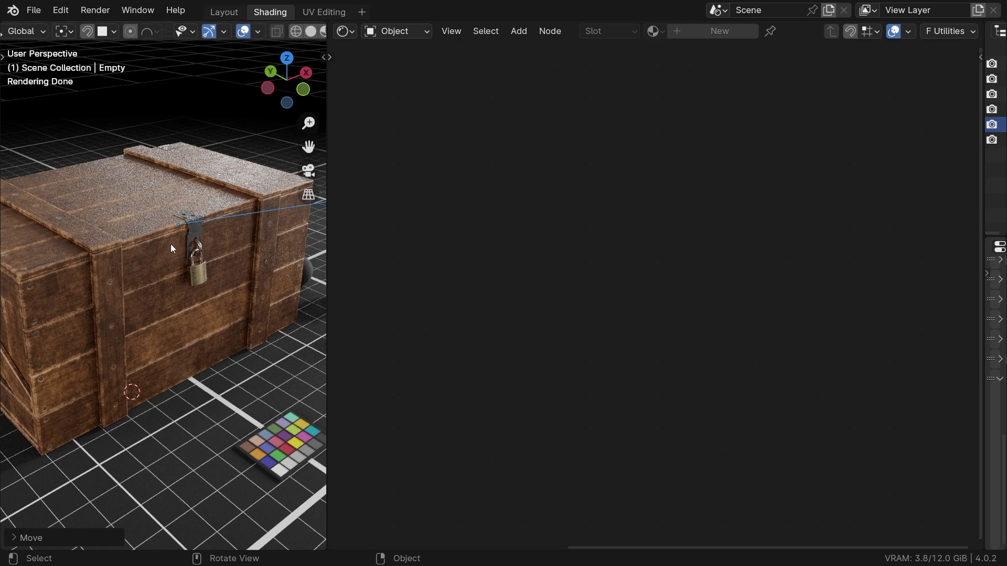
pyautogui.moveTo(172, 234); pyautogui.dragTo(175, 193, button='middle')
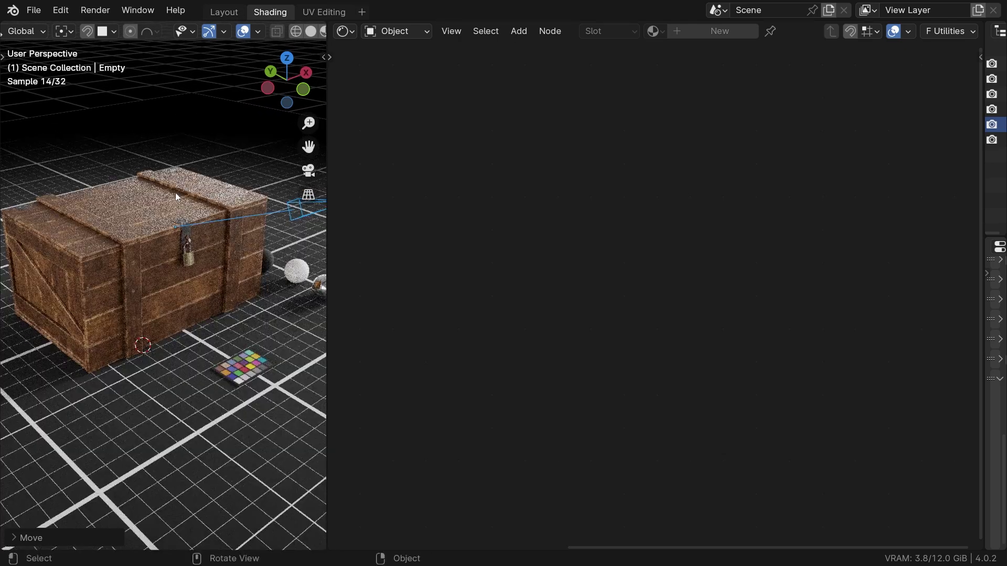
# Select the crate's upper front plank, place the Local mask node below Hue/Saturation/Value, and preview its Mask
pyautogui.click(174, 240)
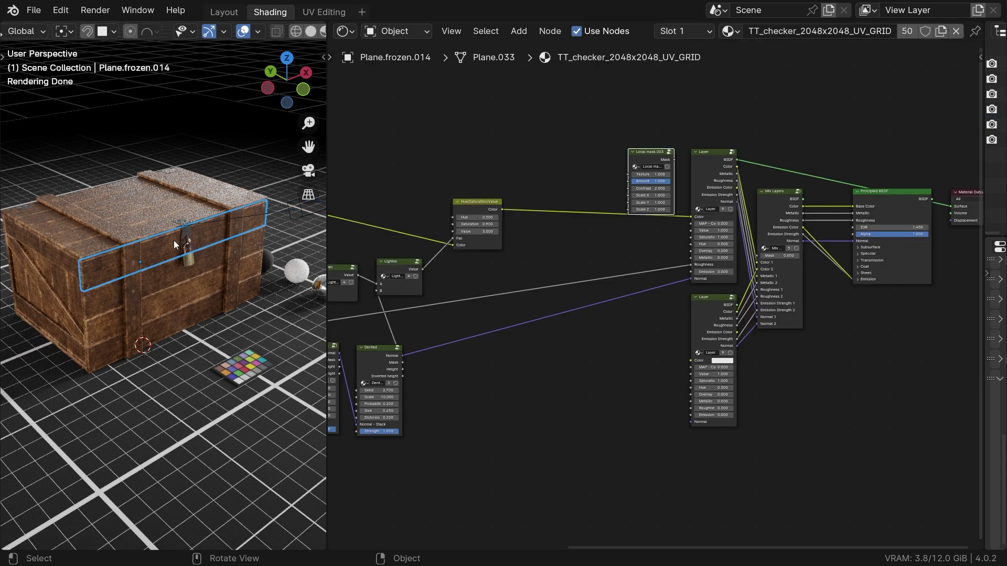
pyautogui.moveTo(654, 156); pyautogui.dragTo(537, 343)
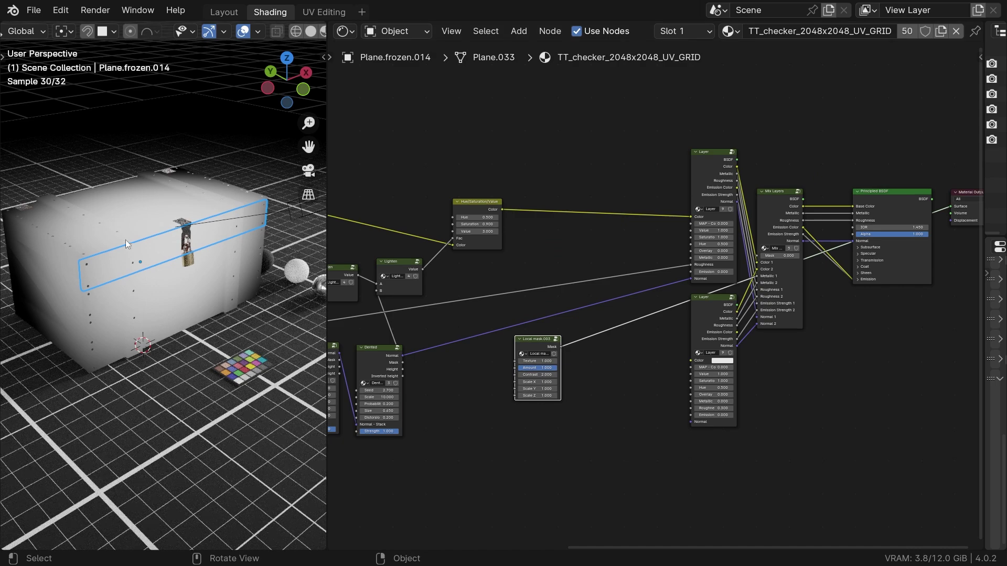
# Select the Local mask's empty and scale it uniformly to about 0.25
pyautogui.click(290, 212)
pyautogui.press('s')
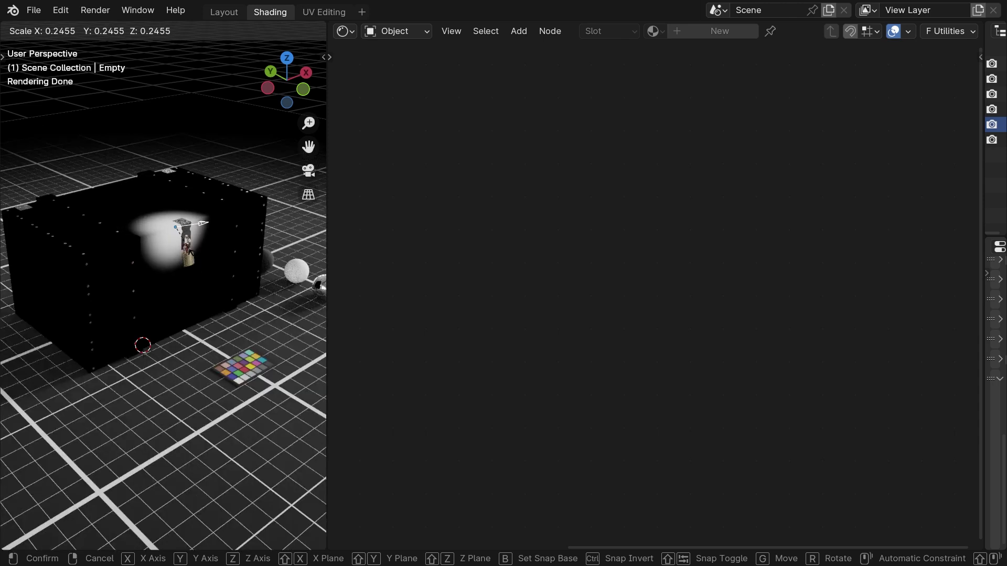
pyautogui.click(203, 223)
# Stretch the mask's empty along X by about 2.85 and again by about 1.35, and rescale it along Y
pyautogui.press('s')
pyautogui.press('x')
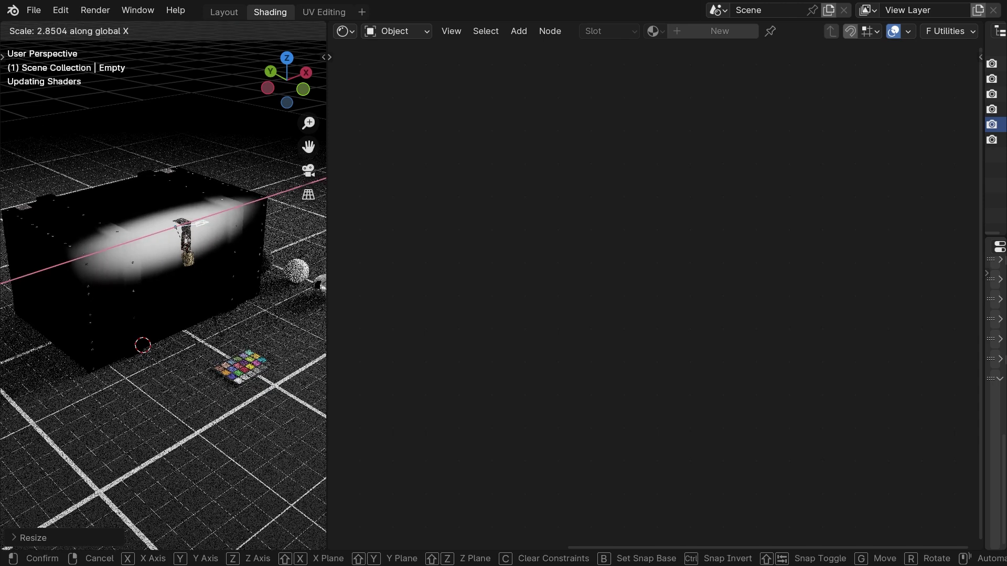
pyautogui.press('y')
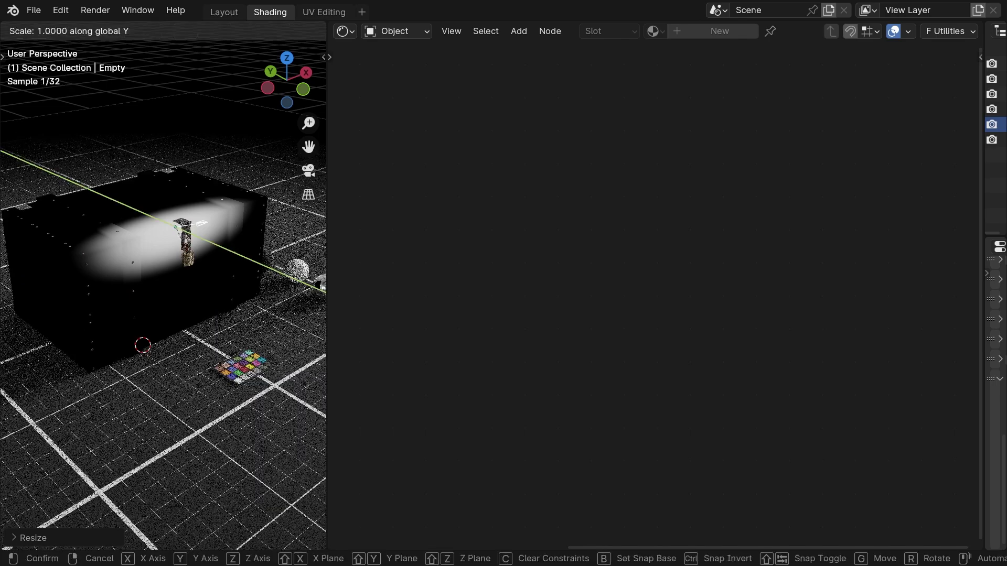
pyautogui.click(181, 260)
pyautogui.press('s')
pyautogui.press('x')
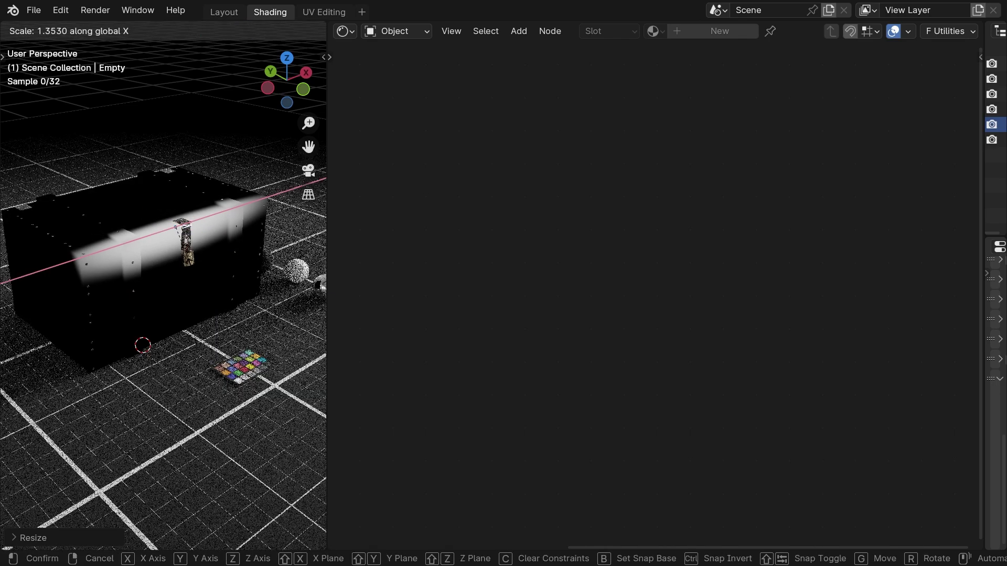
pyautogui.click(176, 238)
# Nudge the Local mask's empty freely near the hasp, and shift it along X by about 0.035 m
pyautogui.scroll(5, 177, 236)
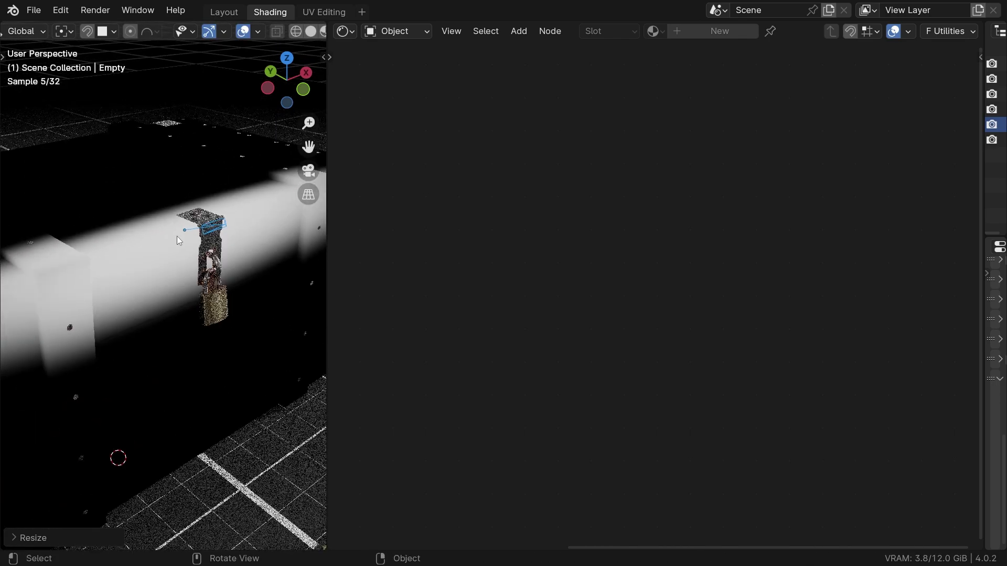
pyautogui.press('g')
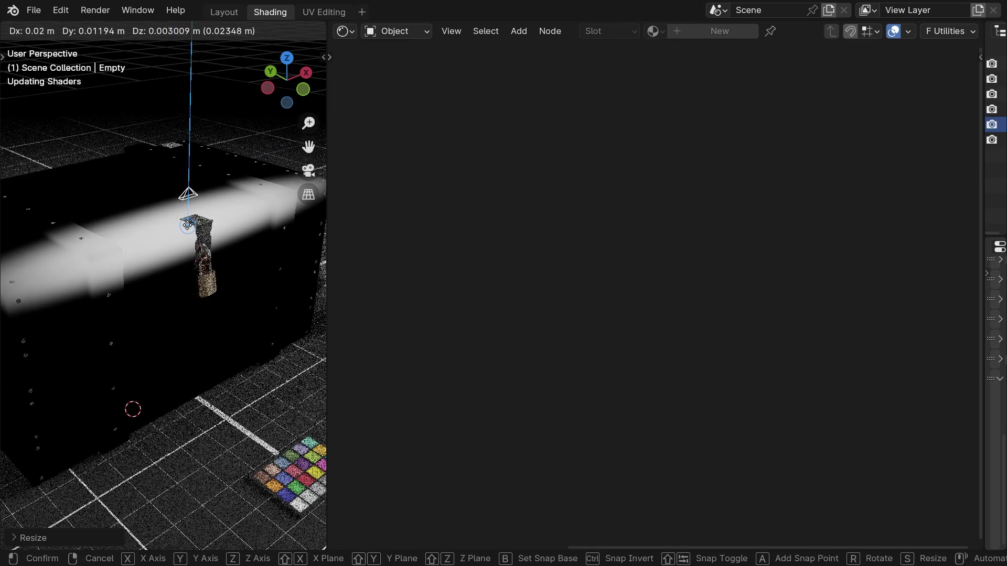
pyautogui.click(175, 228)
pyautogui.scroll(-3, 177, 229)
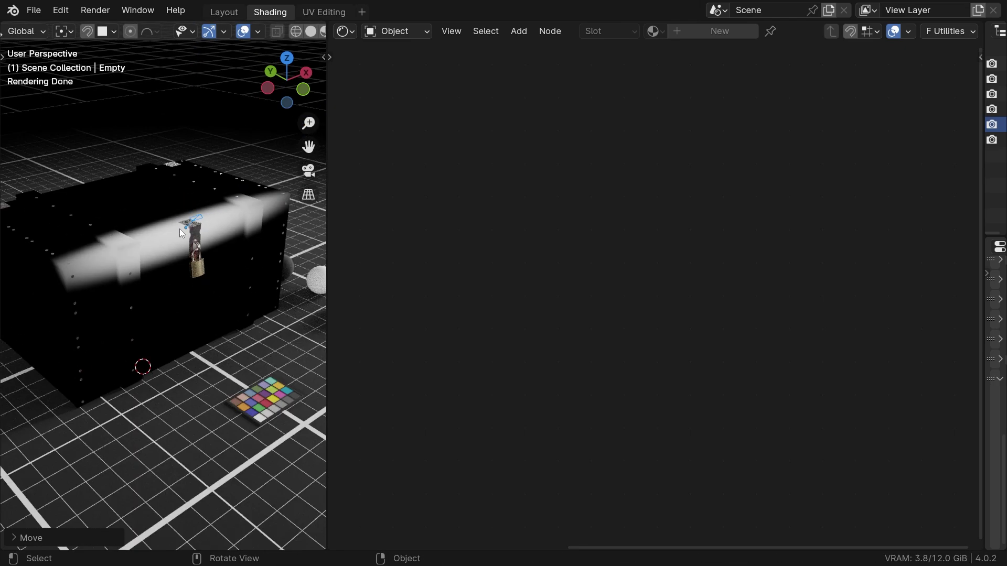
pyautogui.press('g')
pyautogui.press('x')
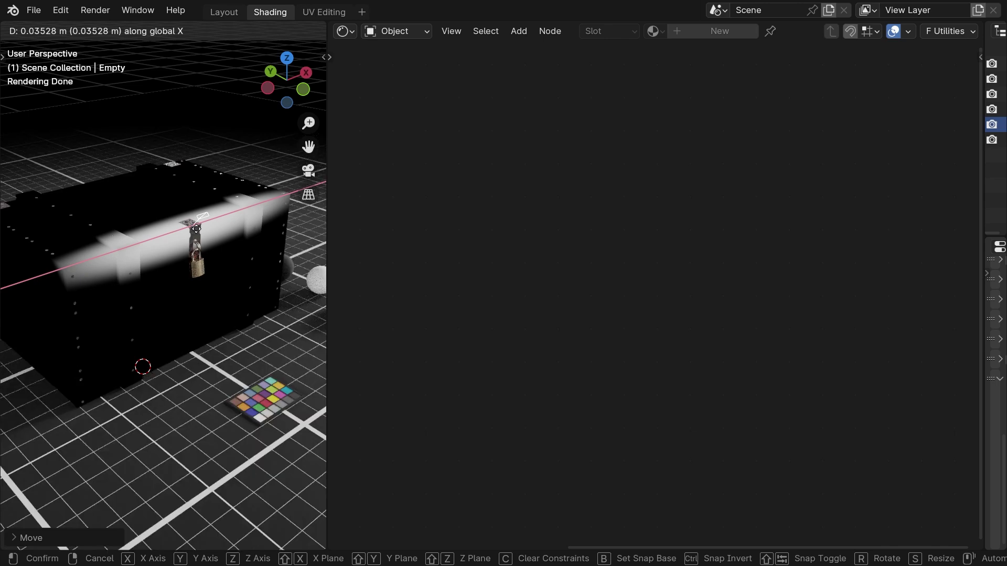
pyautogui.click(184, 235)
pyautogui.scroll(2, 177, 227)
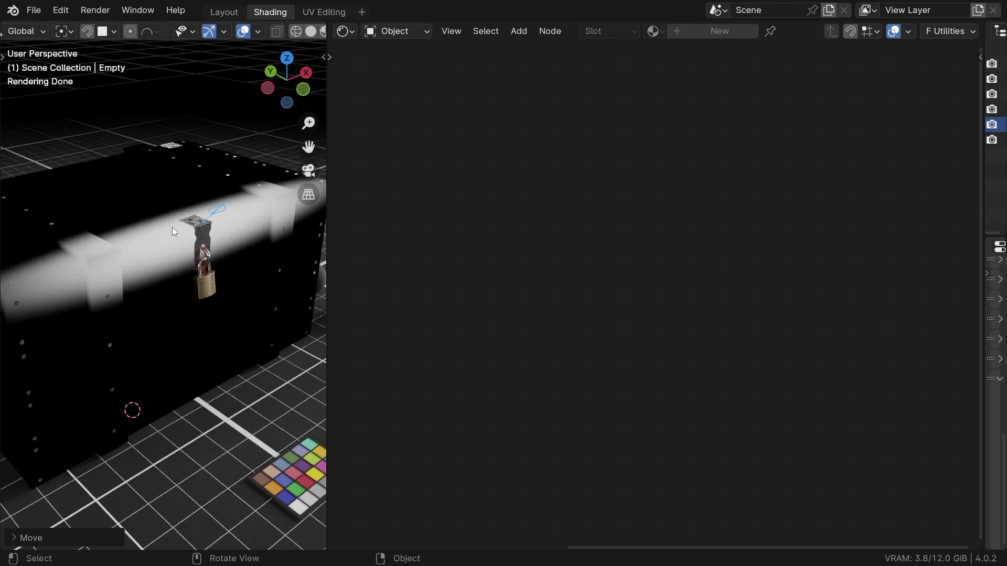
# Reselect the crate's upper front plank and hide the viewport overlays
pyautogui.click(172, 228)
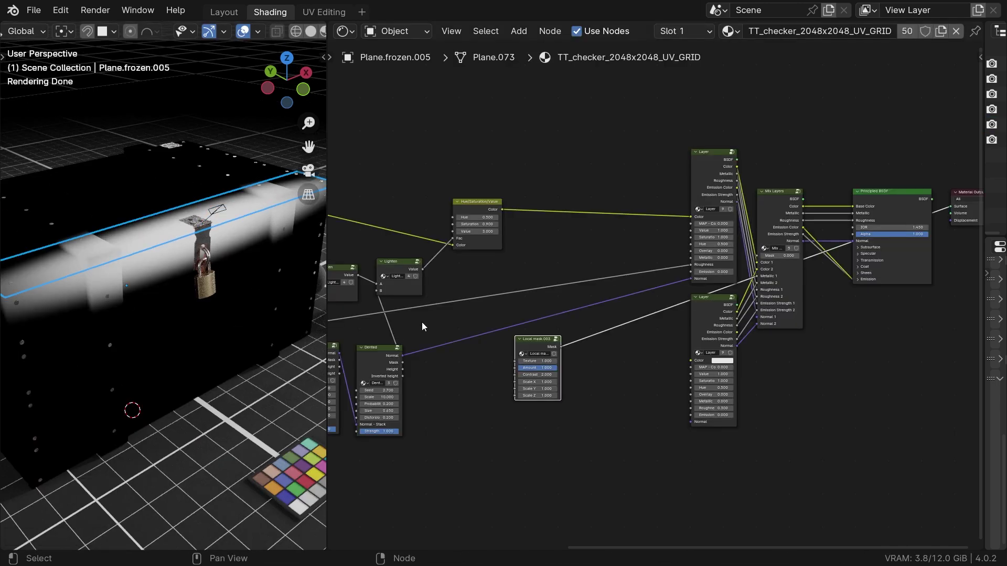
pyautogui.click(243, 32)
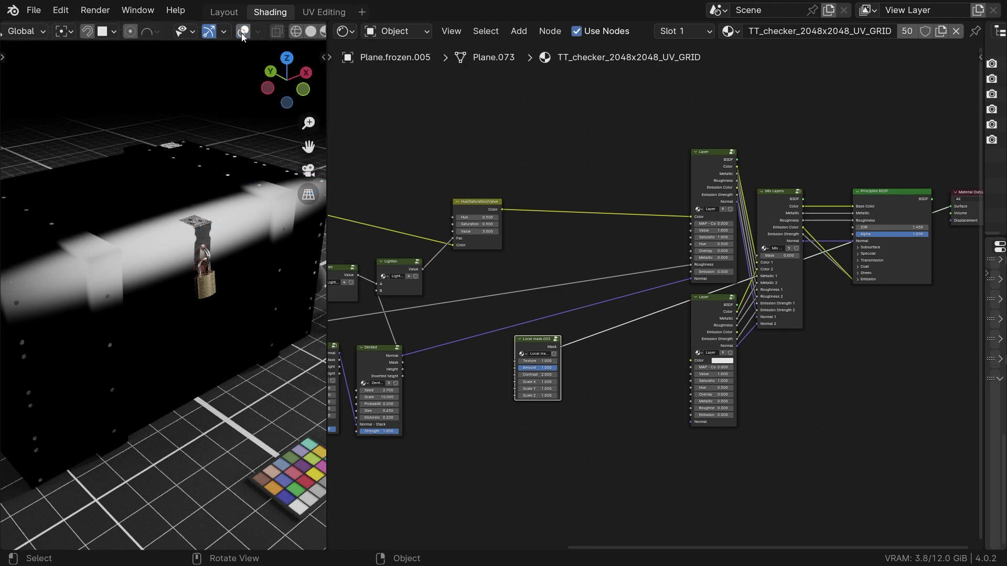
pyautogui.scroll(5, 471, 308)
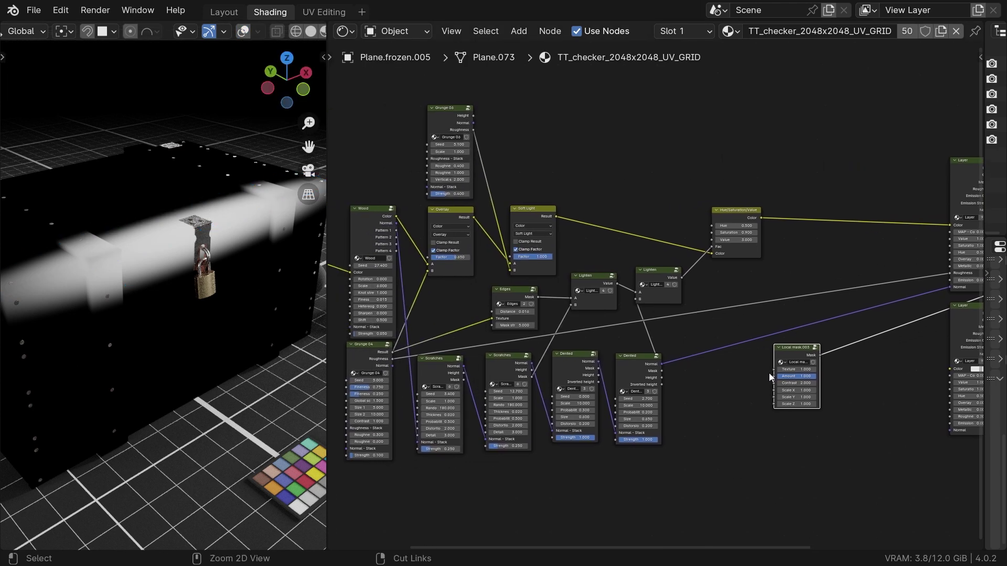
# Link the Wood node's Pattern 4 output to the Local mask node's Texture input
pyautogui.scroll(-5, 839, 367)
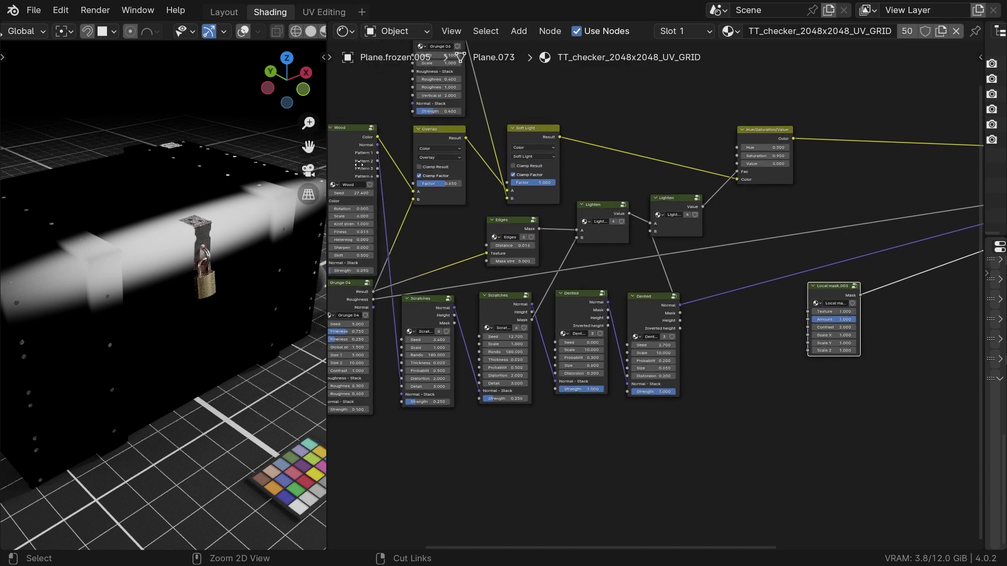
pyautogui.keyDown('ctrl'); pyautogui.moveTo(361, 164); pyautogui.dragTo(969, 498, button='middle'); pyautogui.keyUp('ctrl')
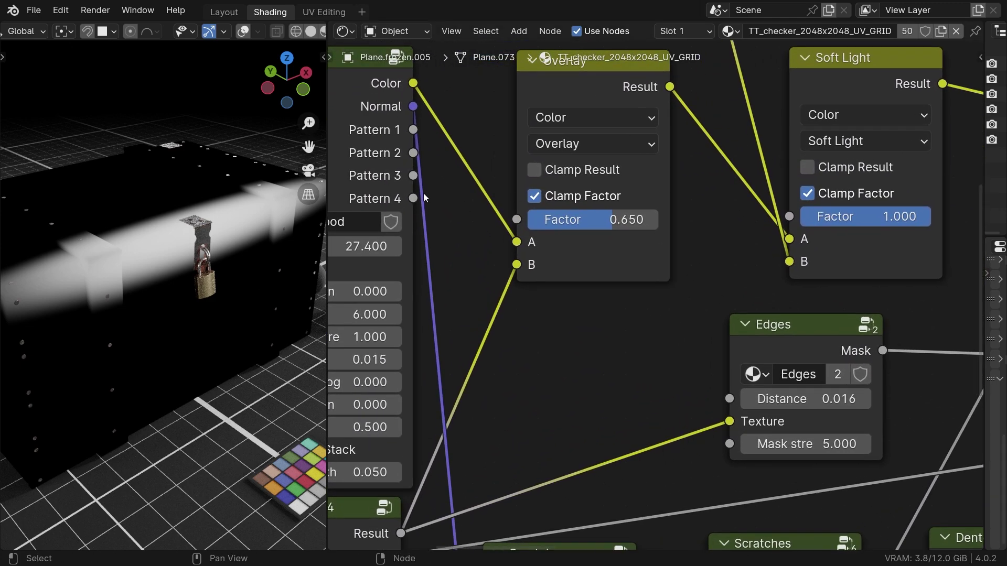
pyautogui.moveTo(415, 198); pyautogui.dragTo(765, 331)
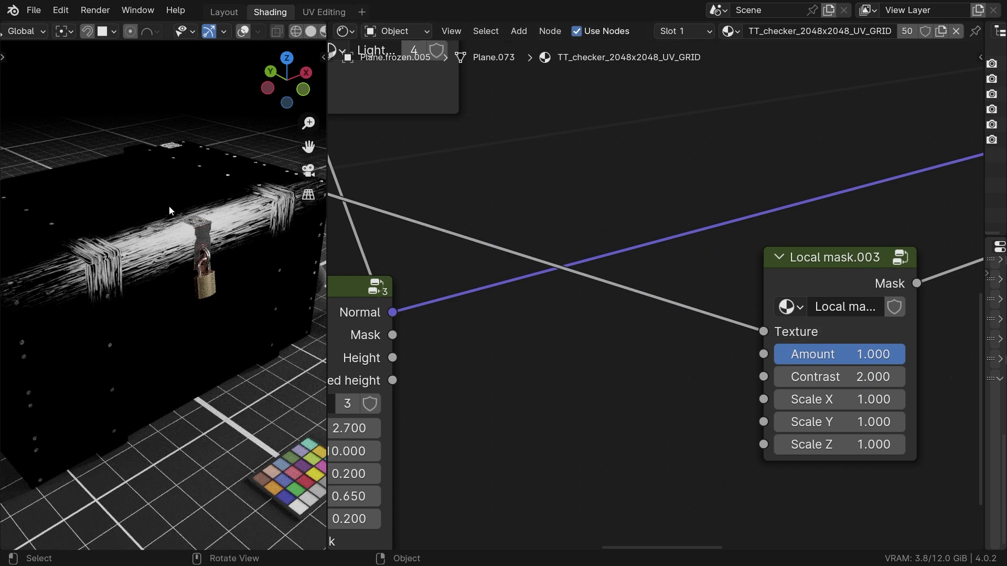
# Duplicate the Hue/Saturation/Value node and insert the copy on the link to the upper Layer's Color input
pyautogui.scroll(-6, 499, 394)
pyautogui.moveTo(643, 308); pyautogui.dragTo(456, 398, button='middle')
pyautogui.scroll(-1, 456, 398)
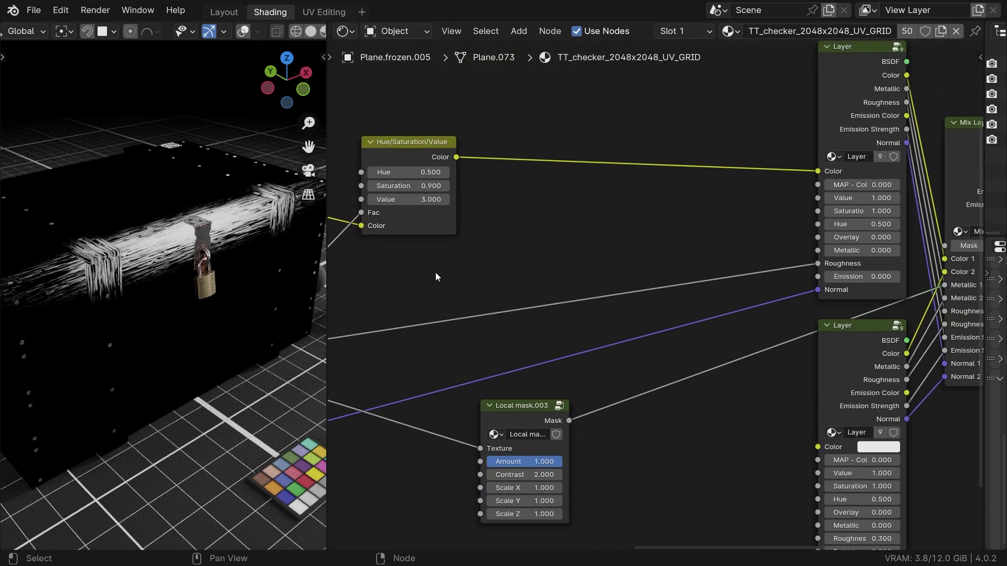
pyautogui.moveTo(457, 299); pyautogui.dragTo(527, 289, button='middle')
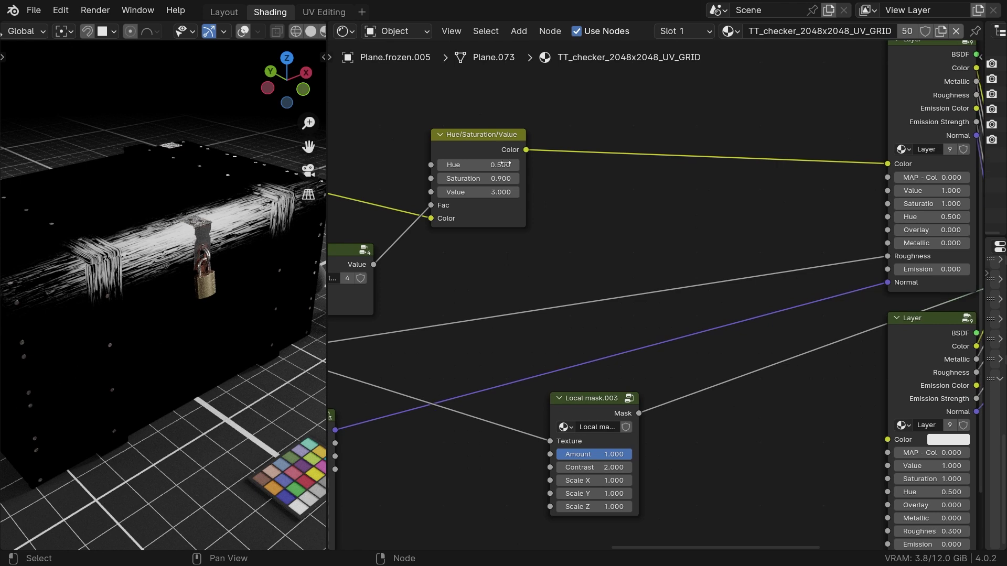
pyautogui.click(474, 142)
pyautogui.hotkey('shift', 'd')
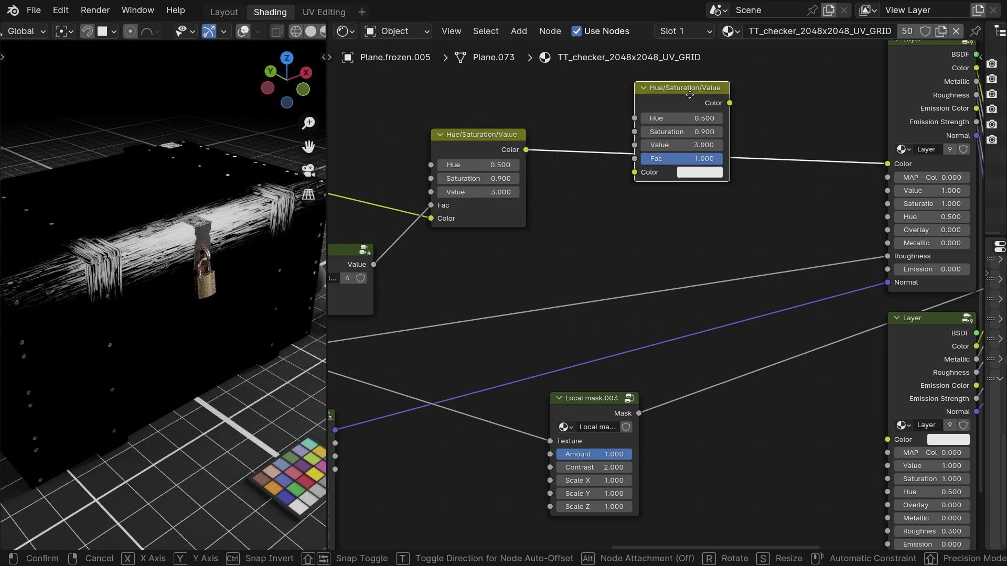
pyautogui.click(726, 140)
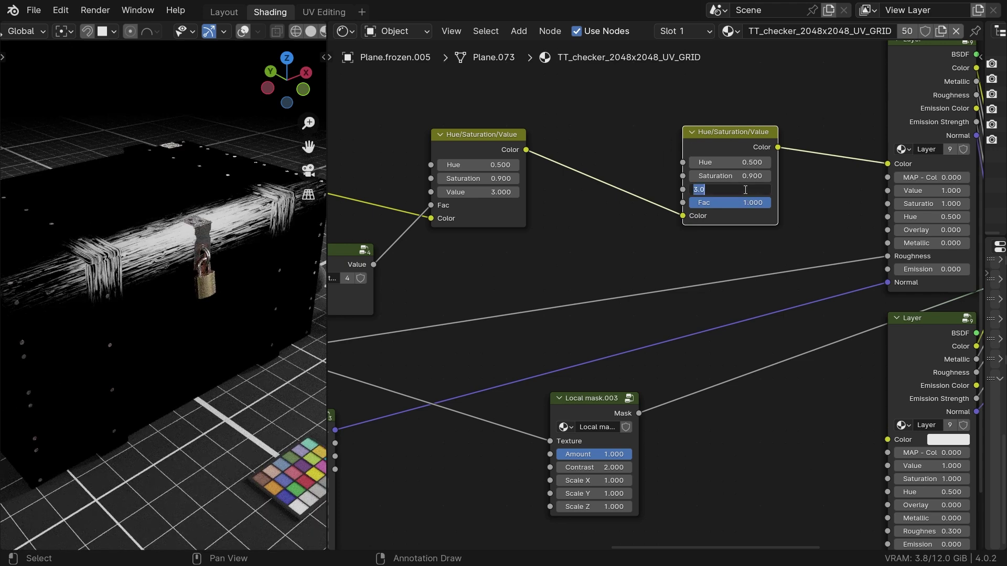
# Set the copied Hue/Saturation/Value node's Value to 4, link the Local mask's Mask to its Fac, and preview its Color
pyautogui.moveTo(609, 439); pyautogui.dragTo(558, 223)
pyautogui.moveTo(684, 205); pyautogui.dragTo(684, 204)
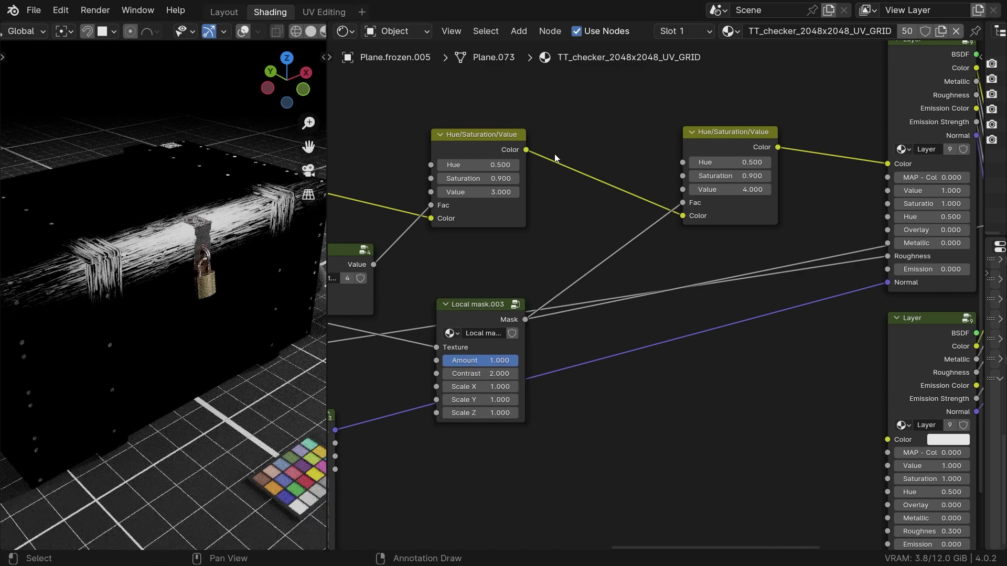
pyautogui.keyDown('ctrl'); pyautogui.keyDown('shift'); pyautogui.click(732, 141); pyautogui.keyUp('shift'); pyautogui.keyUp('ctrl')
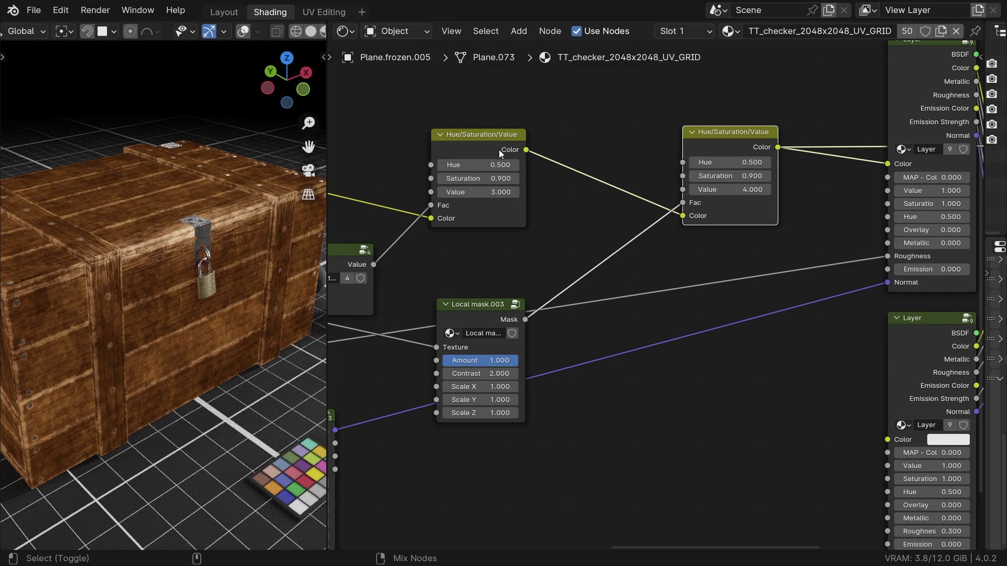
# Compare the previews of the original and the copied Hue/Saturation/Value nodes on the crate
pyautogui.keyDown('ctrl'); pyautogui.keyDown('shift'); pyautogui.click(485, 142); pyautogui.keyUp('shift'); pyautogui.keyUp('ctrl')
pyautogui.keyDown('ctrl'); pyautogui.keyDown('shift'); pyautogui.click(722, 141); pyautogui.keyUp('shift'); pyautogui.keyUp('ctrl')
pyautogui.scroll(-1, 572, 241)
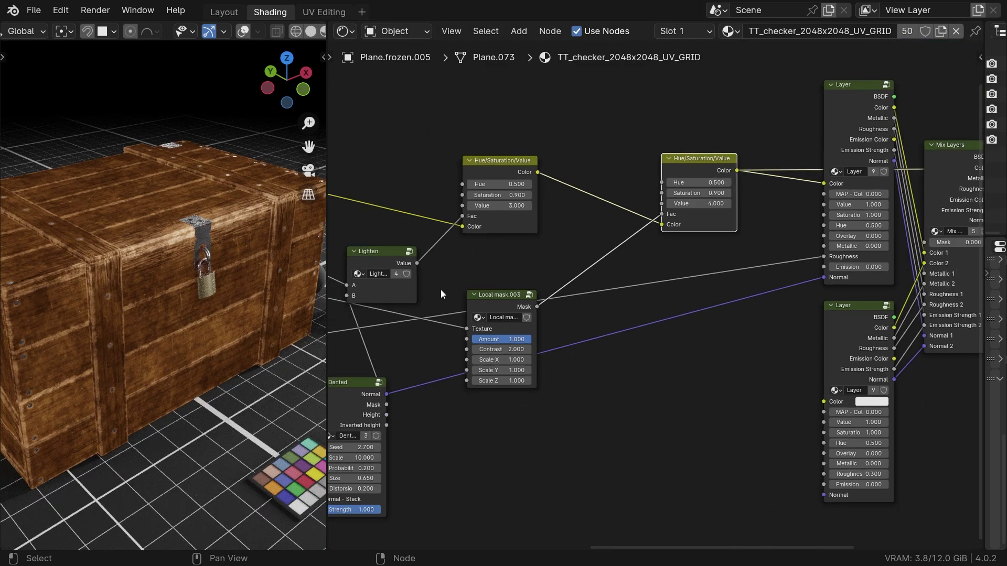
# Reduce the Local mask's Scale X to 0.57 and preview the upper Layer's BSDF output
pyautogui.scroll(2, 501, 341)
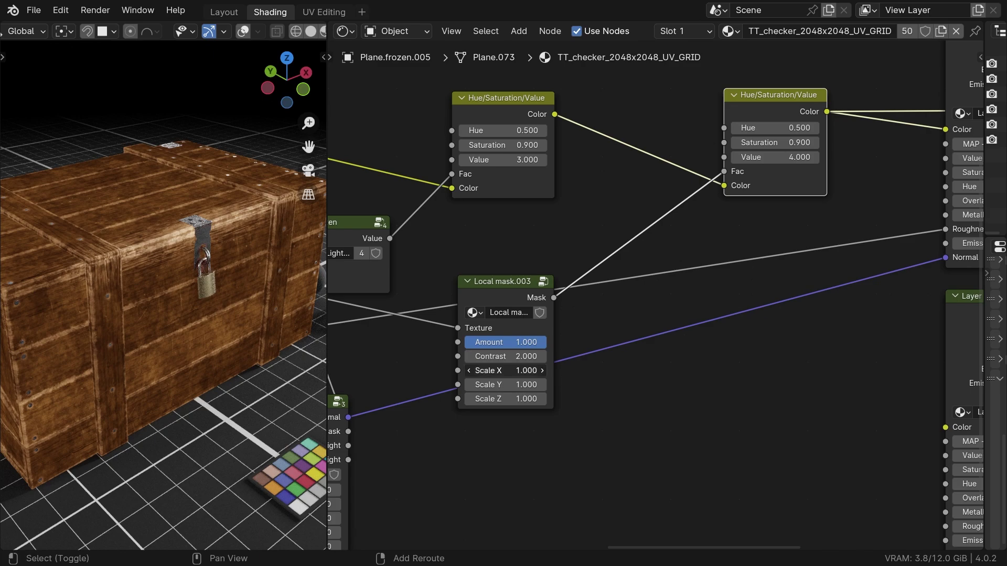
pyautogui.moveTo(505, 370); pyautogui.dragTo(480, 370)
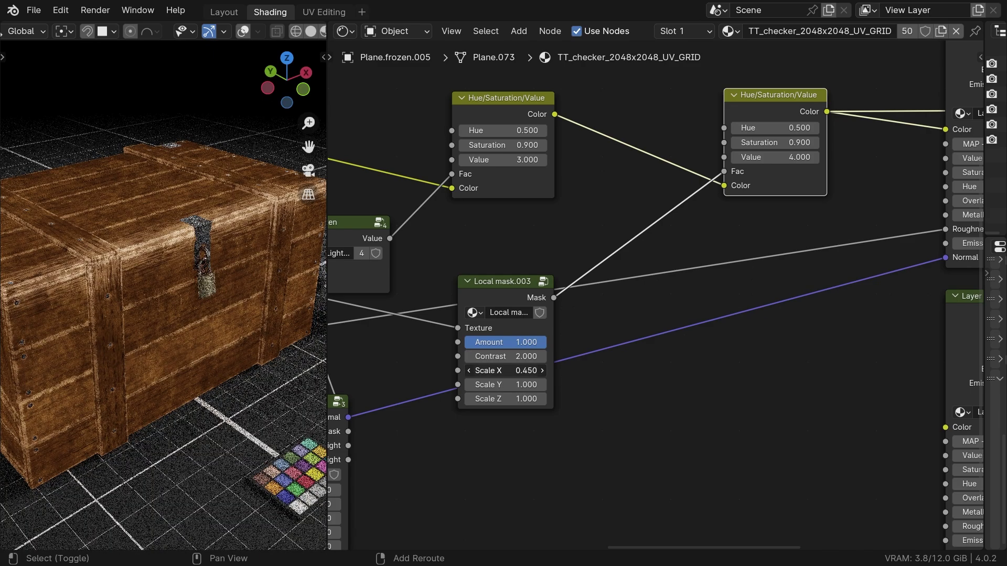
pyautogui.scroll(-2, 418, 295)
pyautogui.moveTo(546, 298); pyautogui.dragTo(530, 340, button='middle')
pyautogui.keyDown('ctrl'); pyautogui.keyDown('shift'); pyautogui.click(813, 158); pyautogui.keyUp('shift'); pyautogui.keyUp('ctrl')
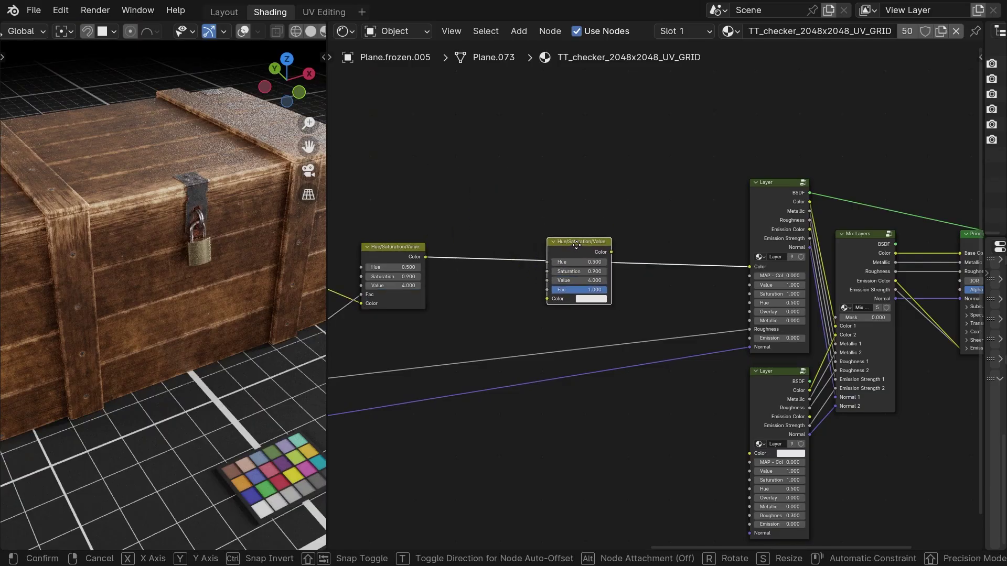
# Insert another Hue/Saturation/Value copy before the upper Layer's Color input, with Value 0.2 and Fac 0
pyautogui.click(576, 244)
pyautogui.scroll(2, 550, 250)
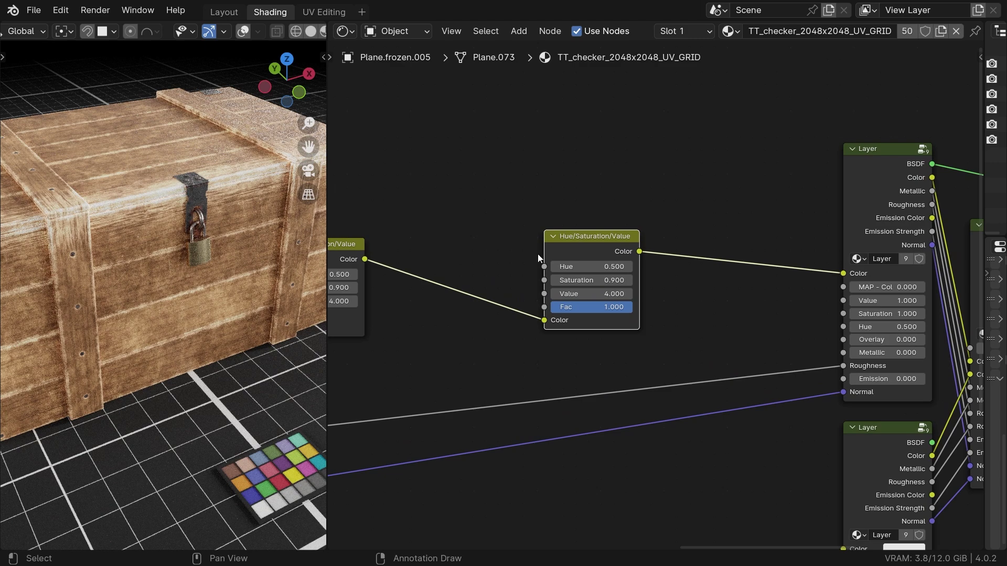
pyautogui.scroll(1, 588, 303)
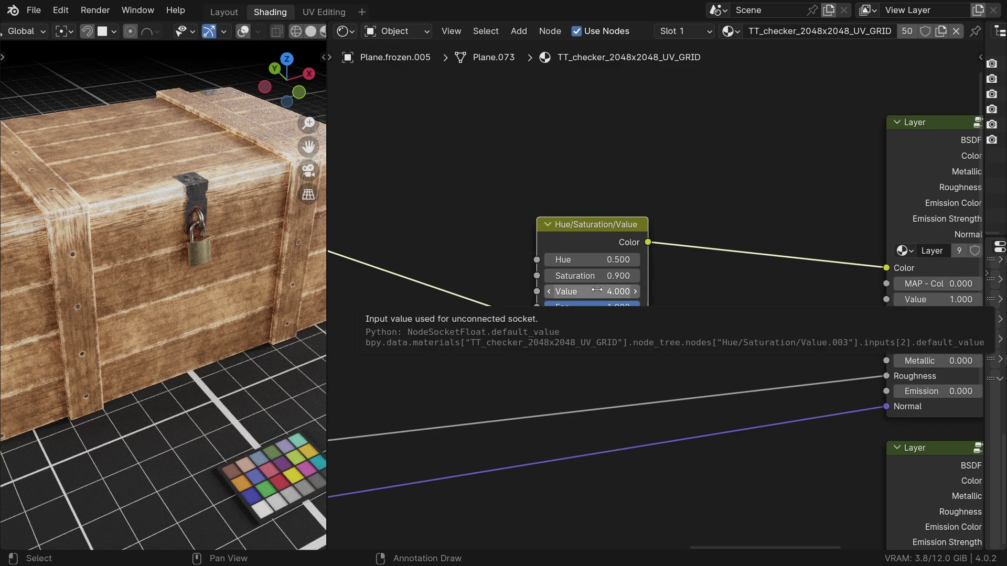
pyautogui.click(597, 291)
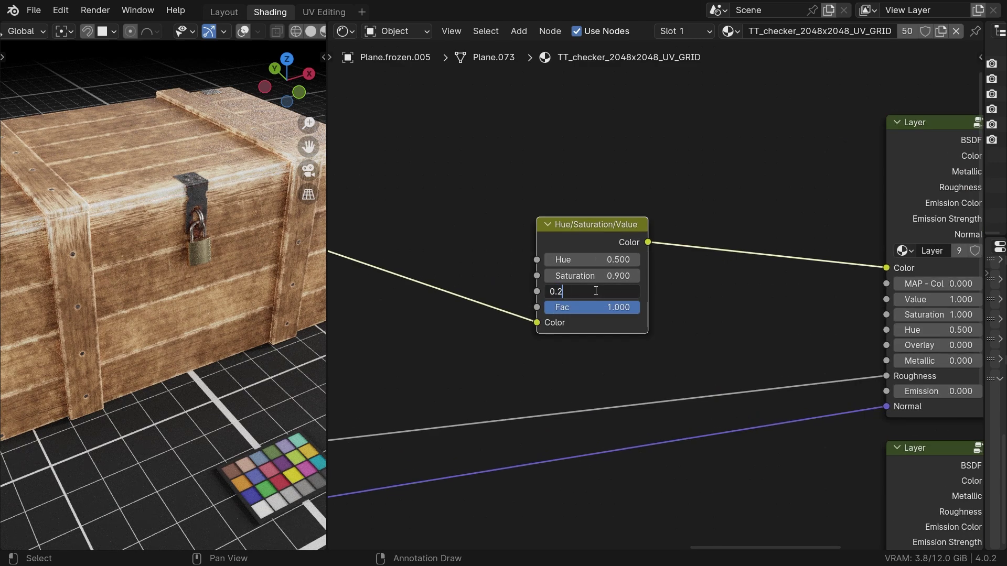
pyautogui.press('Return')
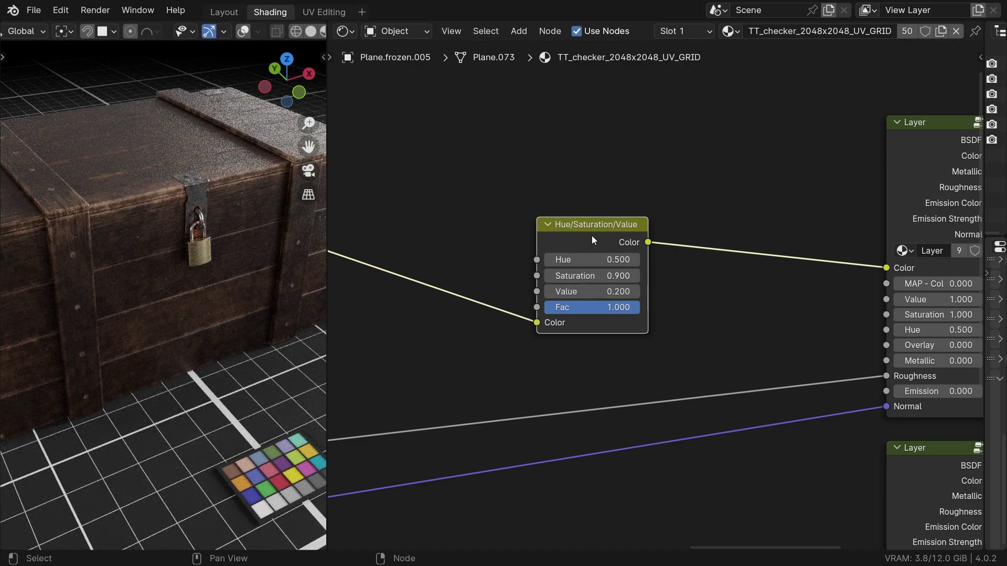
pyautogui.moveTo(592, 235); pyautogui.dragTo(612, 227)
pyautogui.moveTo(629, 299); pyautogui.dragTo(564, 299)
pyautogui.scroll(-3, 664, 304)
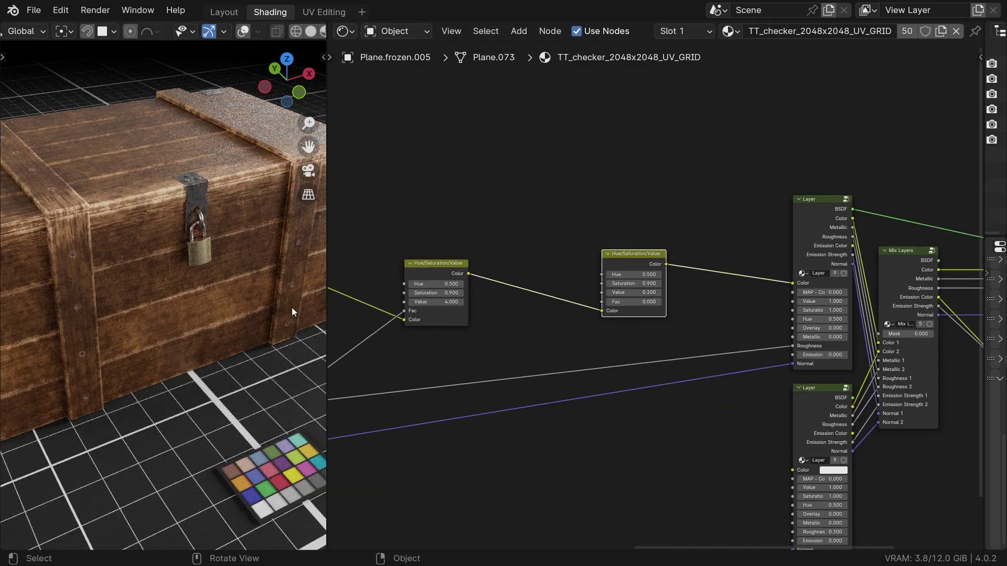
# Add the first Grunge gradient from the Fluent library's Grunges section and place it below the middle Hue/Saturation/Value node
pyautogui.moveTo(570, 390); pyautogui.dragTo(722, 315, button='middle')
pyautogui.press('n')
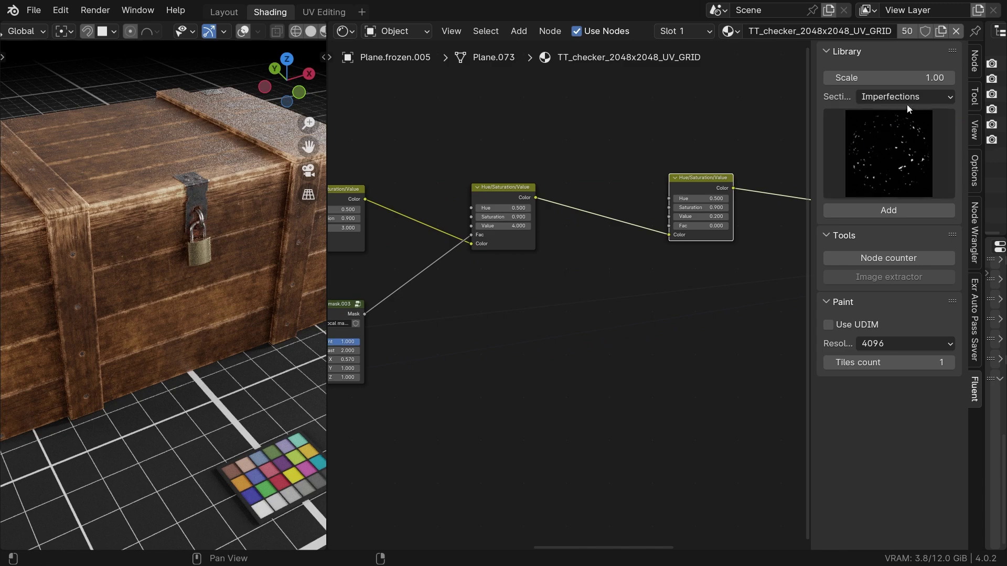
pyautogui.click(912, 100)
pyautogui.click(898, 131)
pyautogui.click(898, 150)
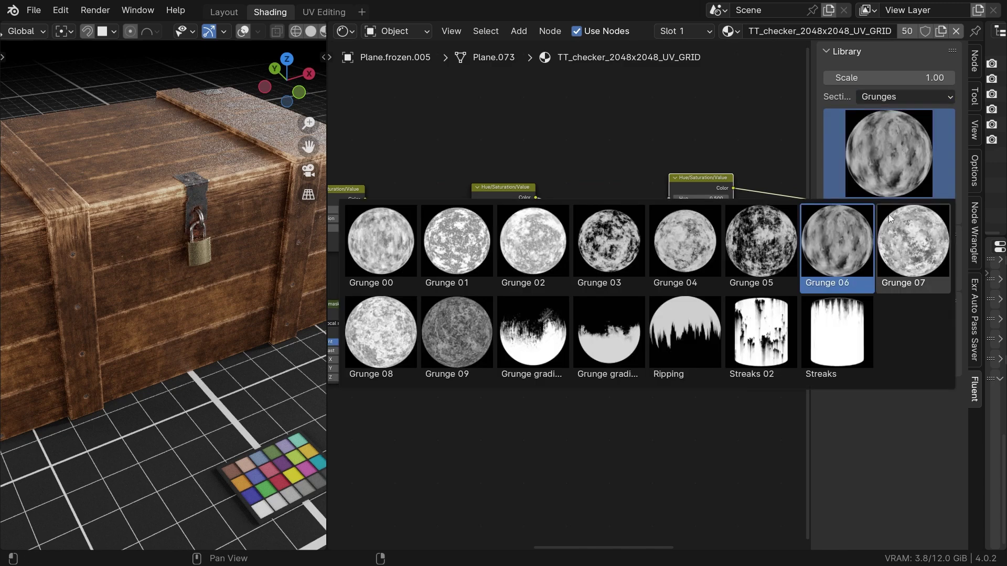
pyautogui.click(533, 333)
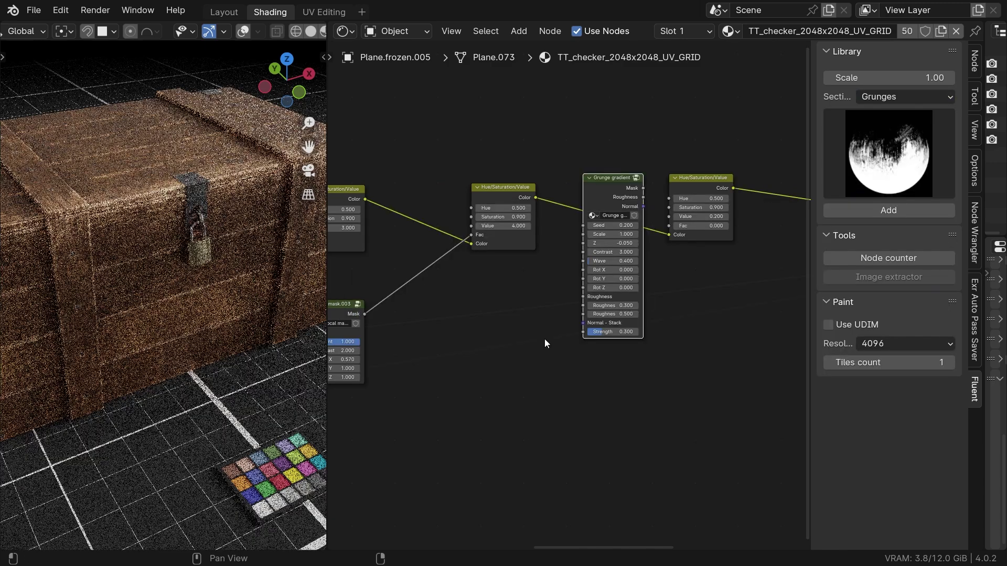
pyautogui.click(535, 299)
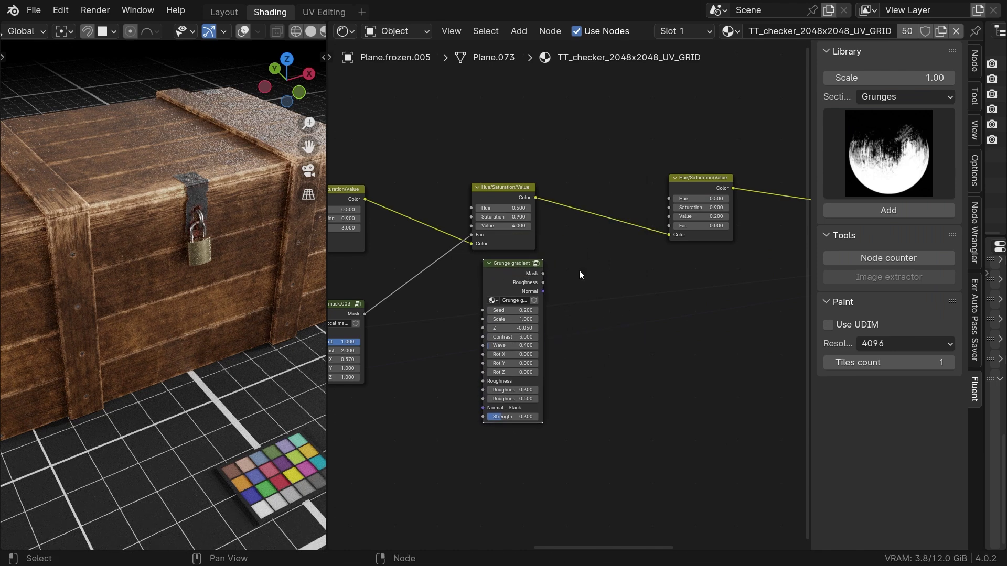
# Link the Grunge gradient's Mask to the Fac of the last Hue/Saturation/Value node and check the crate's lower front
pyautogui.scroll(2, 649, 252)
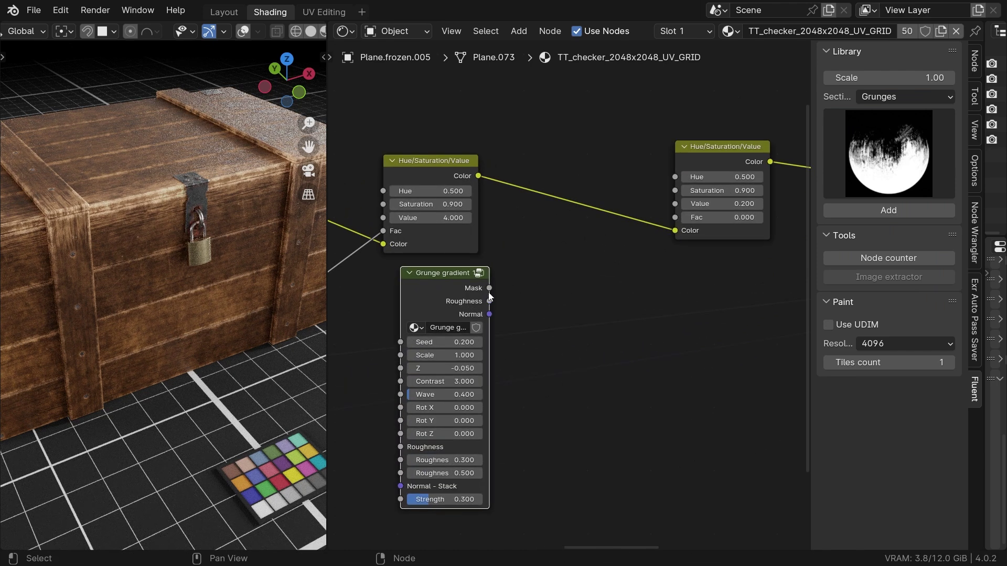
pyautogui.moveTo(489, 289); pyautogui.dragTo(679, 216)
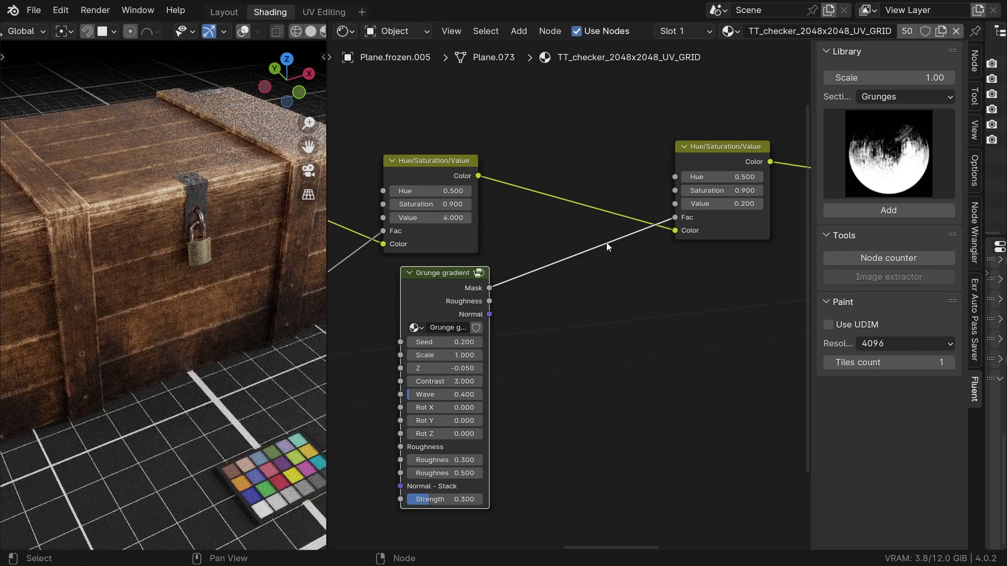
pyautogui.moveTo(188, 375); pyautogui.dragTo(204, 294, button='middle')
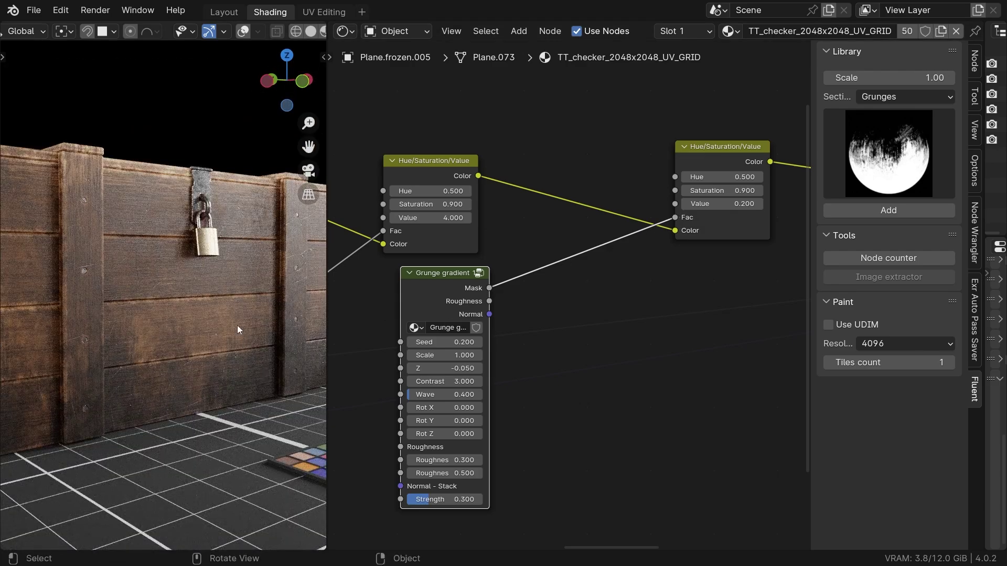
pyautogui.scroll(-4, 197, 363)
pyautogui.moveTo(237, 325); pyautogui.dragTo(217, 271, button='middle')
# Add a Cavity mask beside the Grunge gradient, preview its Mask output and set its Distance to 0.01
pyautogui.moveTo(418, 301); pyautogui.dragTo(408, 303)
pyautogui.keyDown('ctrl'); pyautogui.moveTo(82, 360); pyautogui.dragTo(157, 341, button='middle'); pyautogui.keyUp('ctrl')
pyautogui.scroll(-5, 157, 342)
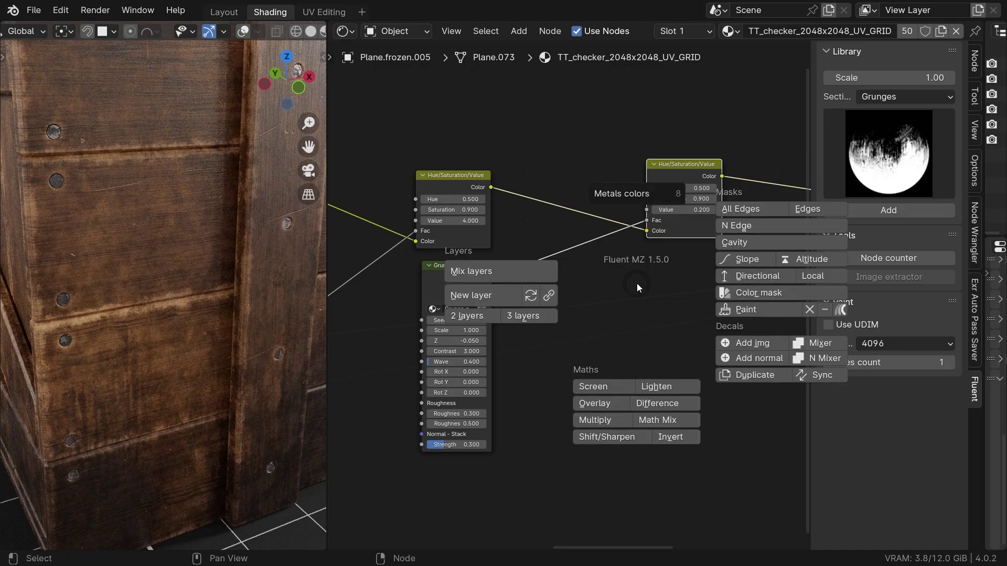
pyautogui.click(755, 239)
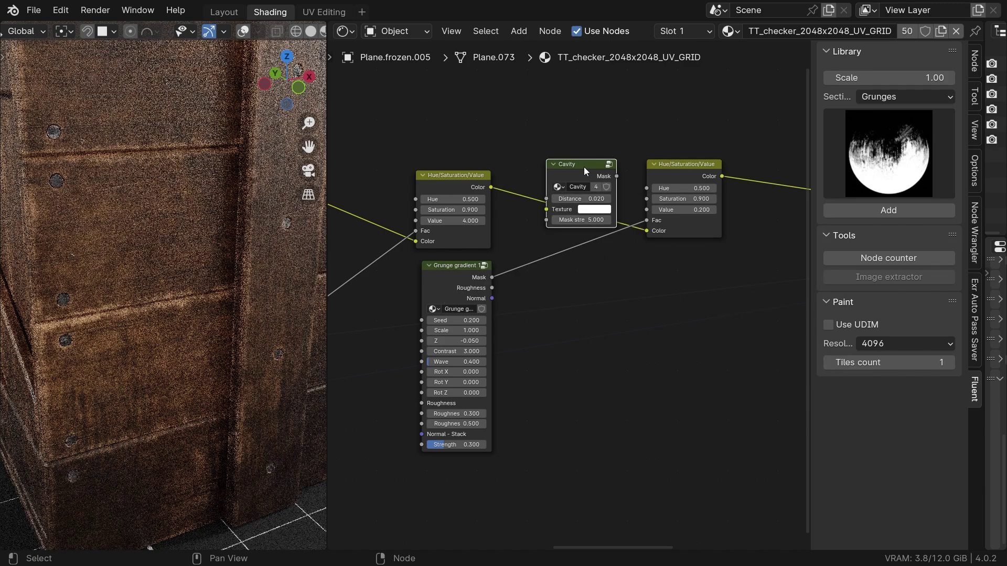
pyautogui.click(559, 350)
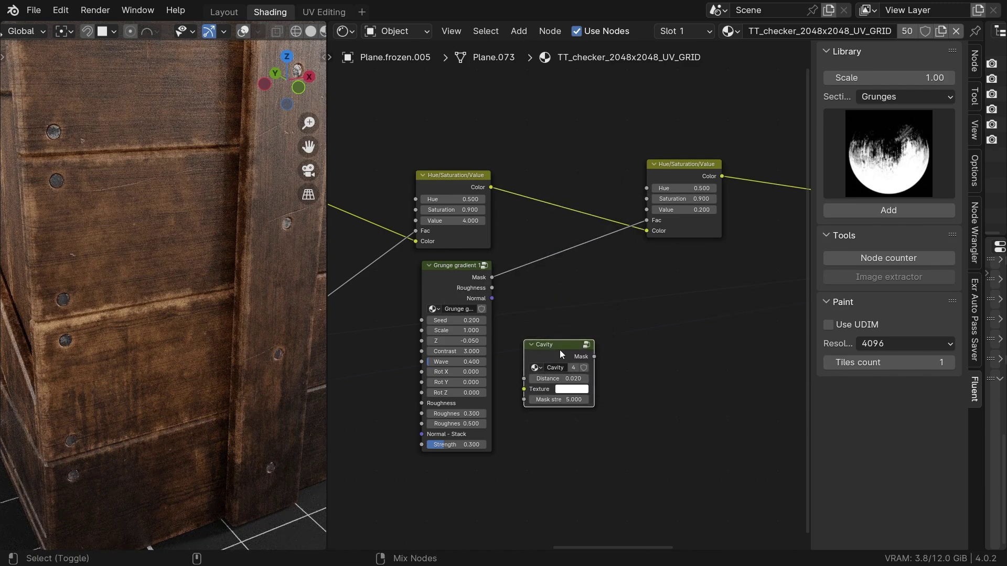
pyautogui.keyDown('ctrl'); pyautogui.keyDown('shift'); pyautogui.click(559, 350); pyautogui.keyUp('shift'); pyautogui.keyUp('ctrl')
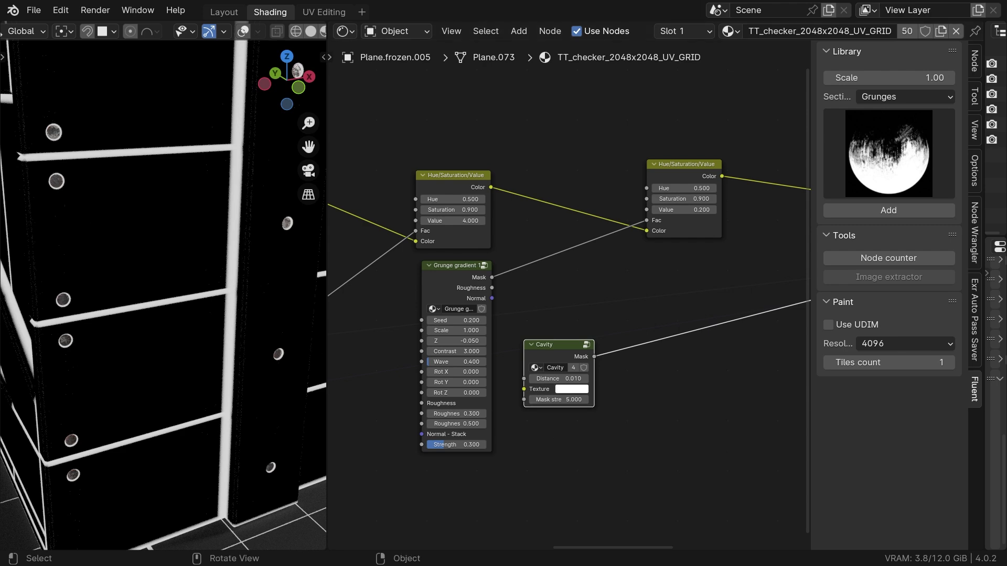
# Link Grunge 04's Result output to the Cavity mask's Texture input
pyautogui.moveTo(461, 346); pyautogui.dragTo(809, 299, button='middle')
pyautogui.press('n')
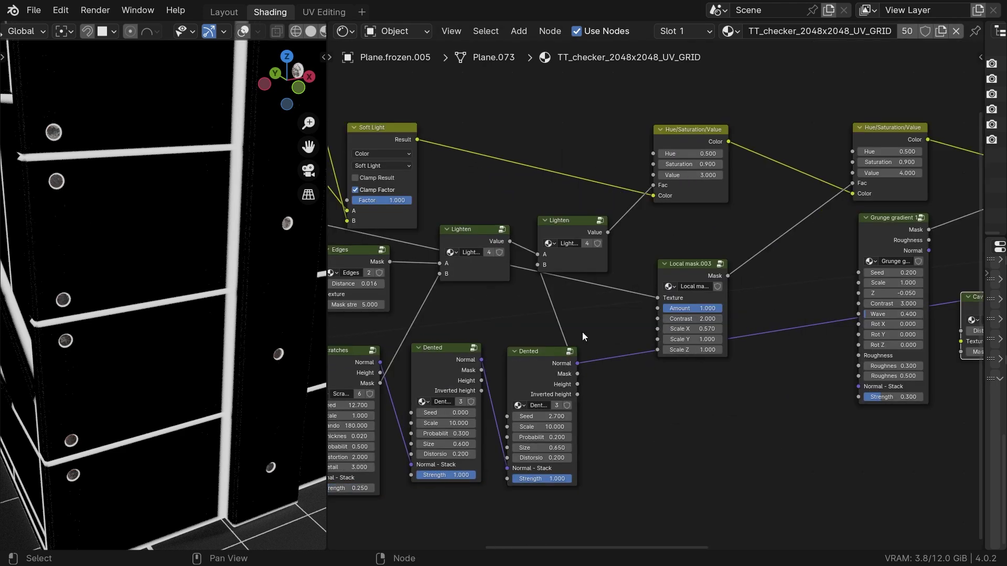
pyautogui.moveTo(584, 332); pyautogui.dragTo(849, 262, button='middle')
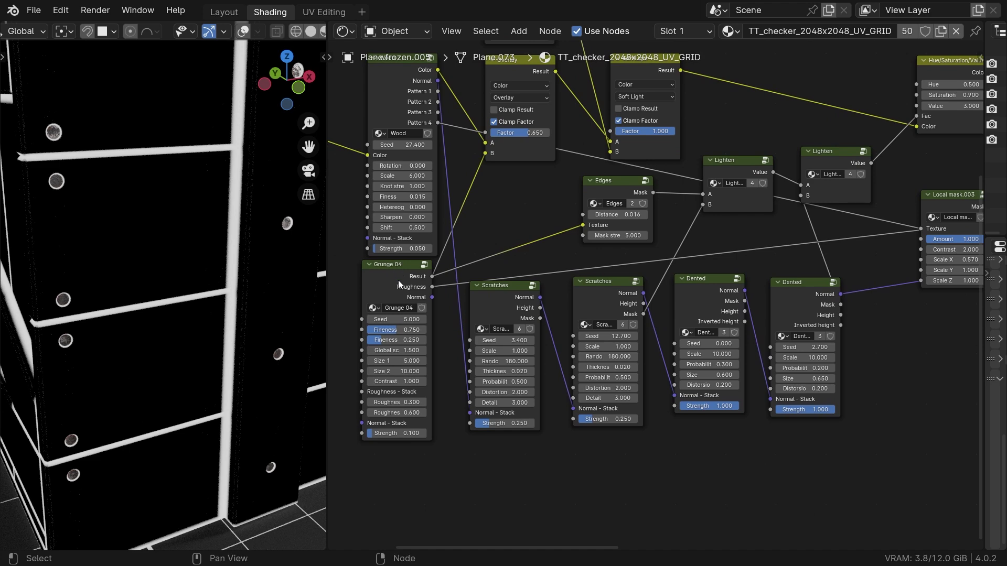
pyautogui.keyDown('ctrl'); pyautogui.moveTo(467, 282); pyautogui.dragTo(467, 310, button='middle'); pyautogui.keyUp('ctrl')
pyautogui.moveTo(569, 292); pyautogui.dragTo(492, 294, button='middle')
pyautogui.moveTo(364, 282); pyautogui.dragTo(773, 277)
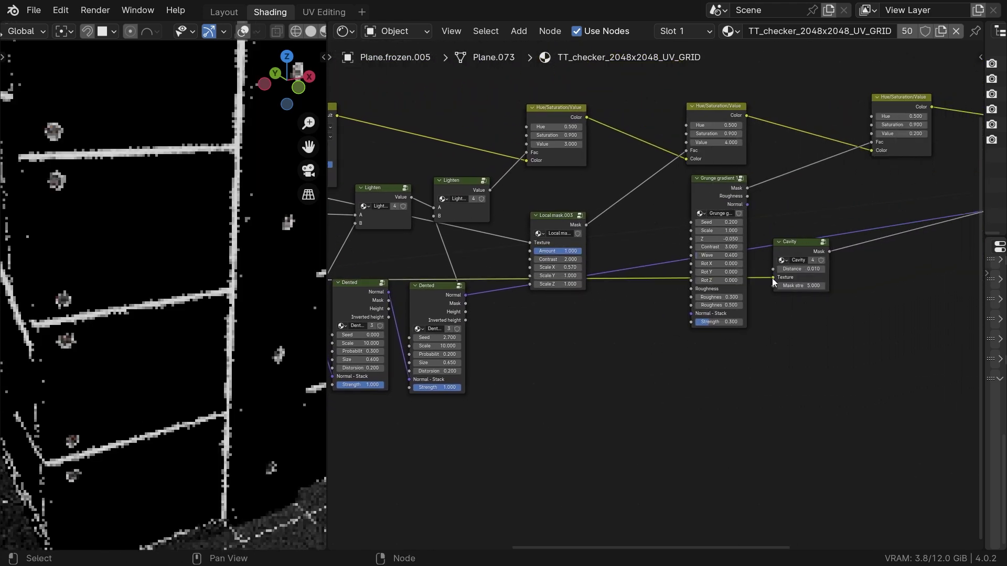
pyautogui.moveTo(823, 233); pyautogui.dragTo(635, 313, button='middle')
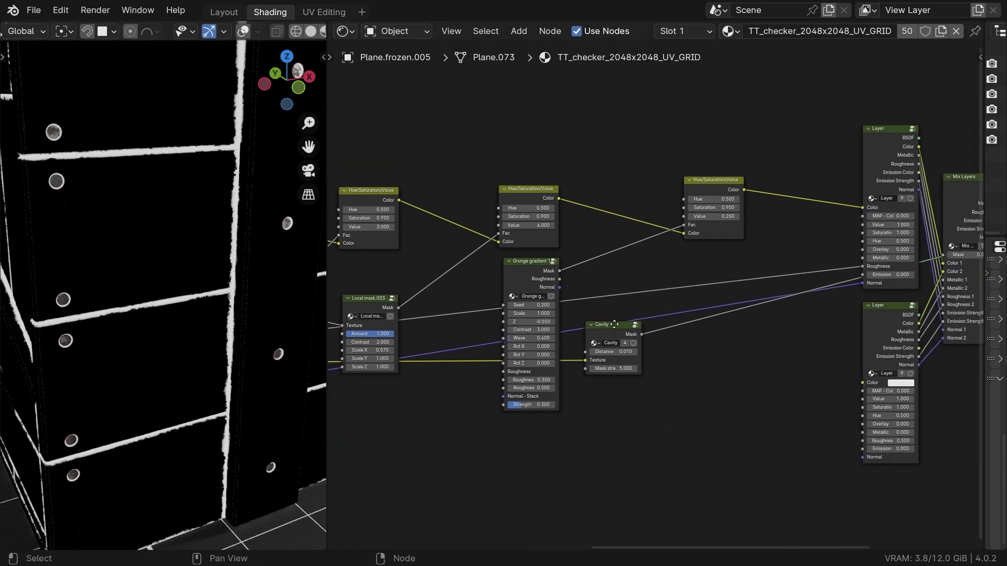
# Insert a Lighten node between the Grunge gradient's Mask and the Fac of the last Hue/Saturation/Value node
pyautogui.scroll(7, 628, 310)
pyautogui.keyDown('ctrl'); pyautogui.keyDown('shift'); pyautogui.click(476, 253); pyautogui.keyUp('shift'); pyautogui.keyUp('ctrl')
pyautogui.keyDown('ctrl'); pyautogui.keyDown('shift'); pyautogui.click(614, 358); pyautogui.keyUp('shift'); pyautogui.keyUp('ctrl')
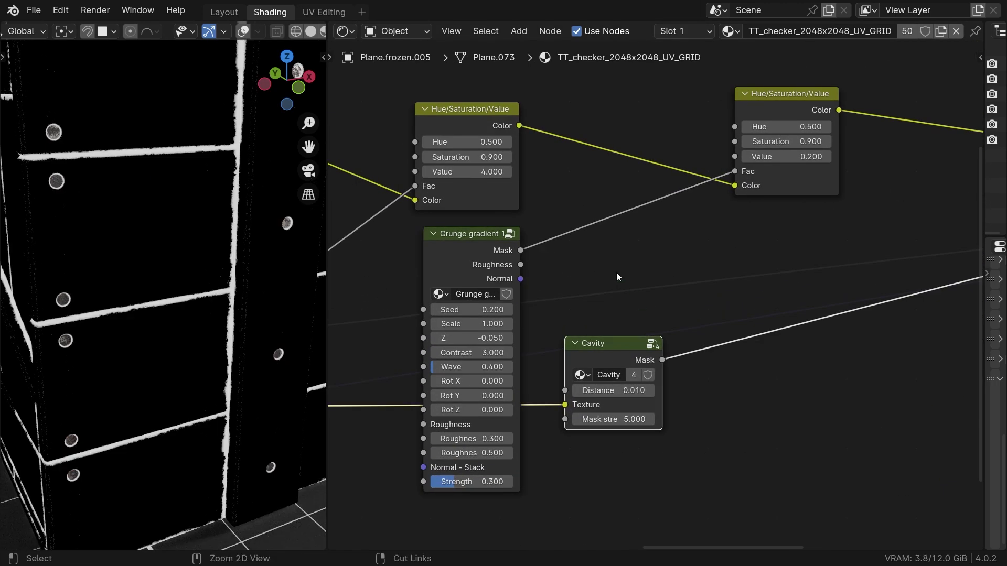
pyautogui.press('f')
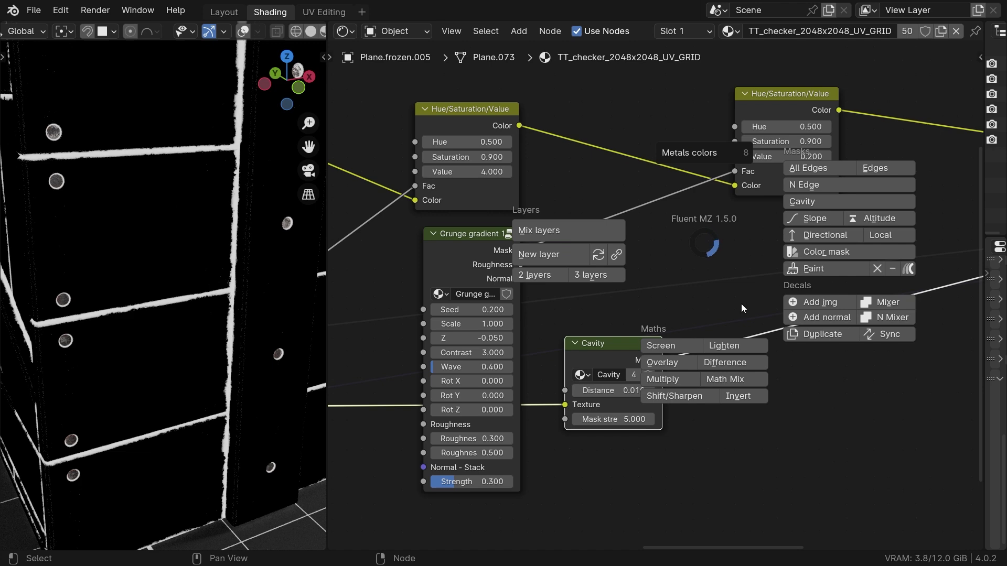
pyautogui.click(727, 346)
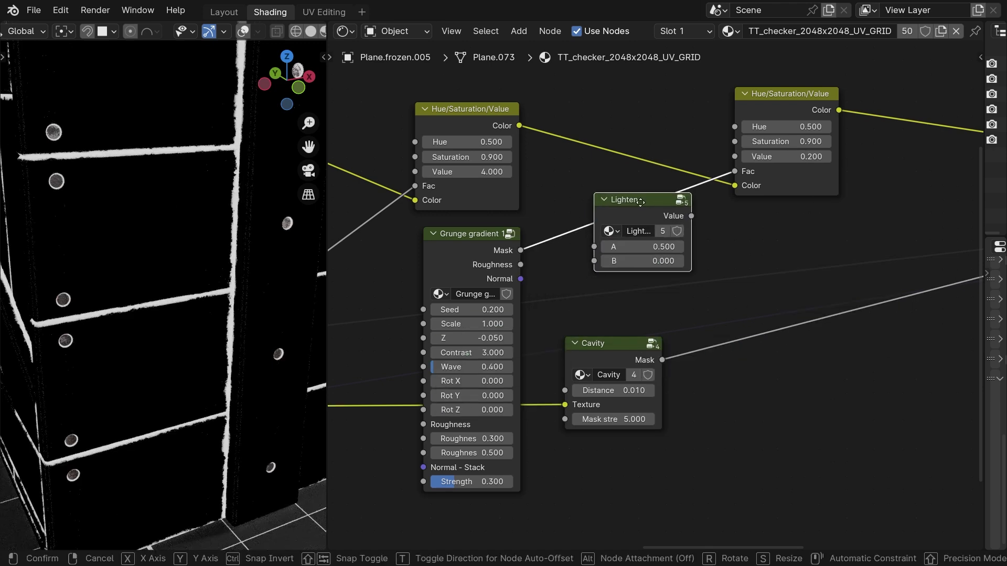
pyautogui.click(653, 206)
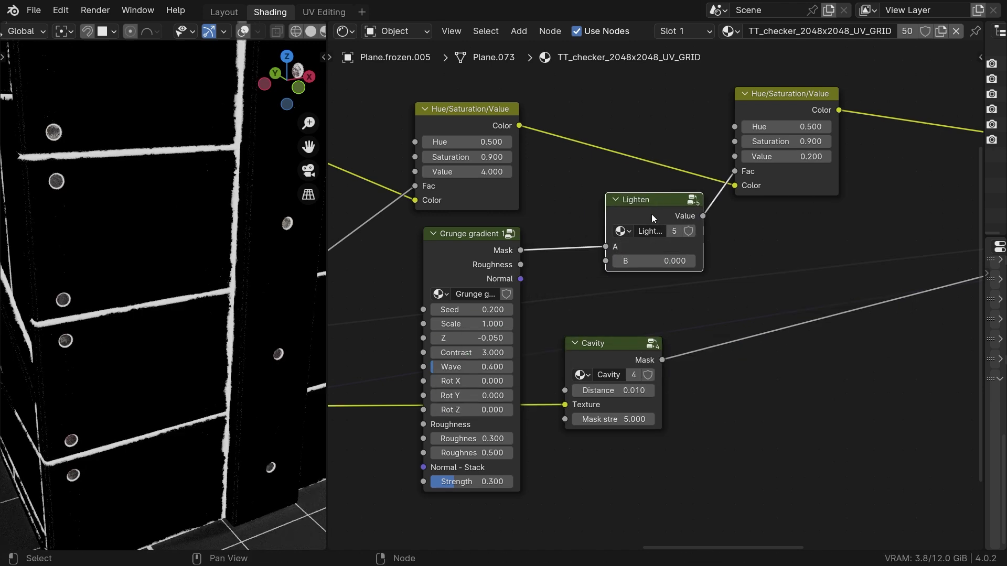
# Preview the new Lighten node's Value and link the Cavity Mask to its B input
pyautogui.moveTo(652, 214); pyautogui.dragTo(627, 213)
pyautogui.keyDown('ctrl'); pyautogui.keyDown('shift'); pyautogui.click(629, 215); pyautogui.keyUp('shift'); pyautogui.keyUp('ctrl')
pyautogui.moveTo(660, 359); pyautogui.dragTo(634, 302)
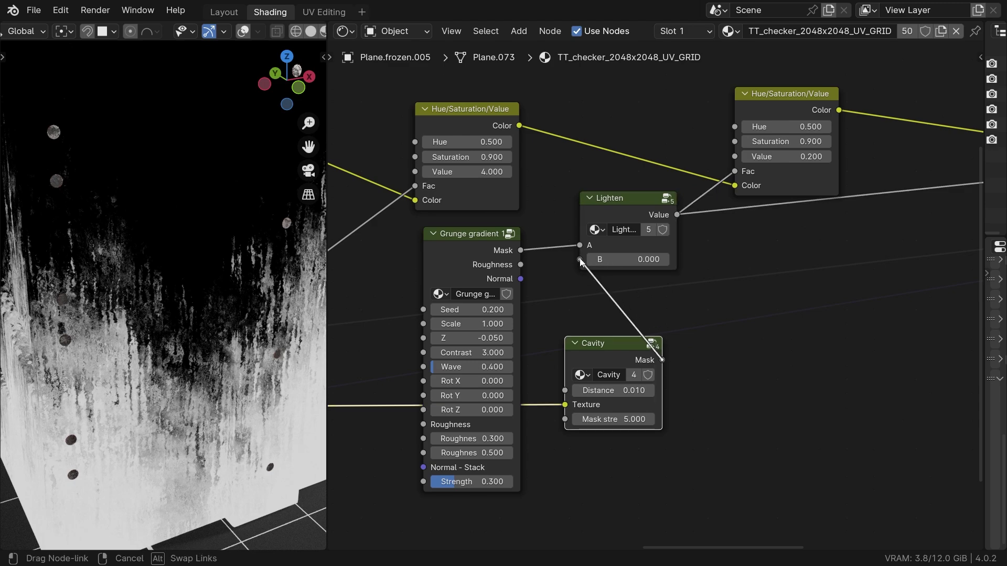
pyautogui.moveTo(580, 260); pyautogui.dragTo(581, 260)
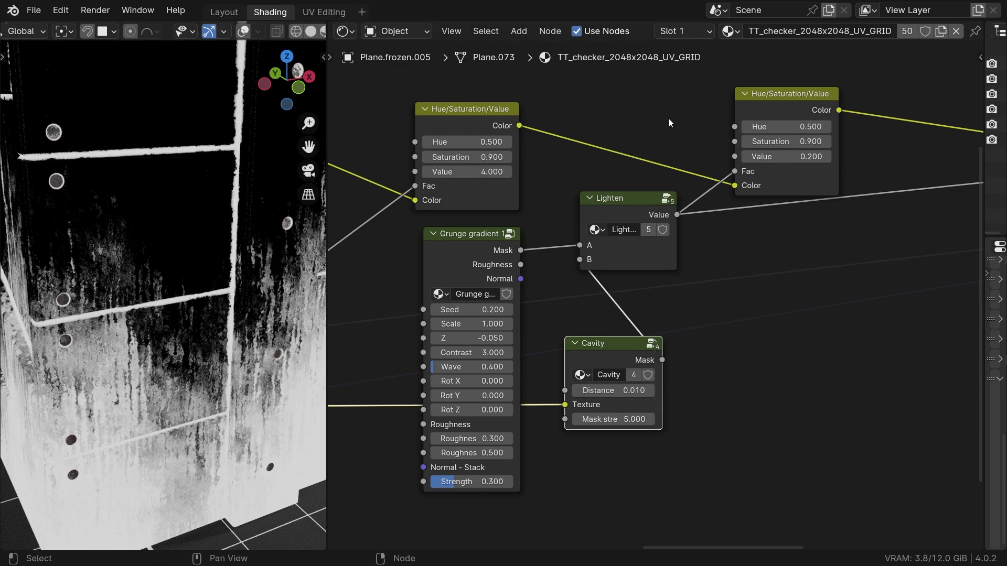
# Preview the last Hue/Saturation/Value node and the upper Layer's BSDF, and examine the dirt on the crate's front and side
pyautogui.keyDown('ctrl'); pyautogui.keyDown('shift'); pyautogui.click(770, 106); pyautogui.keyUp('shift'); pyautogui.keyUp('ctrl')
pyautogui.keyDown('ctrl'); pyautogui.keyDown('shift'); pyautogui.click(489, 121); pyautogui.keyUp('shift'); pyautogui.keyUp('ctrl')
pyautogui.keyDown('ctrl'); pyautogui.keyDown('shift'); pyautogui.click(757, 96); pyautogui.keyUp('shift'); pyautogui.keyUp('ctrl')
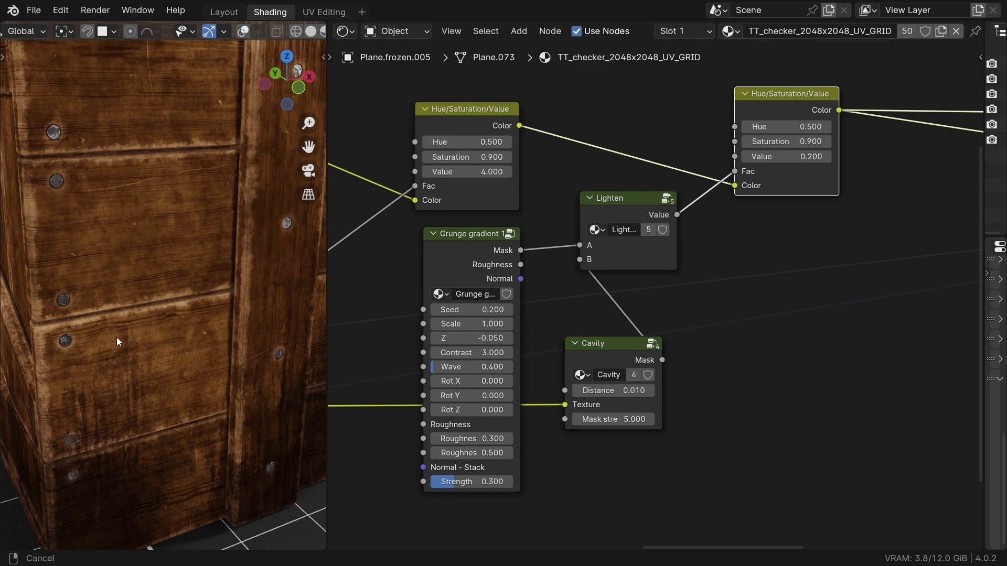
pyautogui.scroll(-3, 131, 367)
pyautogui.moveTo(634, 302); pyautogui.dragTo(399, 376, button='middle')
pyautogui.scroll(-4, 398, 375)
pyautogui.keyDown('ctrl'); pyautogui.keyDown('shift'); pyautogui.click(722, 196); pyautogui.keyUp('shift'); pyautogui.keyUp('ctrl')
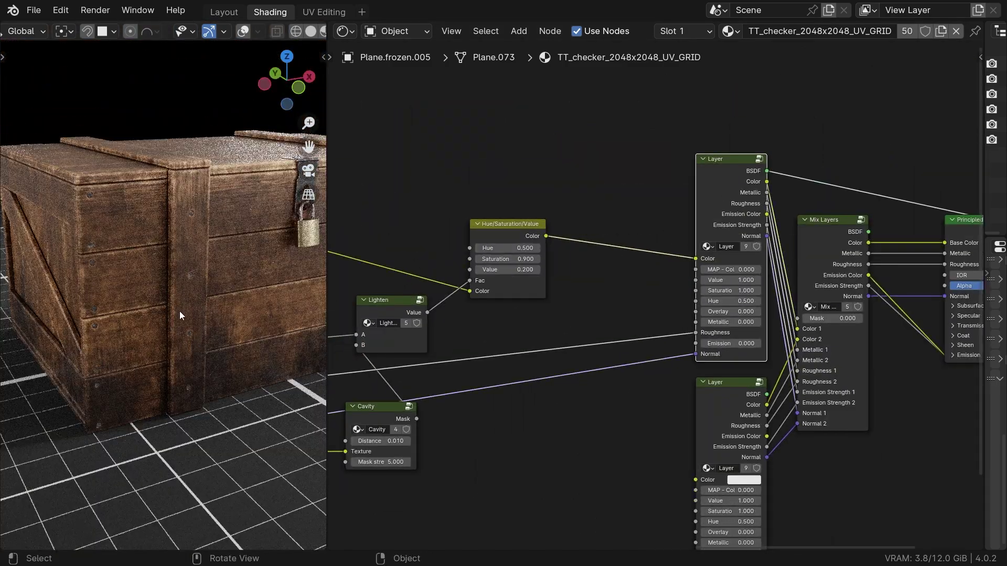
pyautogui.keyDown('shift'); pyautogui.moveTo(245, 297); pyautogui.dragTo(172, 325, button='middle'); pyautogui.keyUp('shift')
pyautogui.moveTo(235, 370); pyautogui.dragTo(231, 315, button='middle')
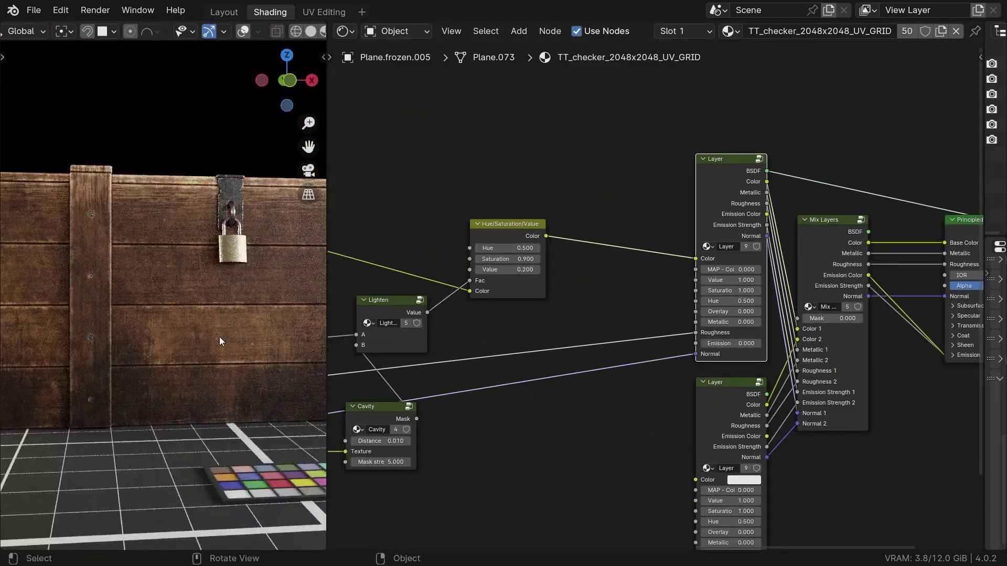
# Add an image decal to the crate material using materializer_agency.png
pyautogui.keyDown('ctrl'); pyautogui.moveTo(261, 317); pyautogui.dragTo(255, 220, button='middle'); pyautogui.keyUp('ctrl')
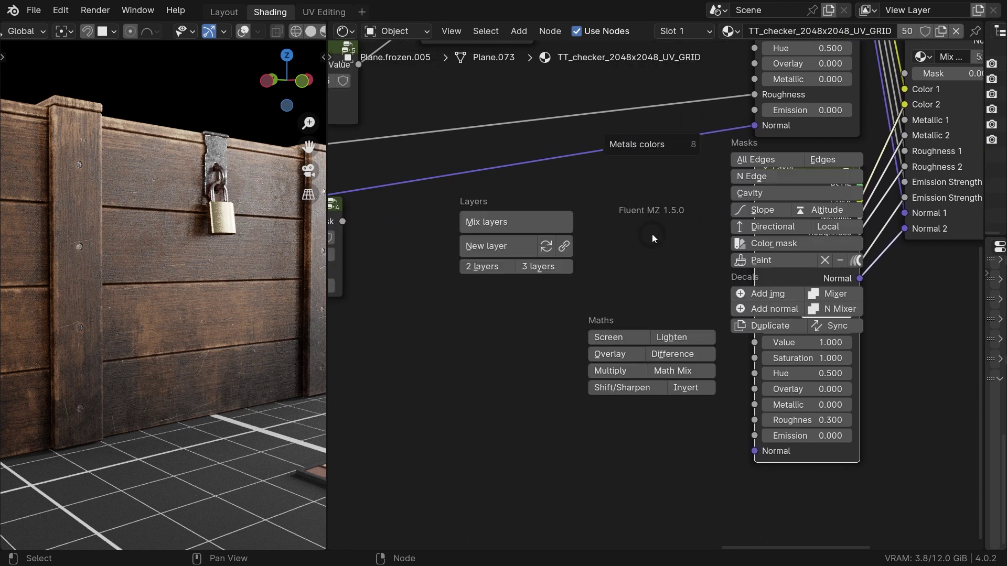
pyautogui.click(767, 293)
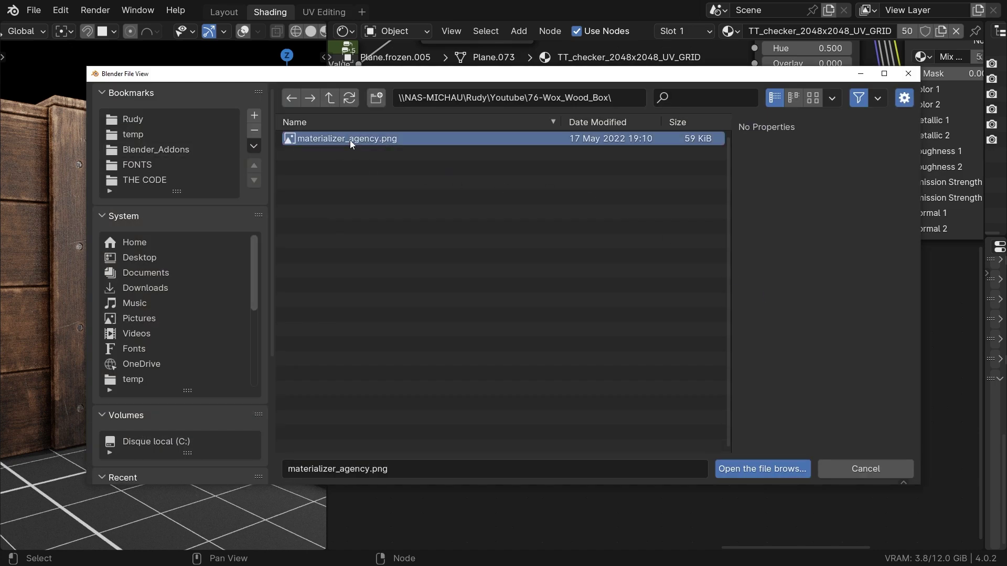
pyautogui.click(734, 468)
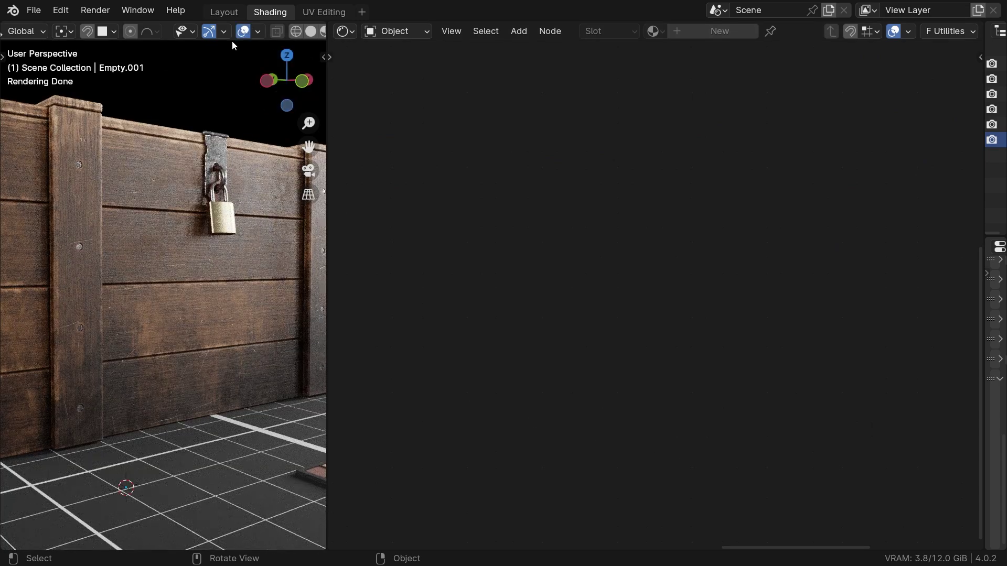
# Move the decal empty about 0.73 m onto the crate front just below the padlock and scale it down
pyautogui.moveTo(208, 290); pyautogui.dragTo(97, 176, button='middle')
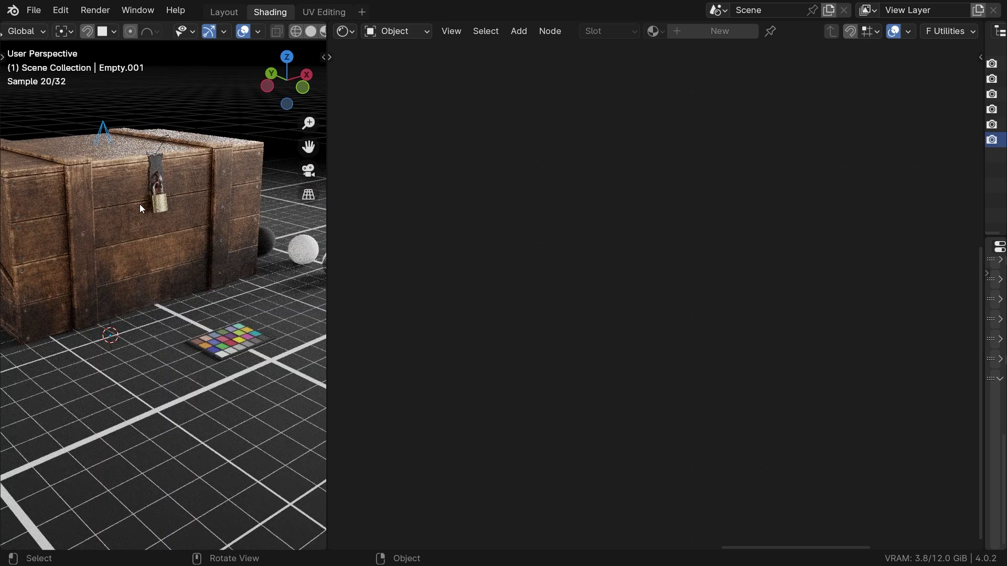
pyautogui.press('g')
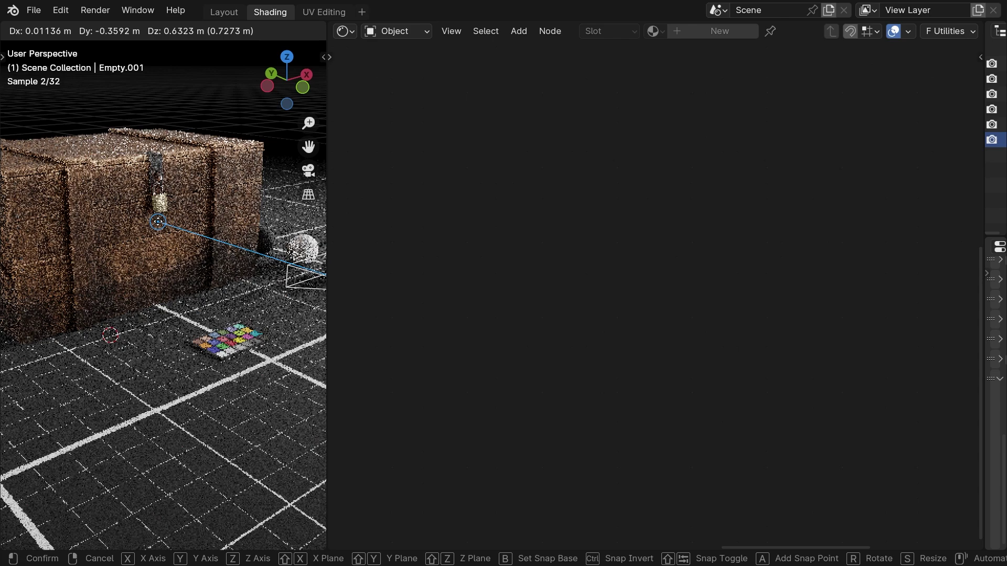
pyautogui.click(156, 222)
pyautogui.press('s')
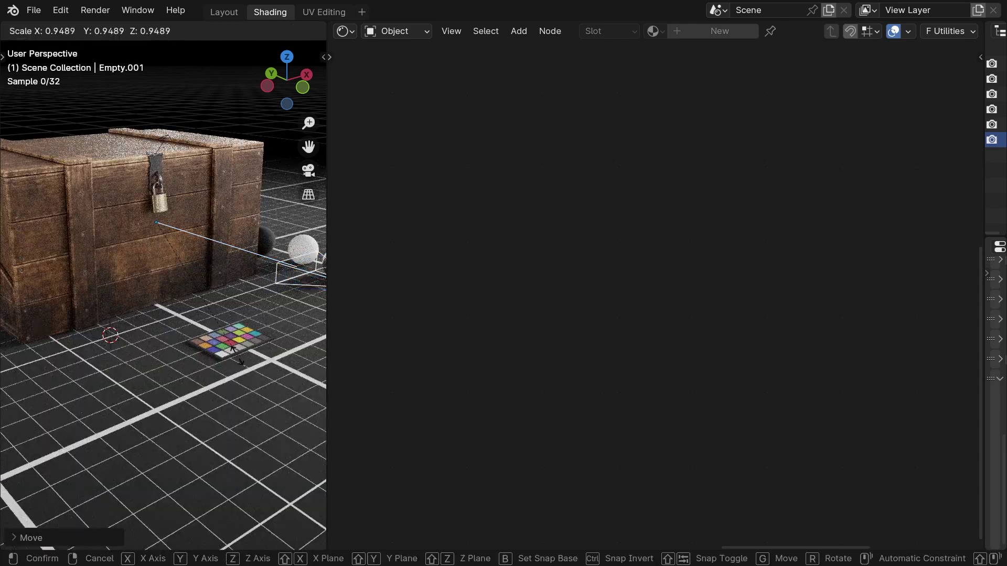
pyautogui.click(166, 246)
pyautogui.scroll(5, 166, 230)
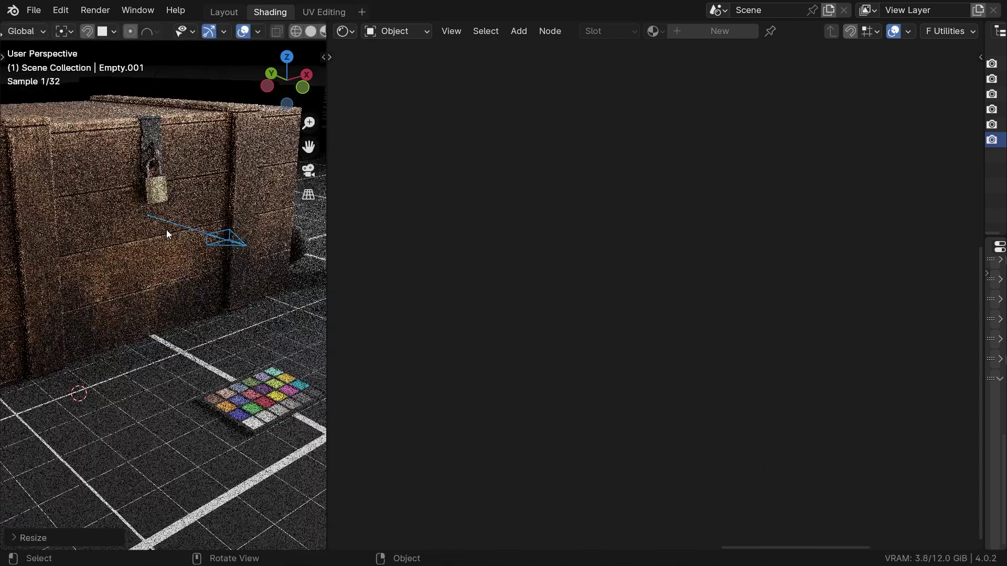
# Select a front plank of the crate, place the Decal.002 node beside the lower Layer and preview its Mask
pyautogui.click(127, 226)
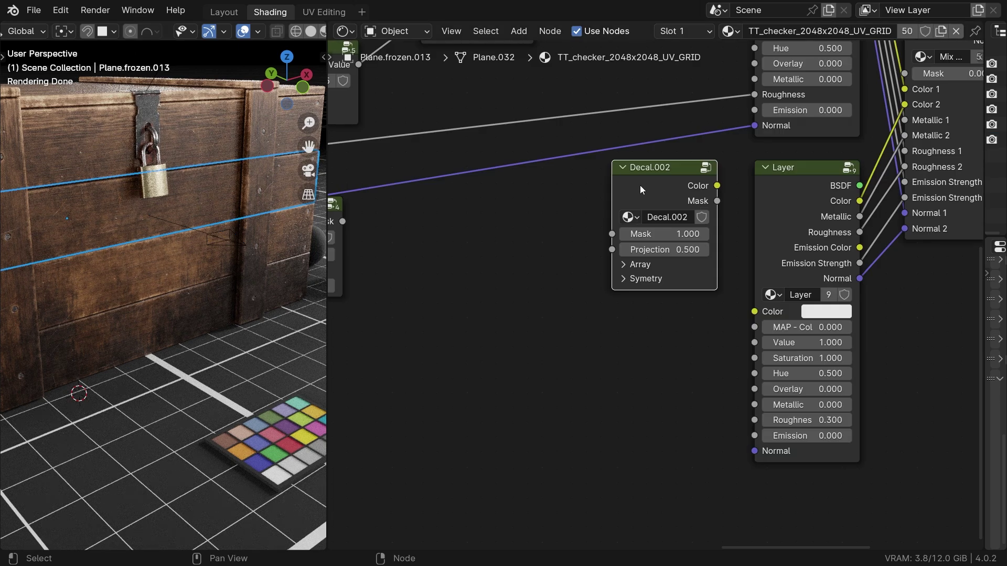
pyautogui.moveTo(640, 187); pyautogui.dragTo(530, 261, button='middle')
pyautogui.scroll(-3, 530, 261)
pyautogui.moveTo(530, 262); pyautogui.dragTo(488, 297)
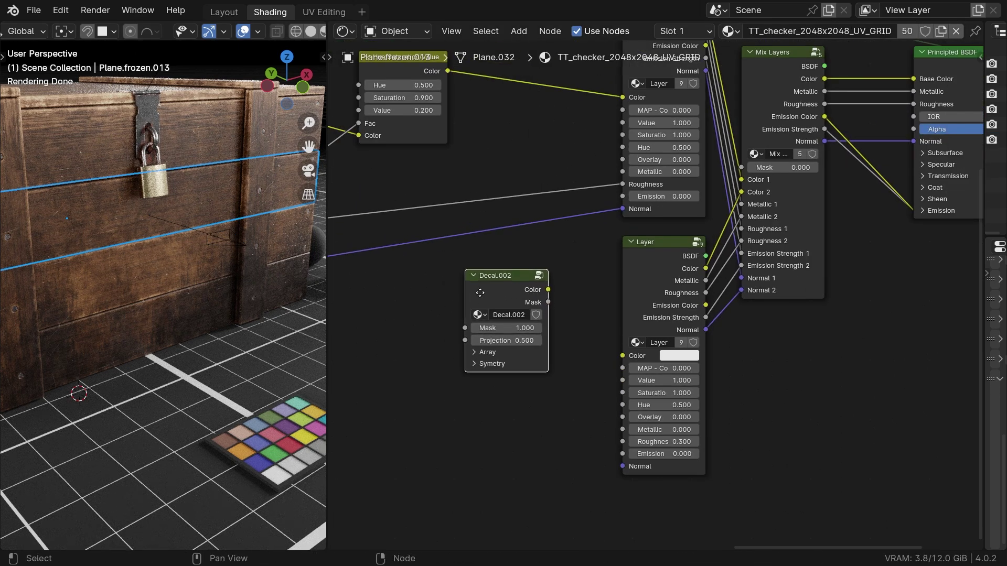
pyautogui.moveTo(469, 298); pyautogui.dragTo(465, 338, button='middle')
pyautogui.scroll(3, 546, 343)
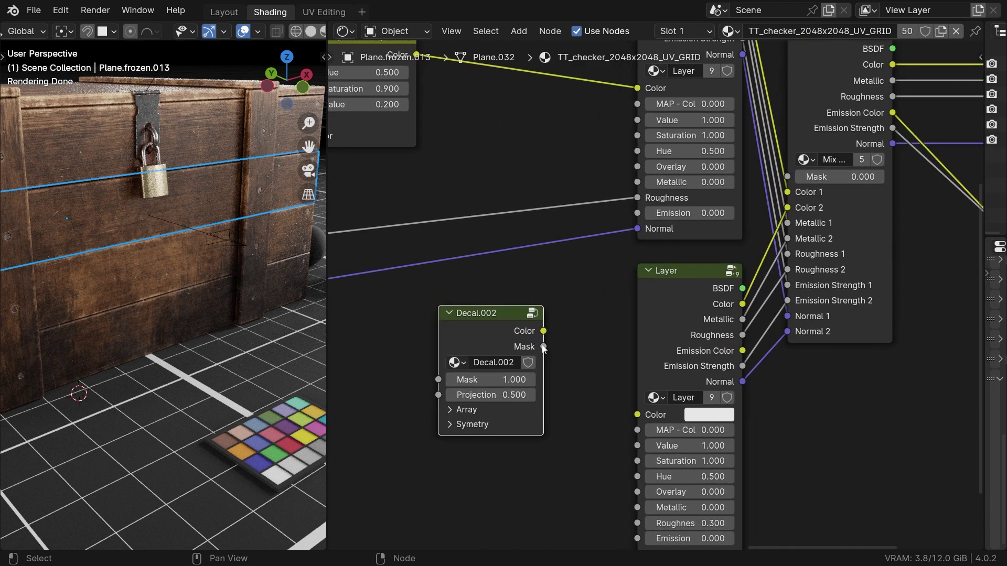
pyautogui.moveTo(533, 344); pyautogui.dragTo(525, 347)
pyautogui.keyDown('ctrl'); pyautogui.keyDown('shift'); pyautogui.click(501, 336); pyautogui.keyUp('shift'); pyautogui.keyUp('ctrl')
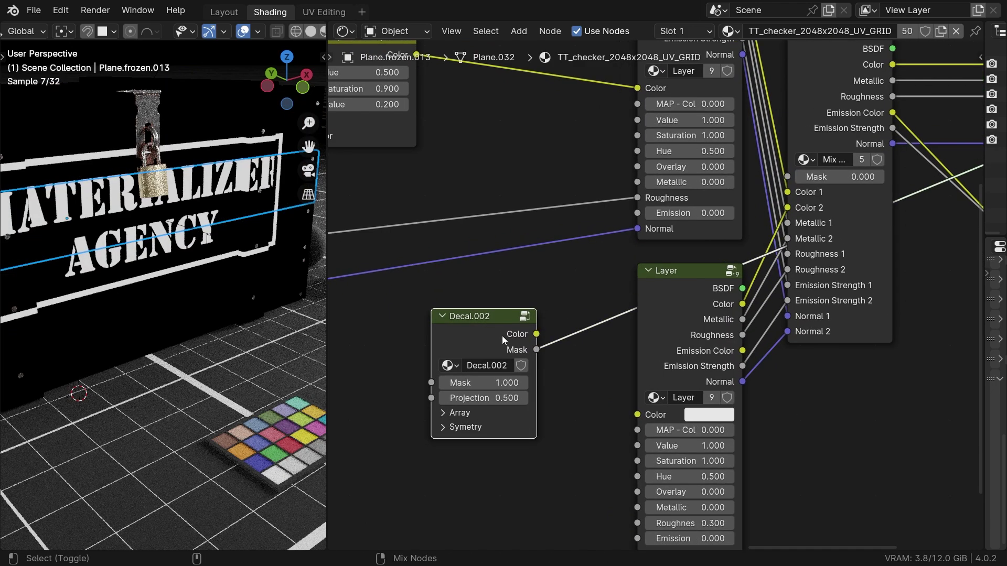
# Link Decal.002's Mask to the Mix Layers node's Mask input and preview the Mix Layers BSDF output
pyautogui.scroll(-1, 532, 350)
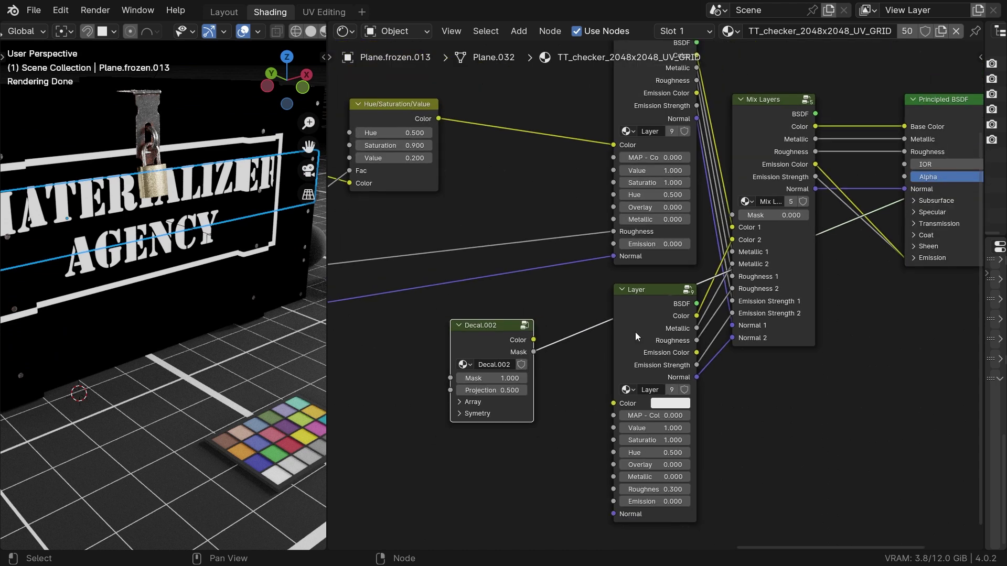
pyautogui.moveTo(634, 136); pyautogui.dragTo(619, 177, button='middle')
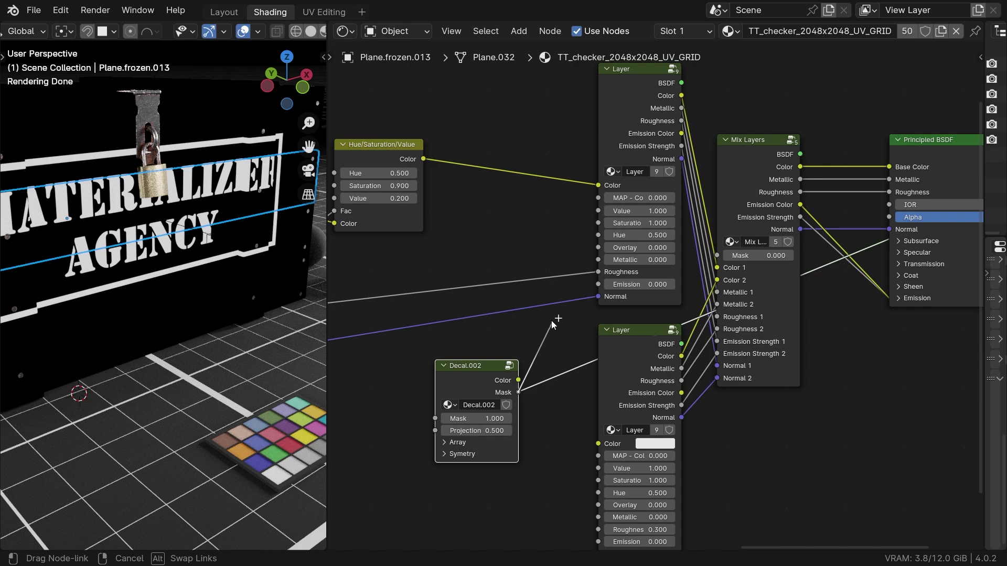
pyautogui.moveTo(714, 255); pyautogui.dragTo(717, 256)
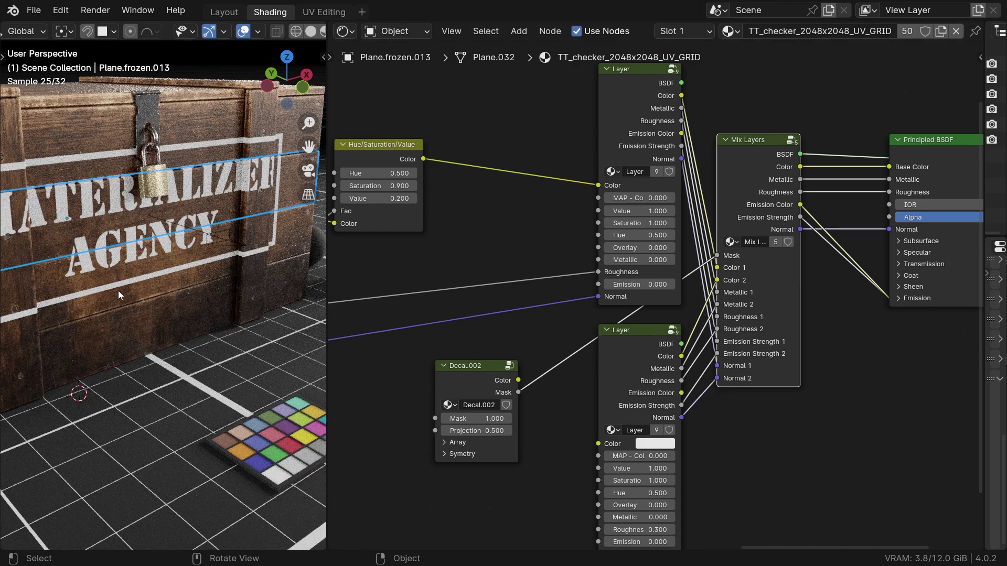
# Scale down the decal empty so the MATERIALIZER AGENCY stamp fits between the crate's two vertical boards
pyautogui.click(242, 247)
pyautogui.press('s')
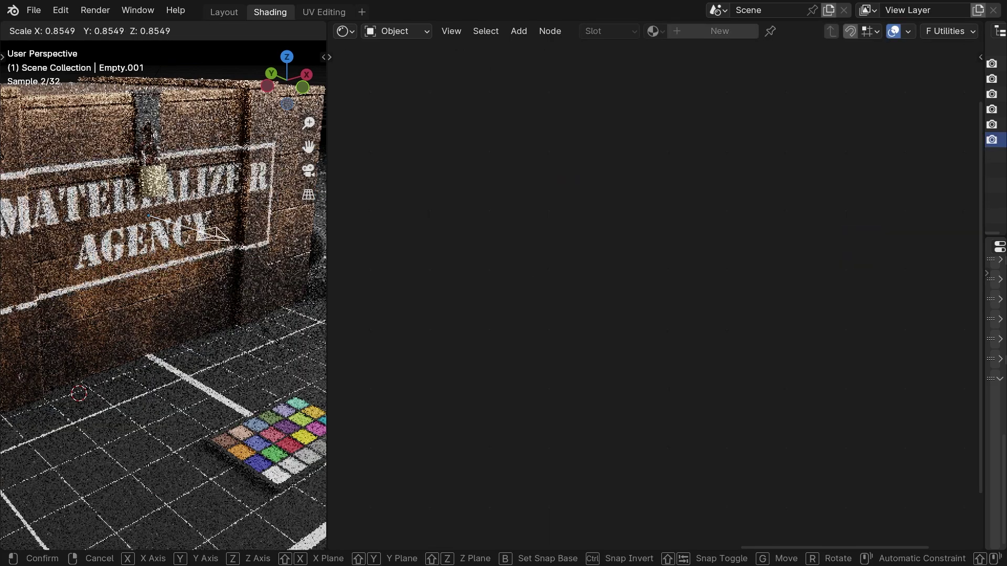
pyautogui.click(244, 301)
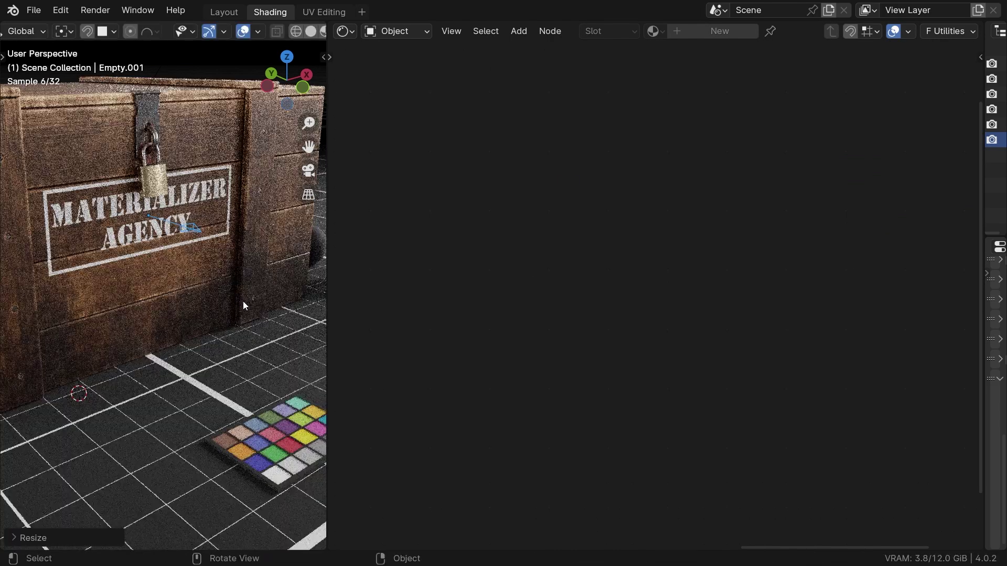
# Rotate the decal empty about 7.6° around its local Z axis and reduce the tilt slightly in a second rotation
pyautogui.press('r')
pyautogui.press('z')
pyautogui.press('z')
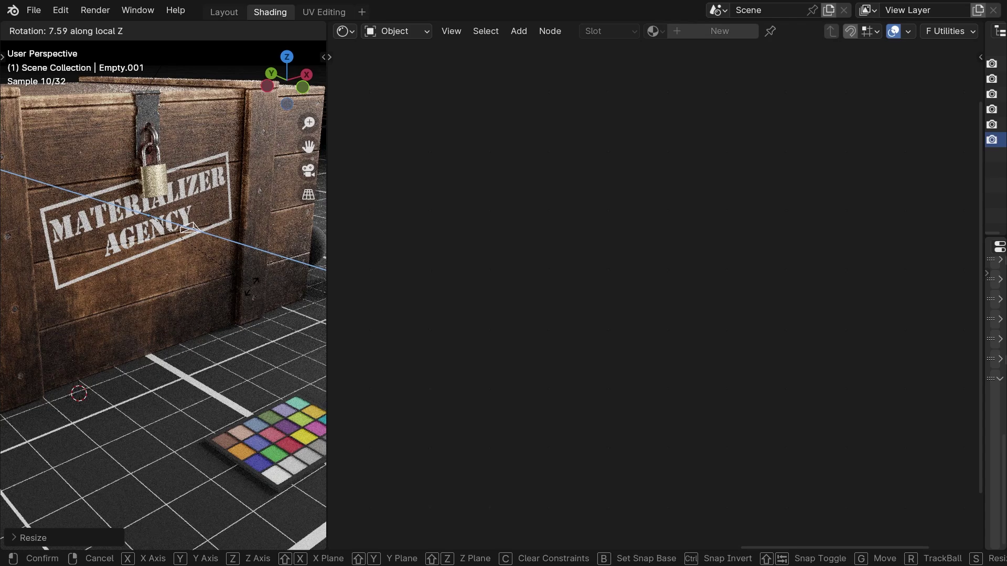
pyautogui.click(251, 286)
pyautogui.press('r')
pyautogui.press('z')
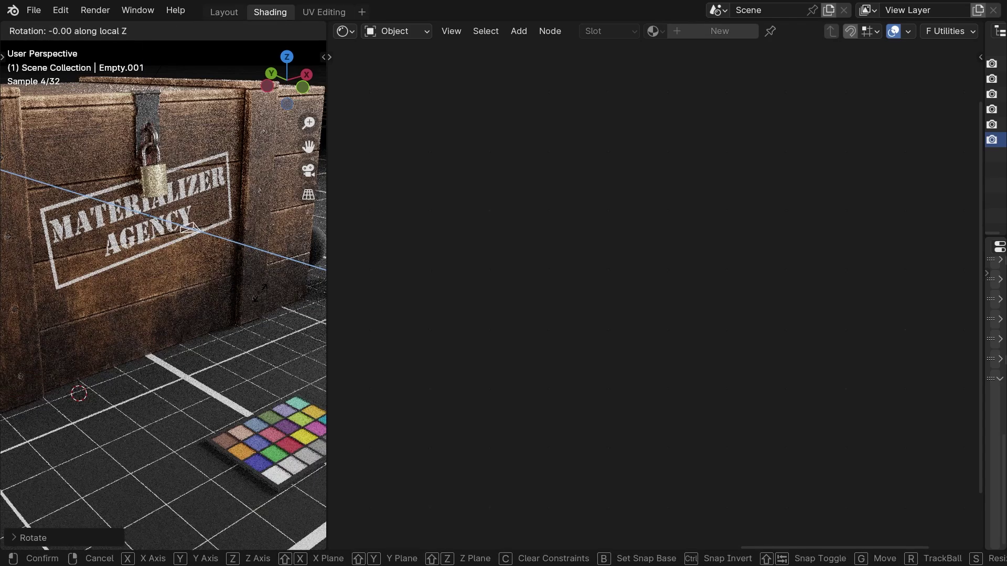
pyautogui.click(256, 306)
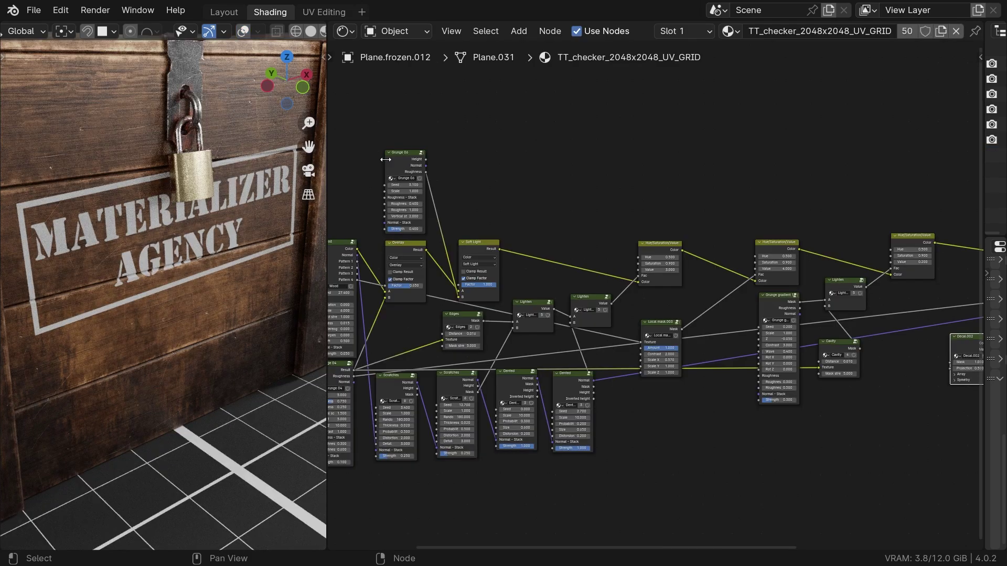
# Link Grunge 06's Height output to Decal.002's Mask input to wear the painted stamp
pyautogui.keyDown('ctrl'); pyautogui.moveTo(378, 524); pyautogui.dragTo(381, 483, button='middle'); pyautogui.keyUp('ctrl')
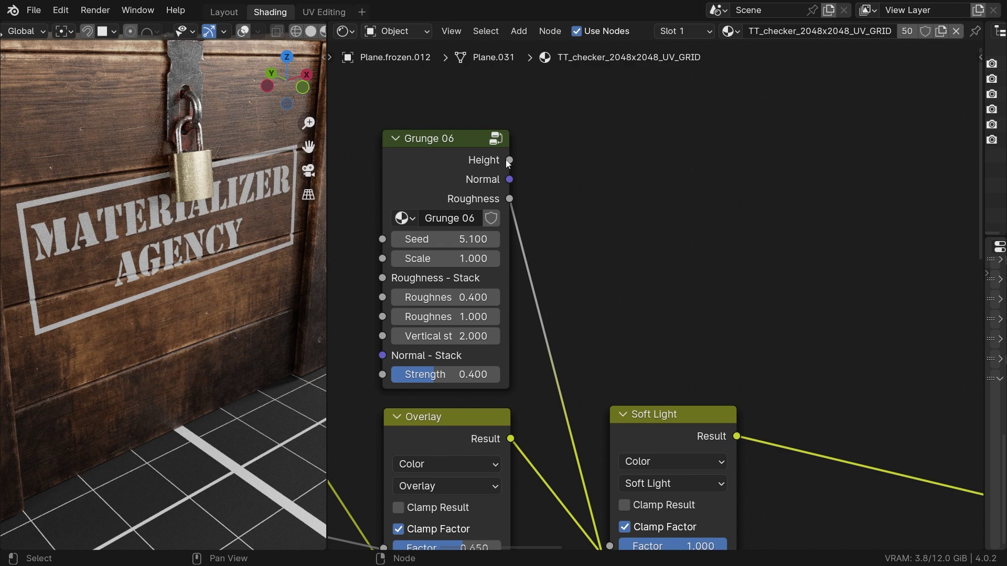
pyautogui.moveTo(509, 159); pyautogui.dragTo(561, 122)
pyautogui.moveTo(856, 440); pyautogui.dragTo(882, 508)
pyautogui.moveTo(953, 421); pyautogui.dragTo(492, 235)
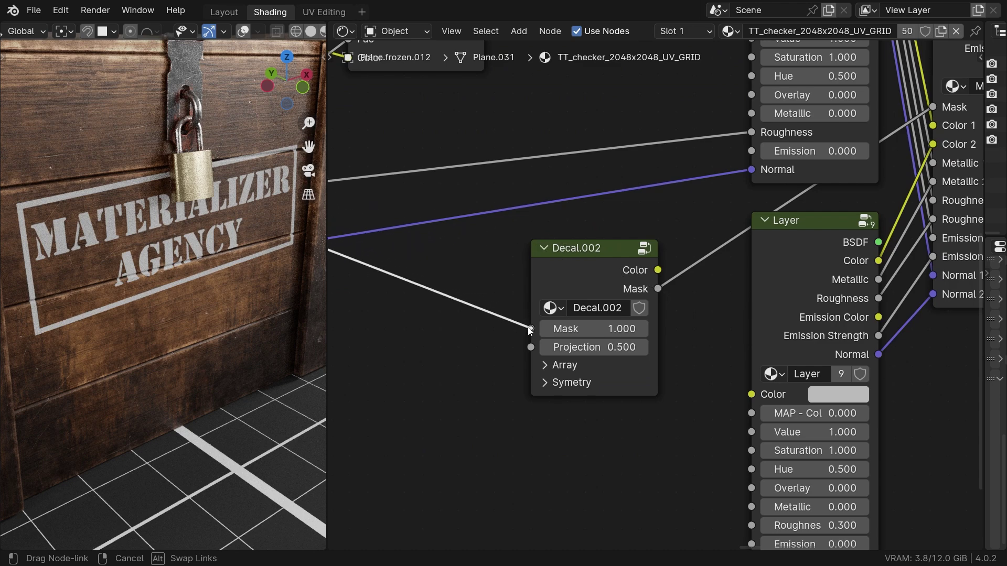
pyautogui.moveTo(529, 330); pyautogui.dragTo(528, 329)
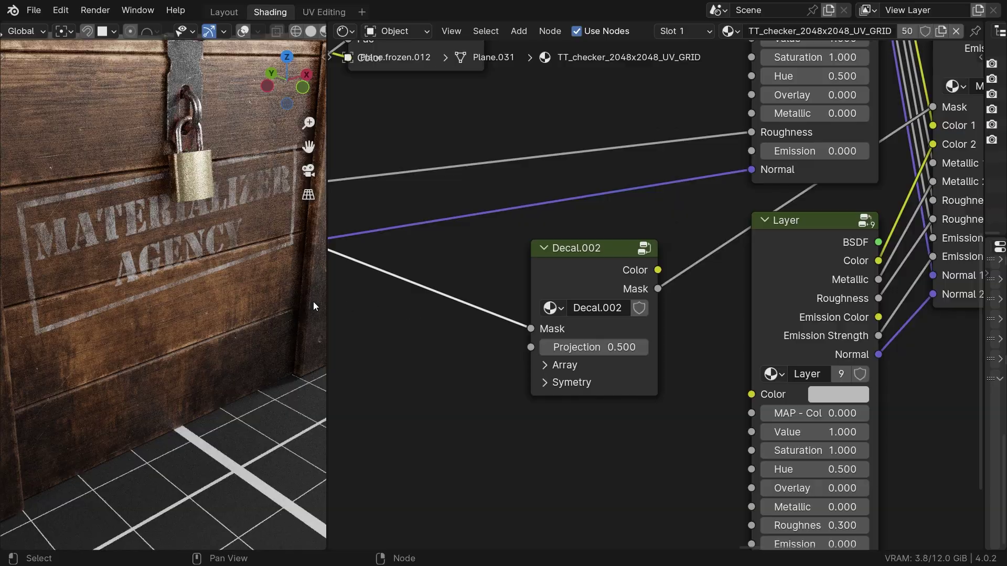
# Maximize the 3D viewport and view the whole crate with its worn stamp
pyautogui.hotkey('ctrl', 'space')
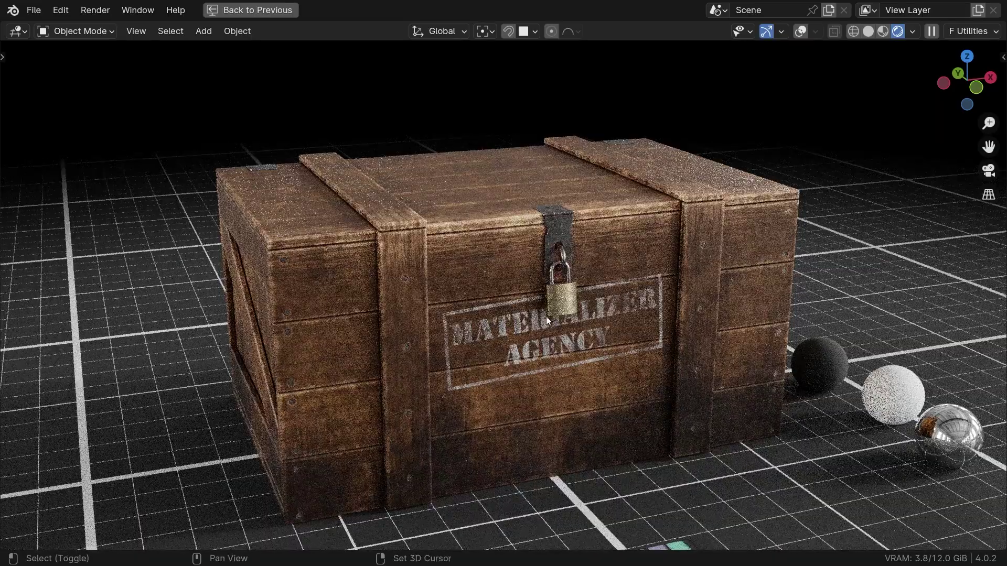
pyautogui.moveTo(546, 317)
pyautogui.keyDown('shift'); pyautogui.mouseDown(button='middle')
pyautogui.moveTo(568, 295)
pyautogui.moveTo(586, 320)
pyautogui.moveTo(531, 323)
pyautogui.mouseUp(button='middle'); pyautogui.keyUp('shift')
pyautogui.scroll(-2, 568, 309)
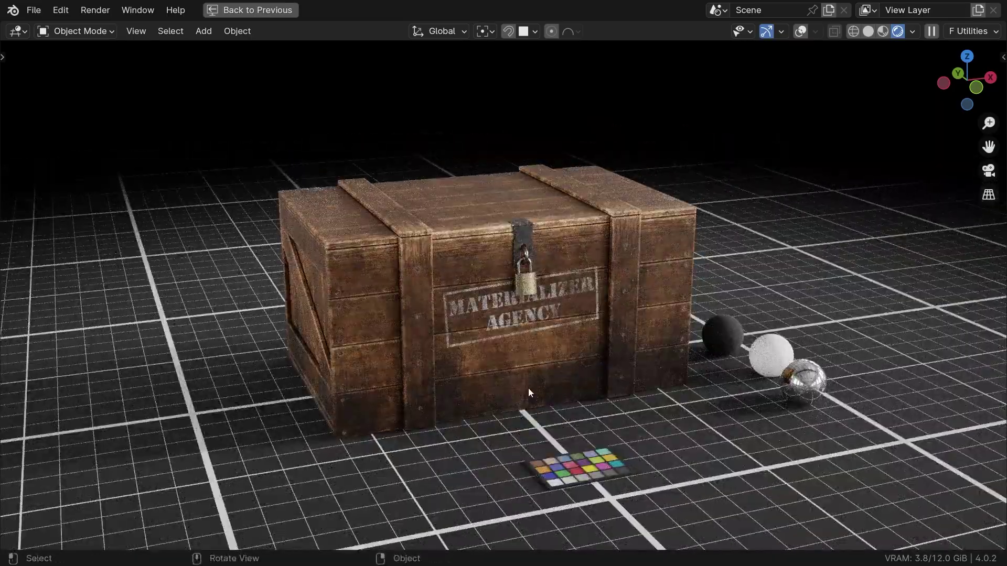